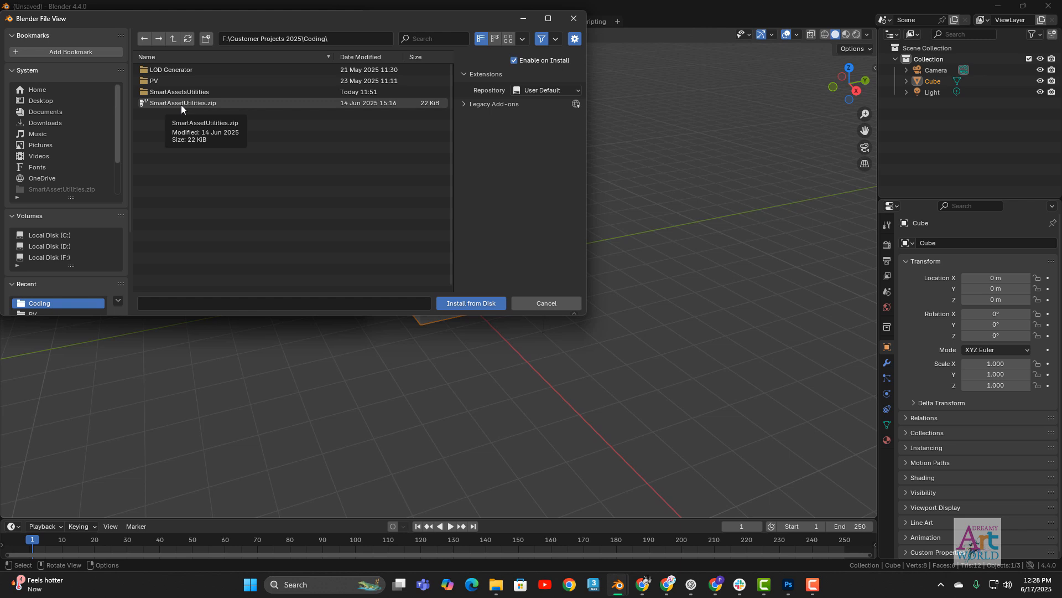
Install the SmartAssetUtilities.zip add-on from disk, expand its entry to check the details, and close the preferences.
click(181, 104)
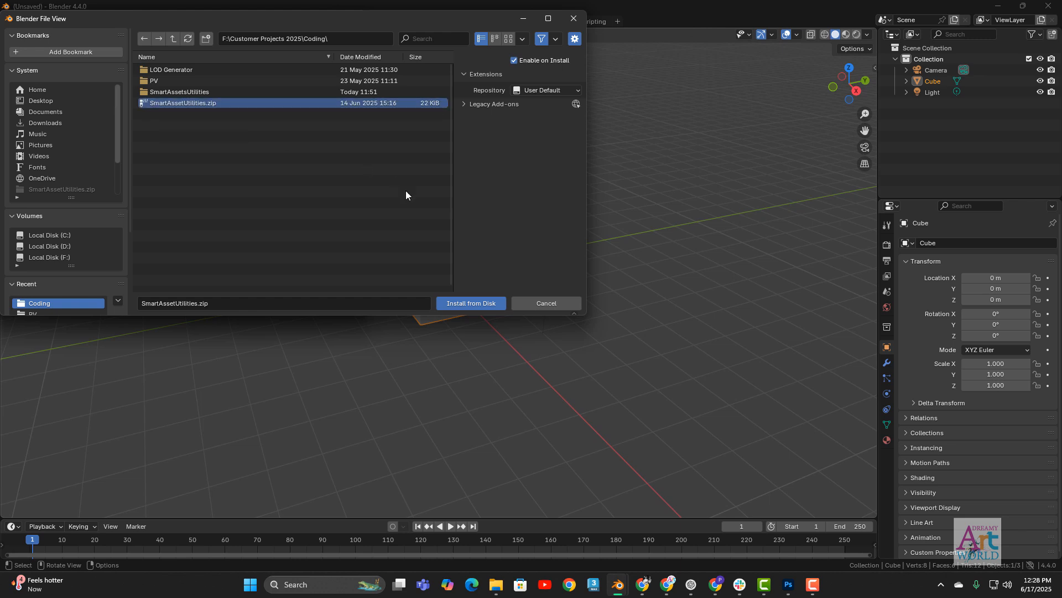
click(471, 303)
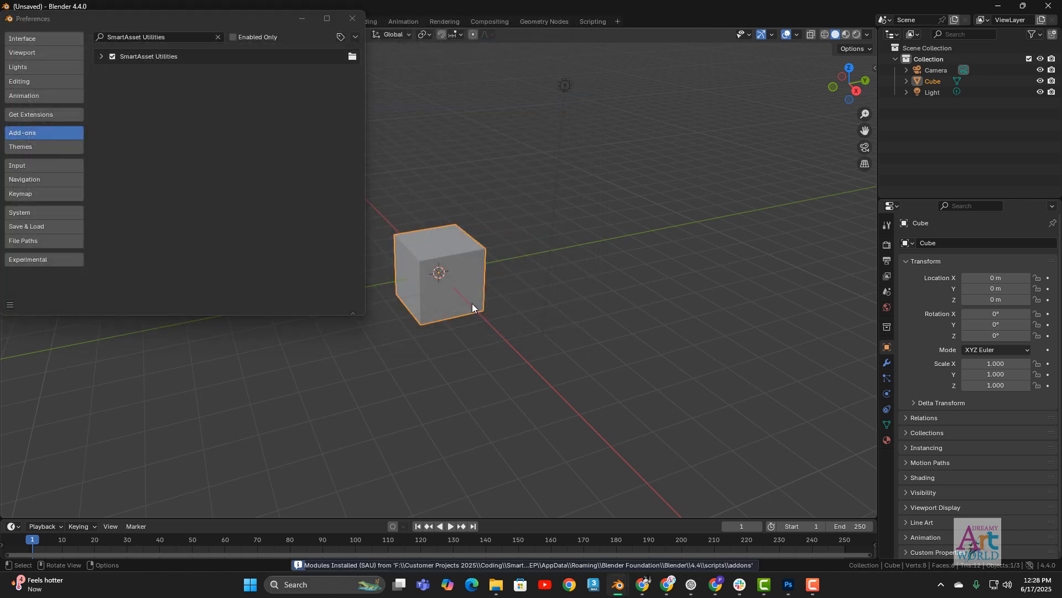
click(101, 56)
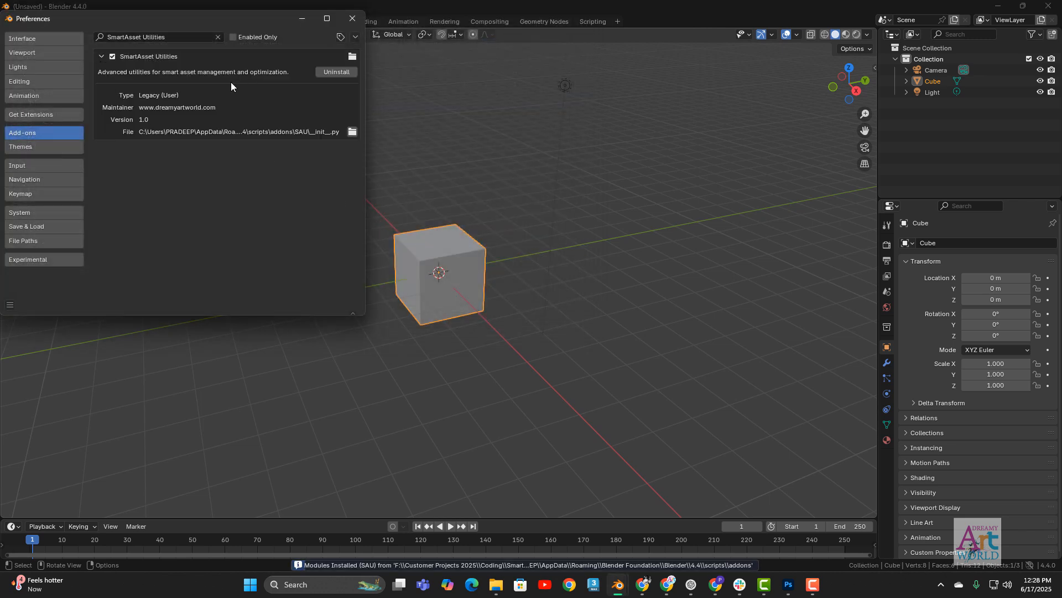
click(176, 37)
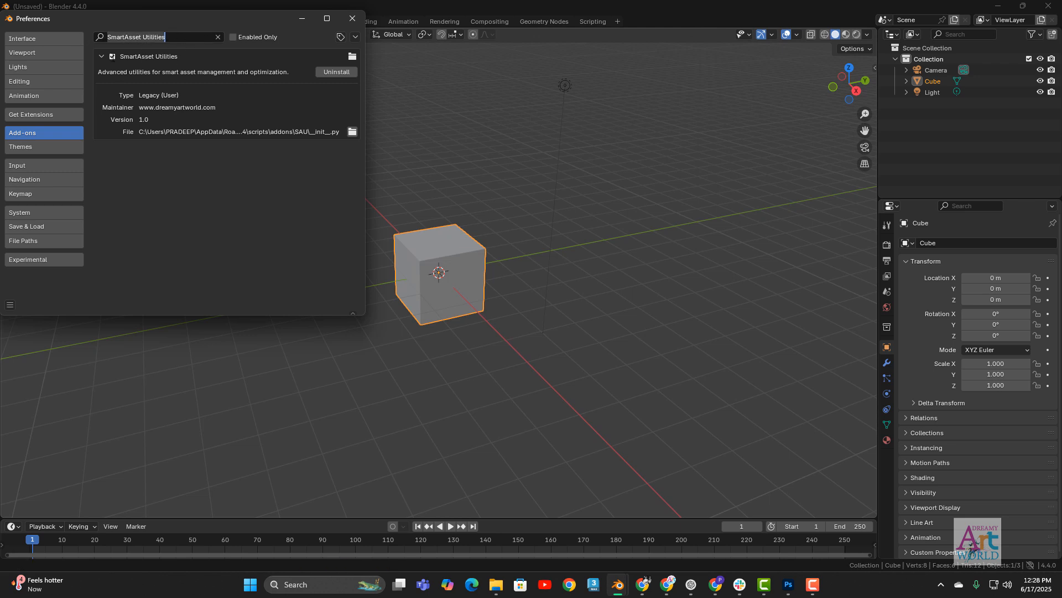
click(113, 56)
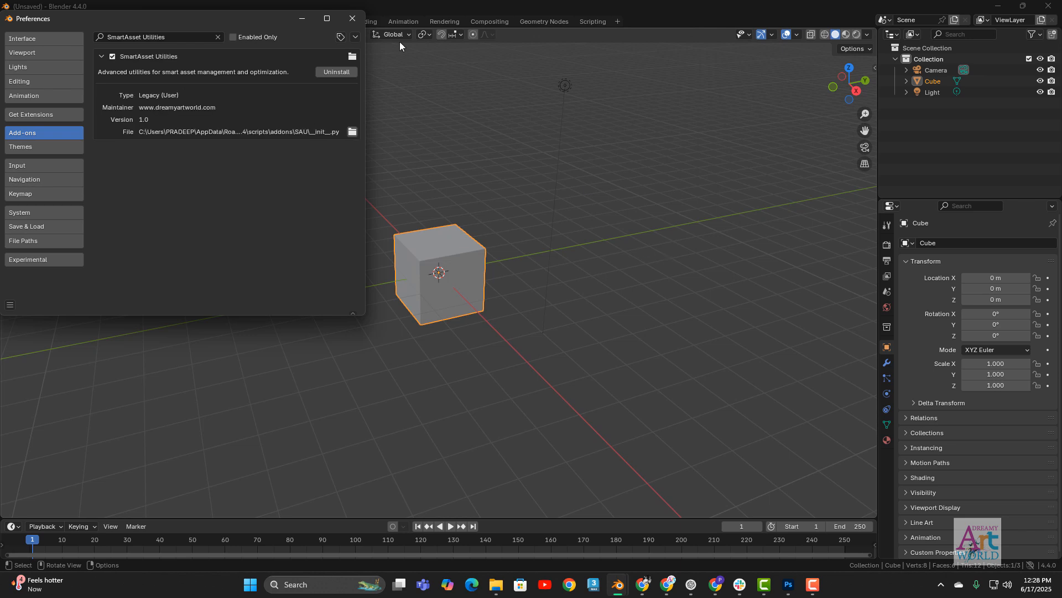
click(354, 21)
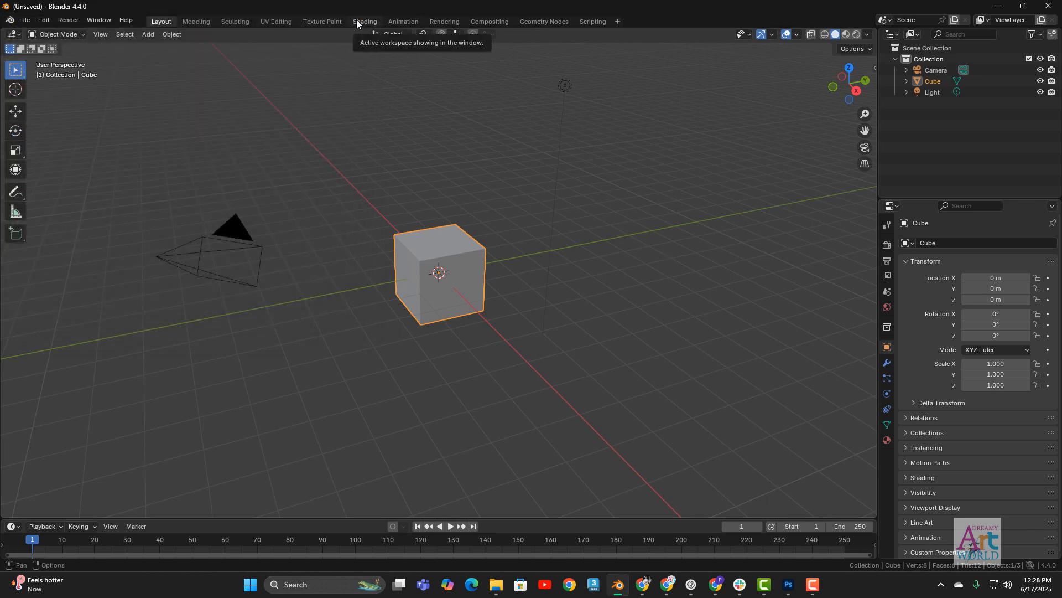
Show the SmartAssets add-on tools in the 3D viewport's sidebar.
click(646, 280)
key(n)
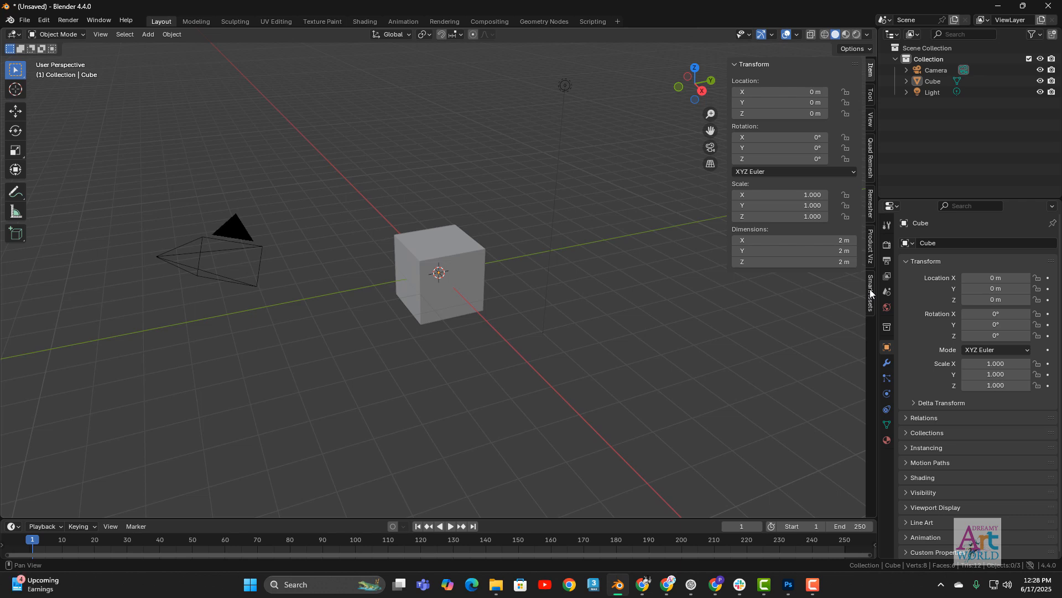
click(869, 289)
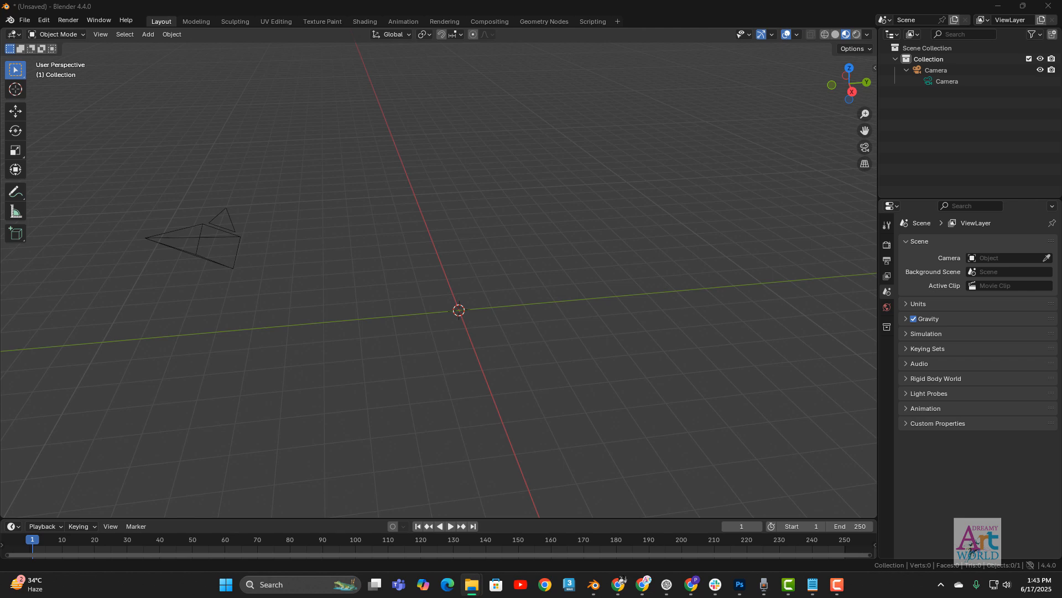
Import the excavator model Excavatorlod0n.FBX into the scene with the default import options.
key(XF86AudioLowerVolume)
drag(483, 325, 483, 325)
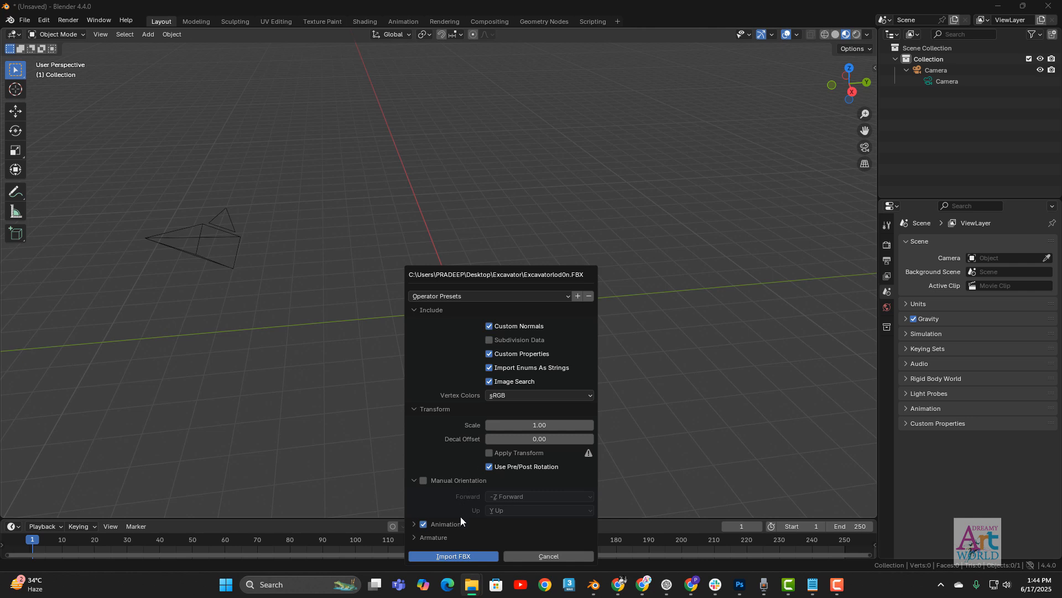
click(454, 556)
middle_drag(560, 330, 487, 285)
click(487, 284)
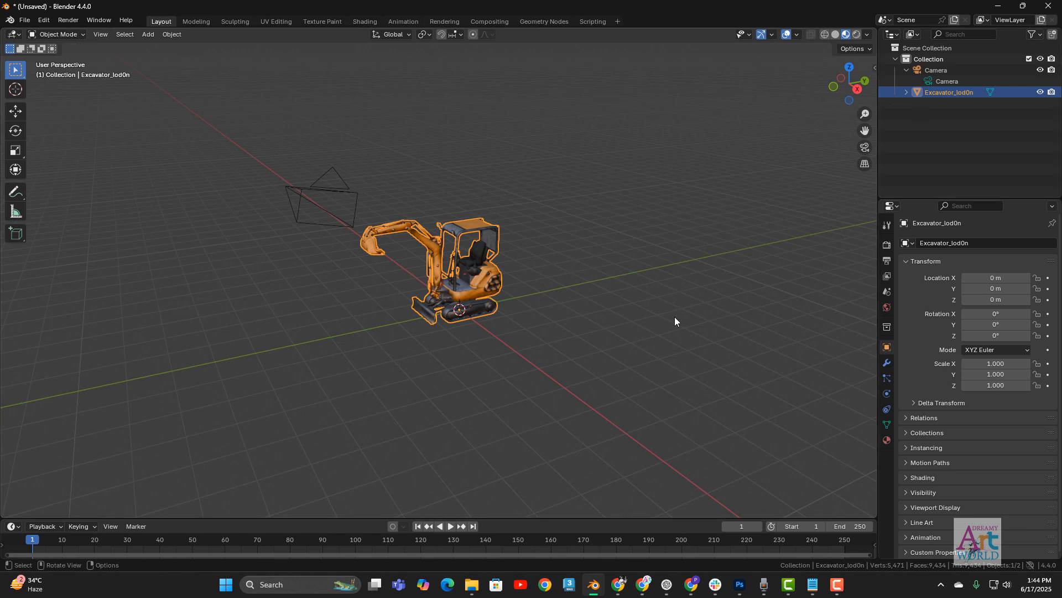
Show the SmartAsset Utilities for the excavator, collapsing Smooth Assets and expanding the LOD Generator settings.
key(n)
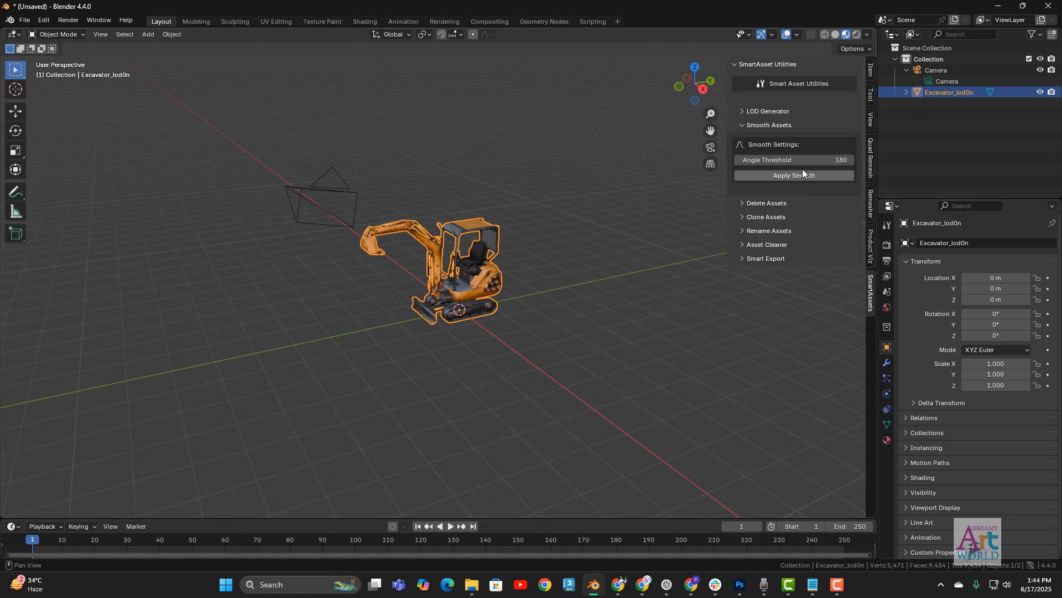
click(742, 124)
click(743, 112)
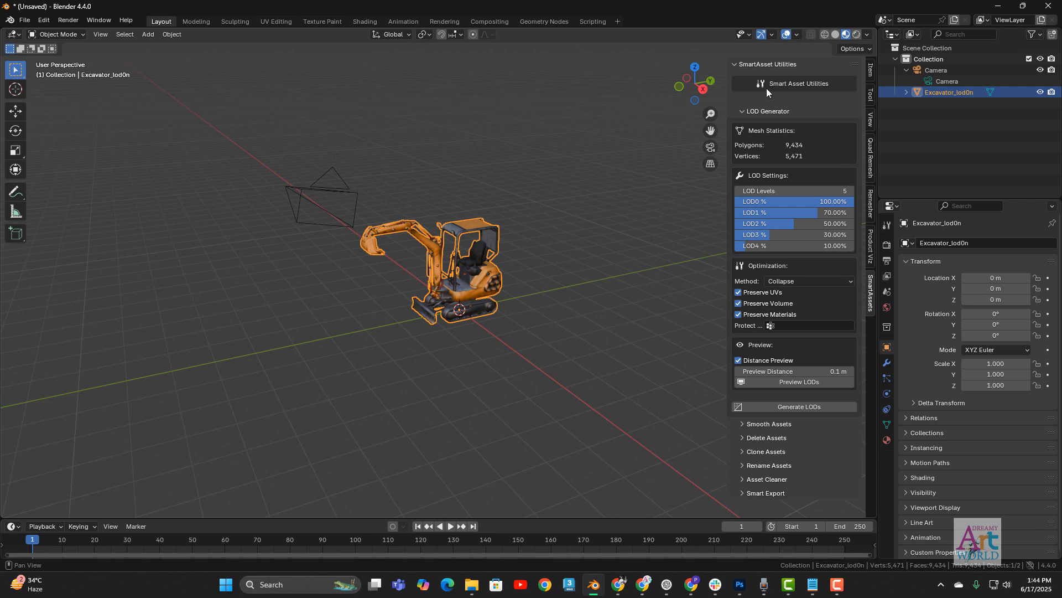
middle_drag(559, 354, 488, 304)
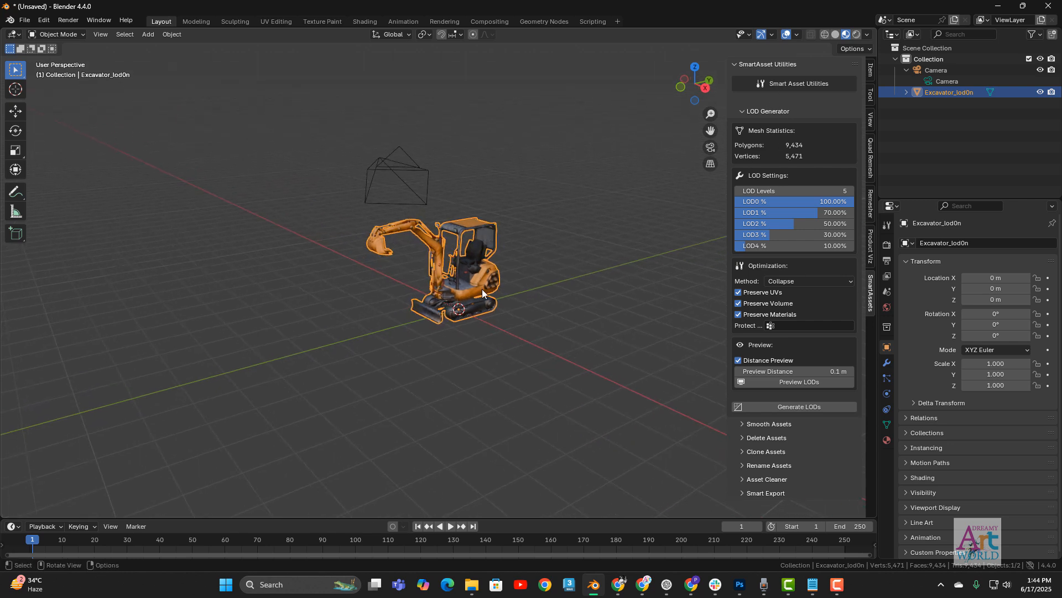
scroll(483, 289, up, 5)
middle_drag(509, 313, 554, 326)
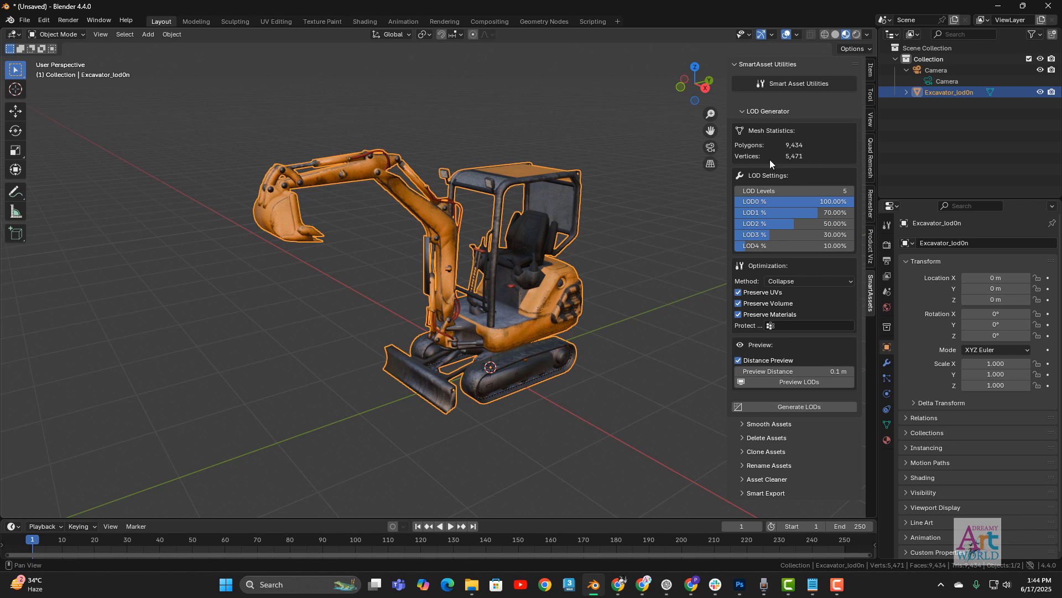
middle_drag(554, 272, 611, 285)
scroll(491, 288, up, 2)
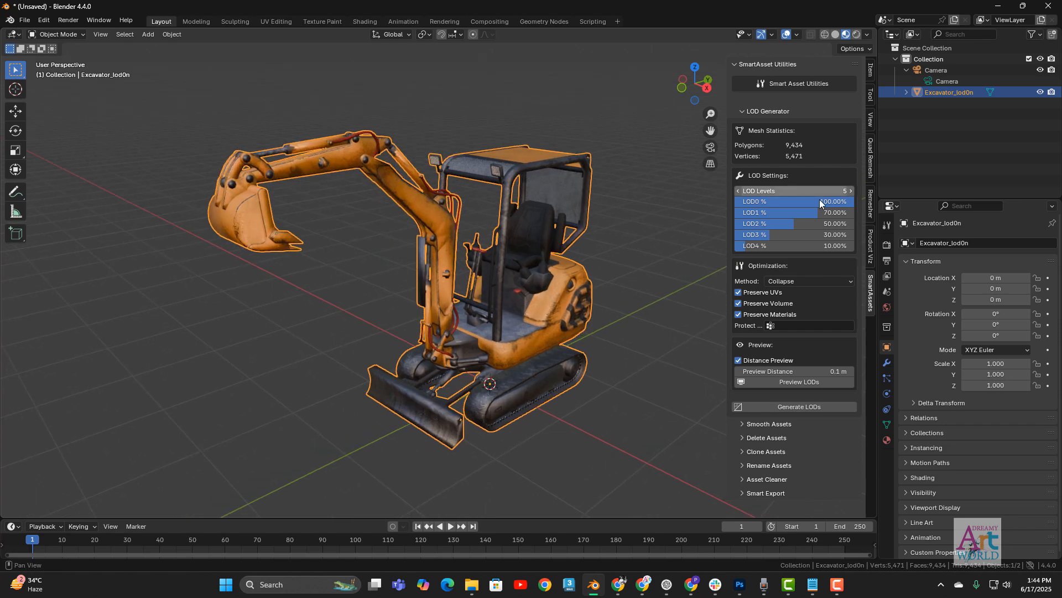
Try 8 LOD levels for the excavator and return the number of levels to 5.
drag(840, 191, 853, 191)
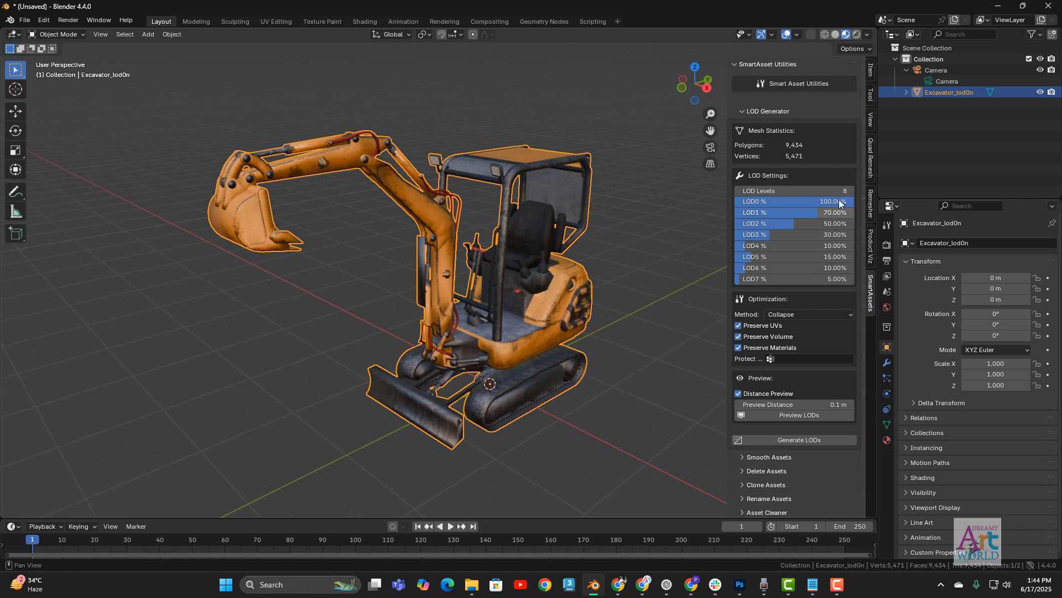
drag(837, 192, 810, 192)
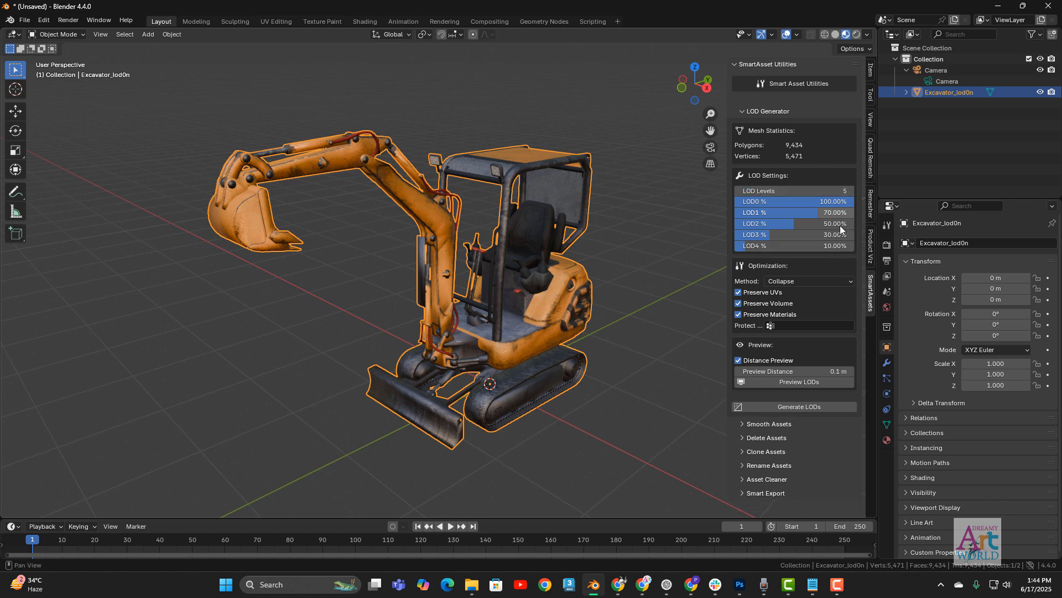
Try the Un-Subdivide and Planar optimization methods, return to Collapse, and toggle Preserve UVs and Preserve Volume off and on.
click(802, 280)
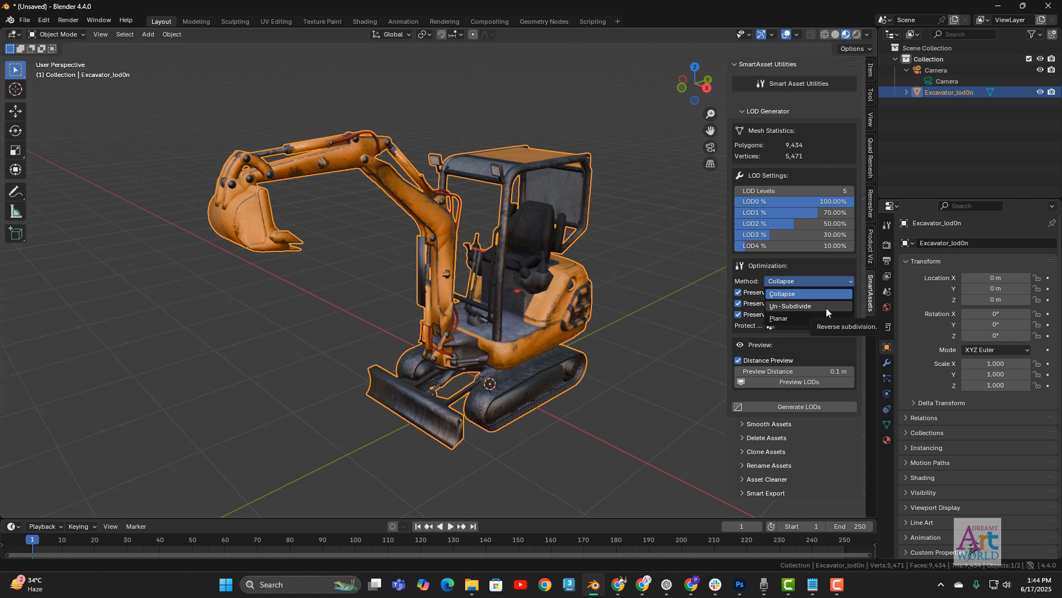
click(826, 308)
click(806, 281)
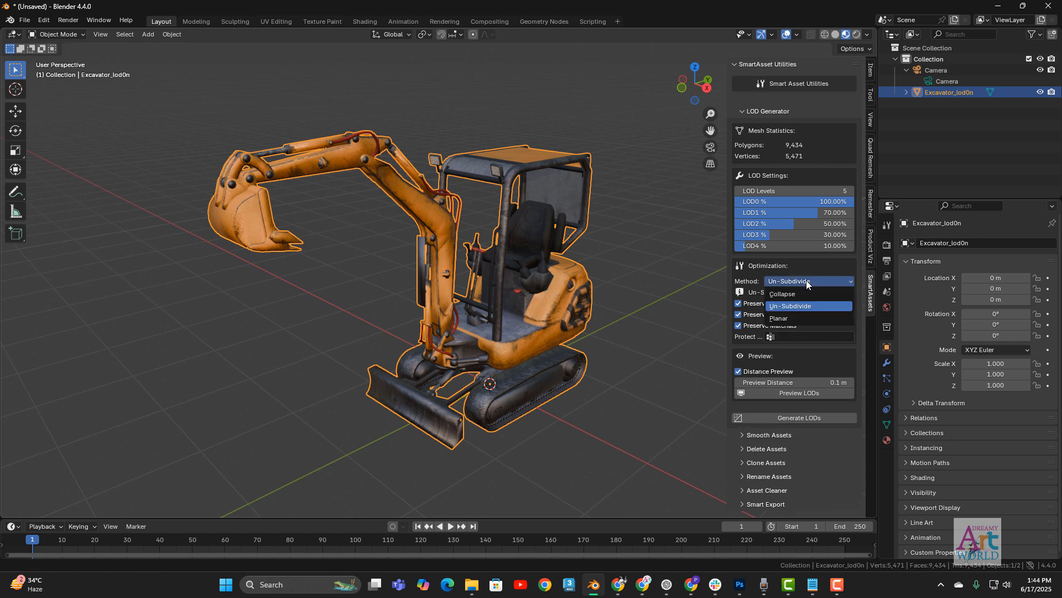
drag(728, 280, 693, 280)
click(765, 281)
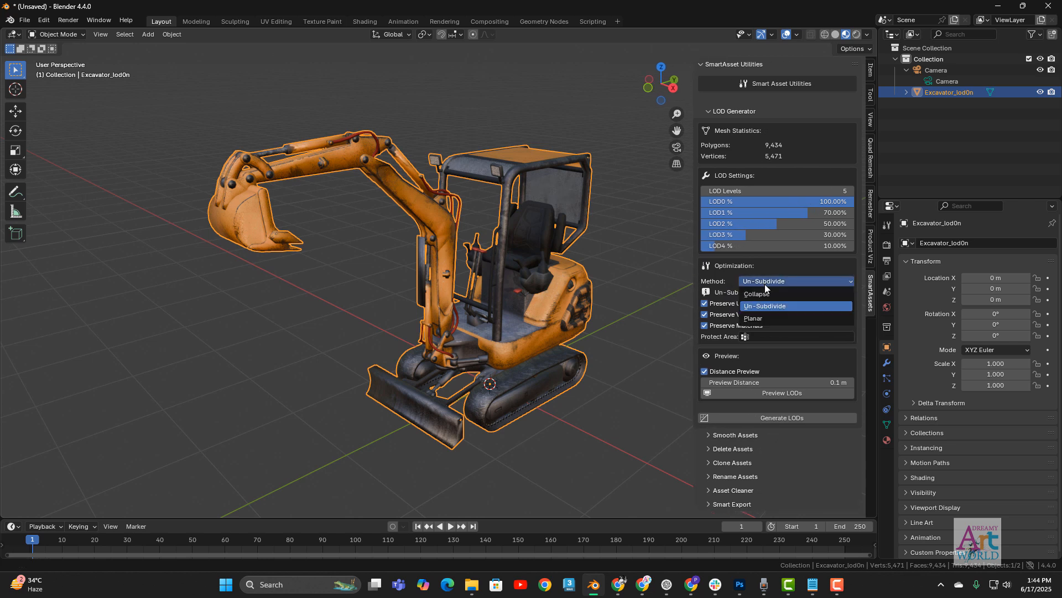
click(779, 288)
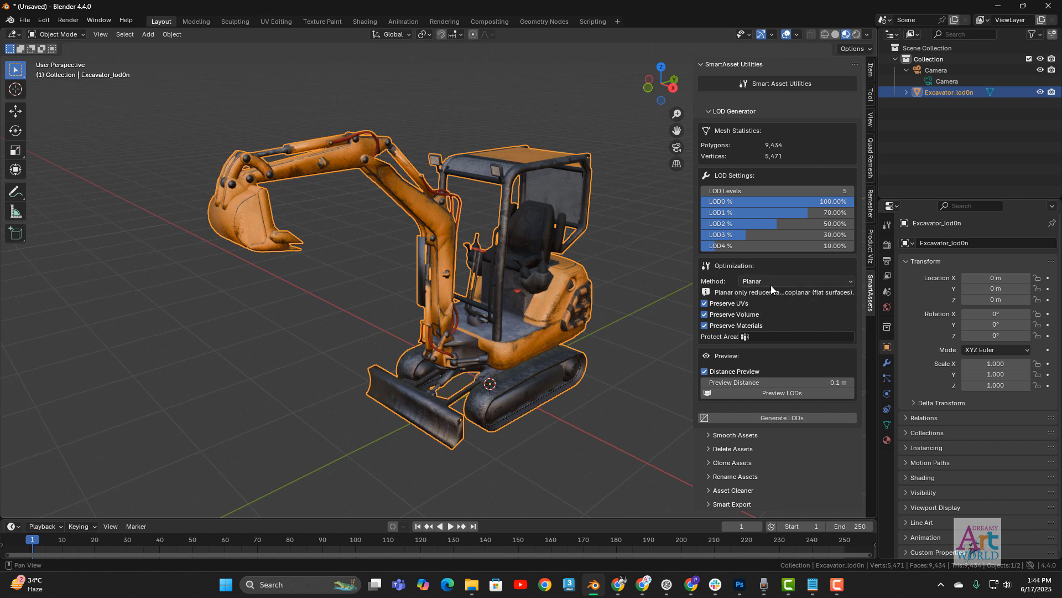
click(771, 281)
click(758, 291)
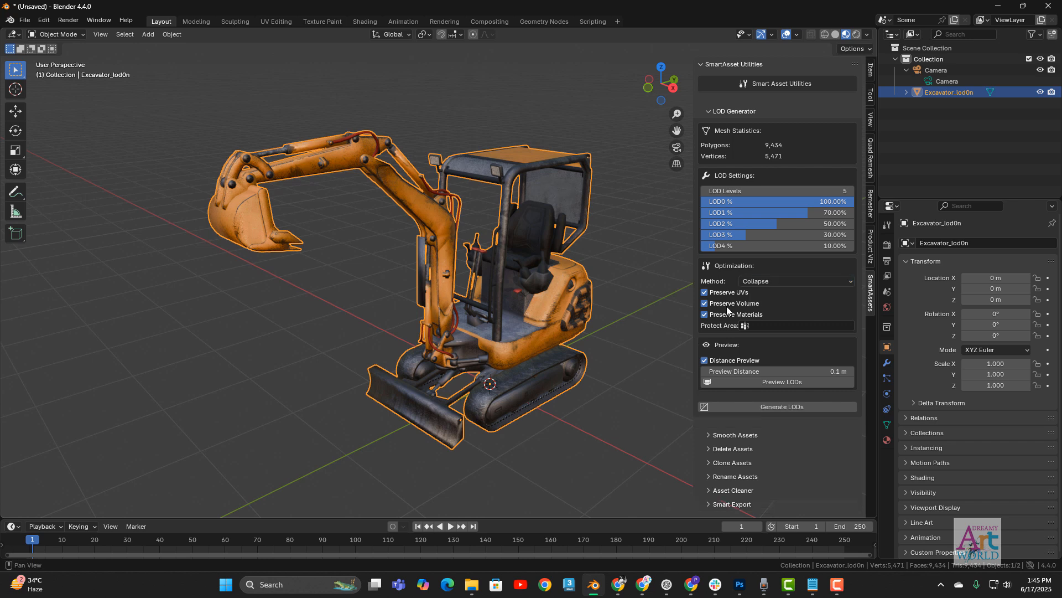
click(705, 293)
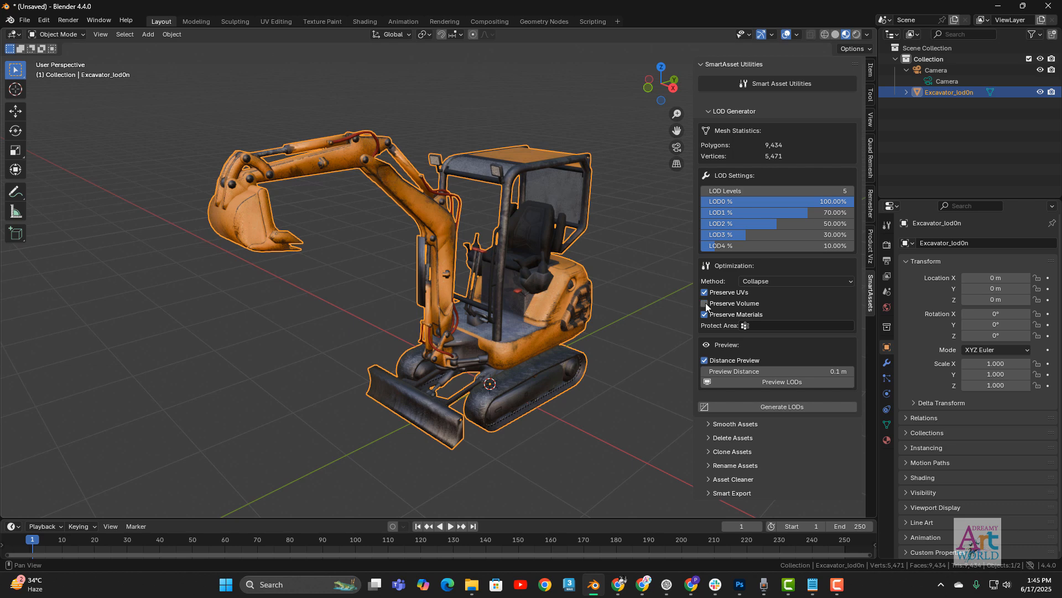
click(706, 305)
Generate five LODs of the excavator at 100, 70, 50, 30 and 10% using the Collapse method.
middle_drag(698, 430, 590, 387)
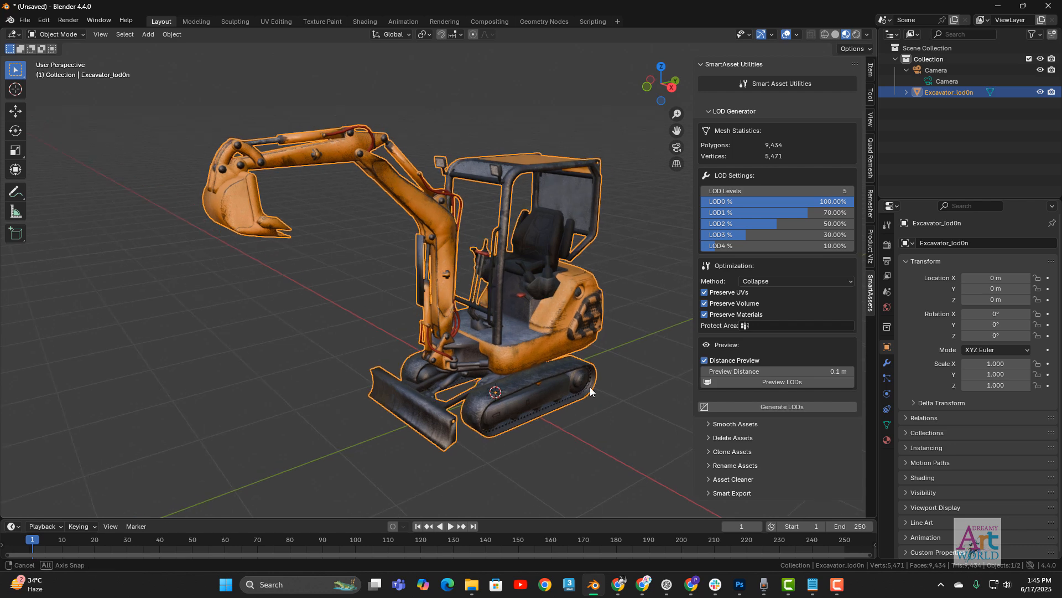
click(783, 406)
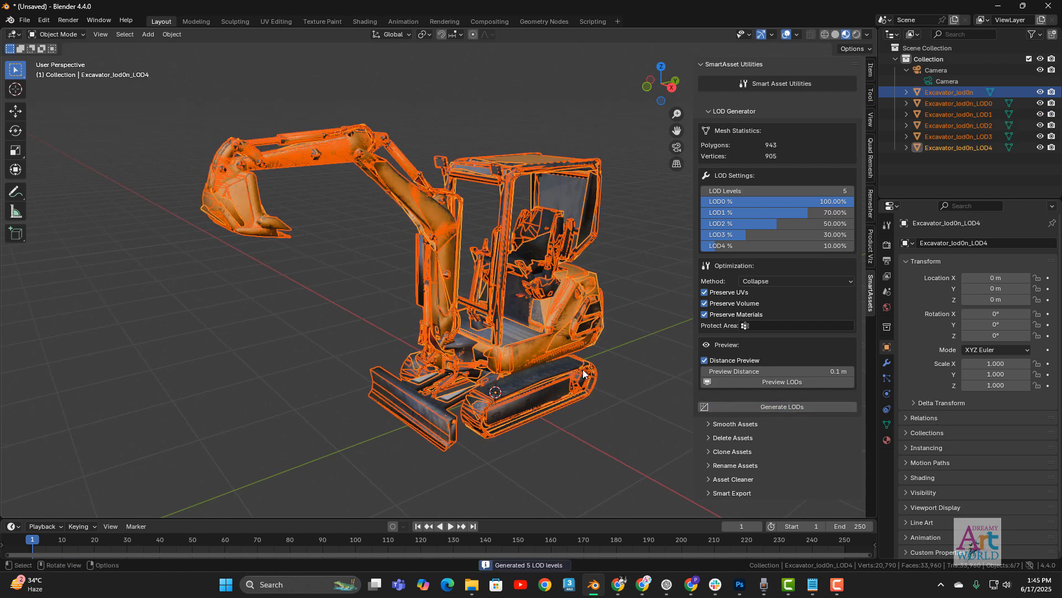
middle_drag(628, 375, 632, 374)
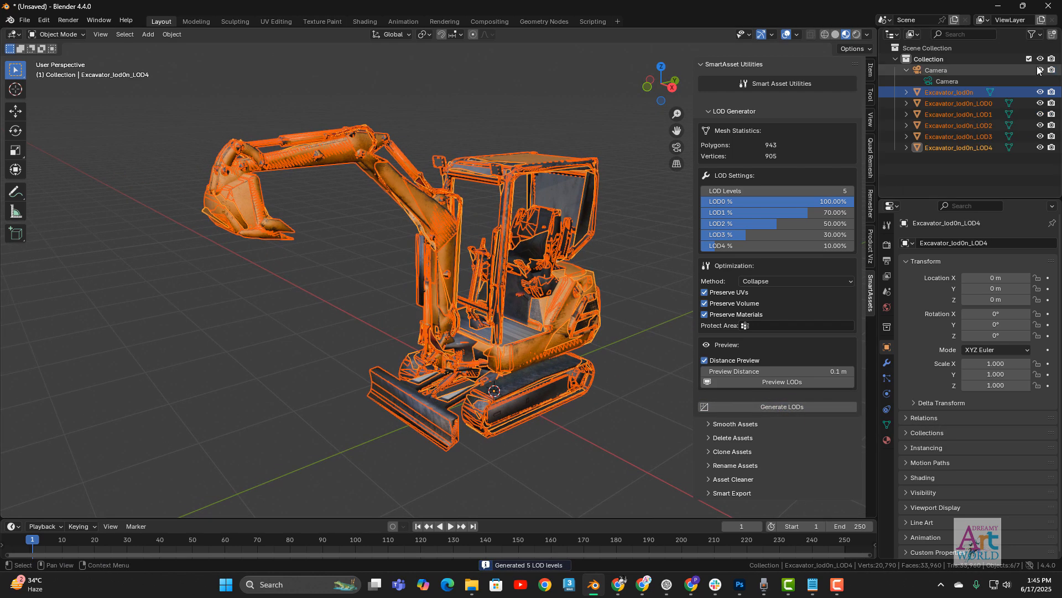
Select the generated excavator objects LOD0 to LOD4 one by one to compare their mesh statistics.
click(978, 106)
click(976, 115)
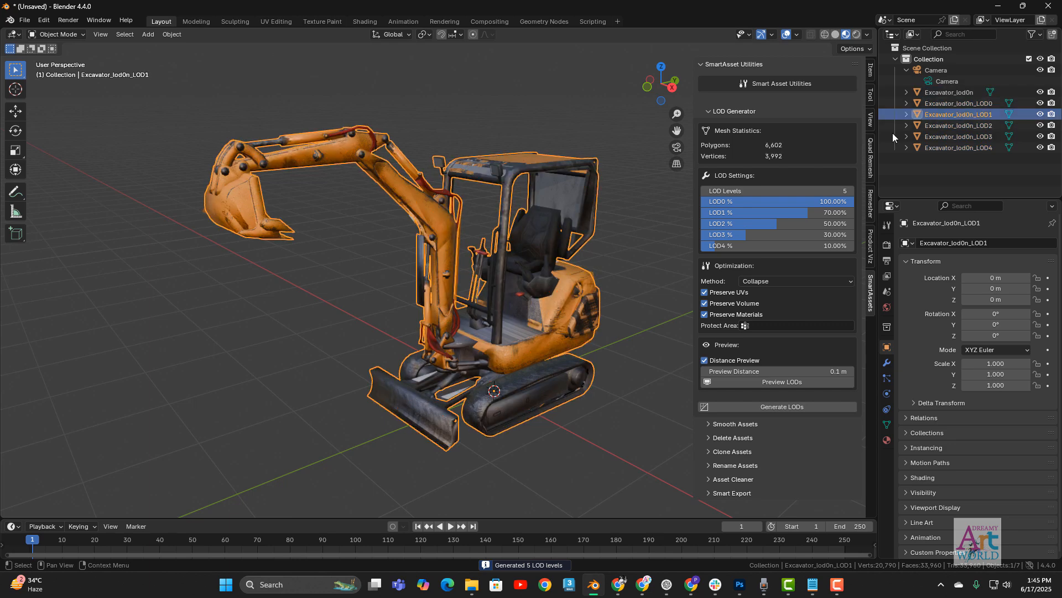
click(975, 126)
click(985, 137)
click(978, 147)
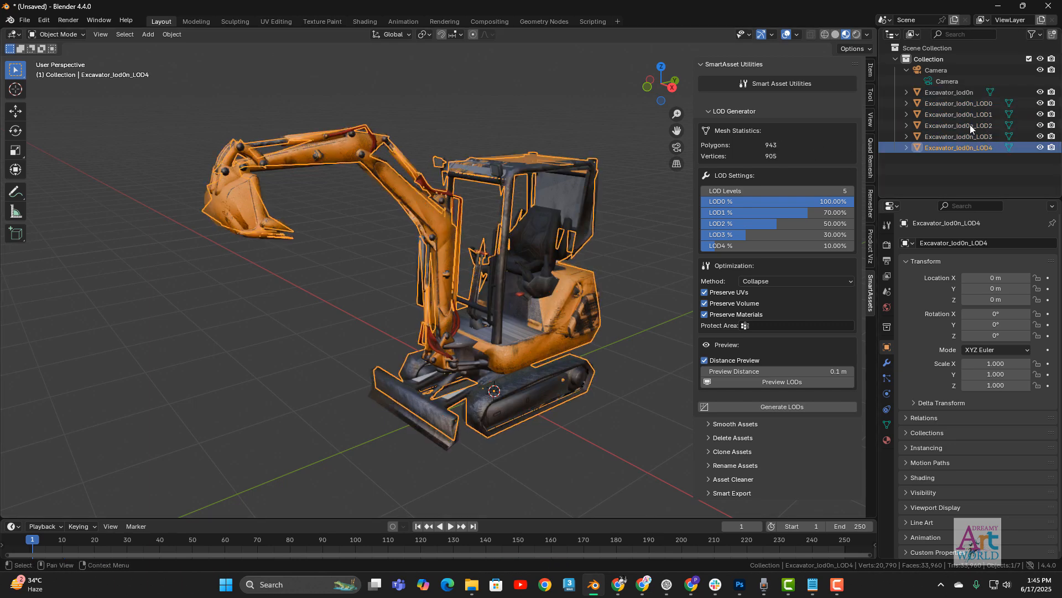
Delete the original Excavator_lod0n object, keeping only the generated LOD meshes.
click(955, 92)
key(Delete)
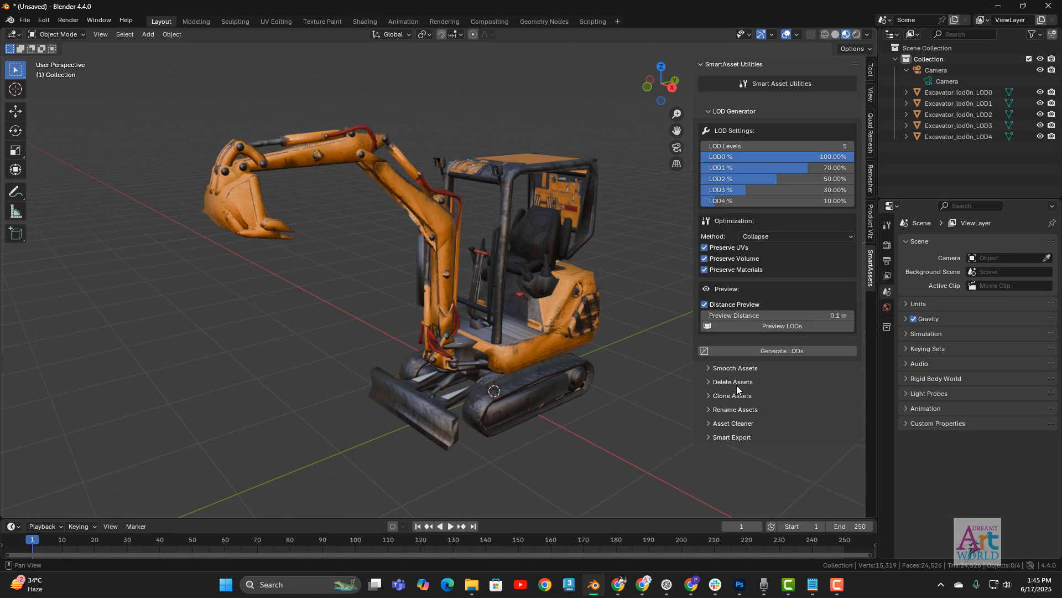
Select excavator meshes LOD0 to LOD4, start the LOD preview with Distance Preview enabled, and adjust the preview distance.
click(976, 92)
shift+click(963, 138)
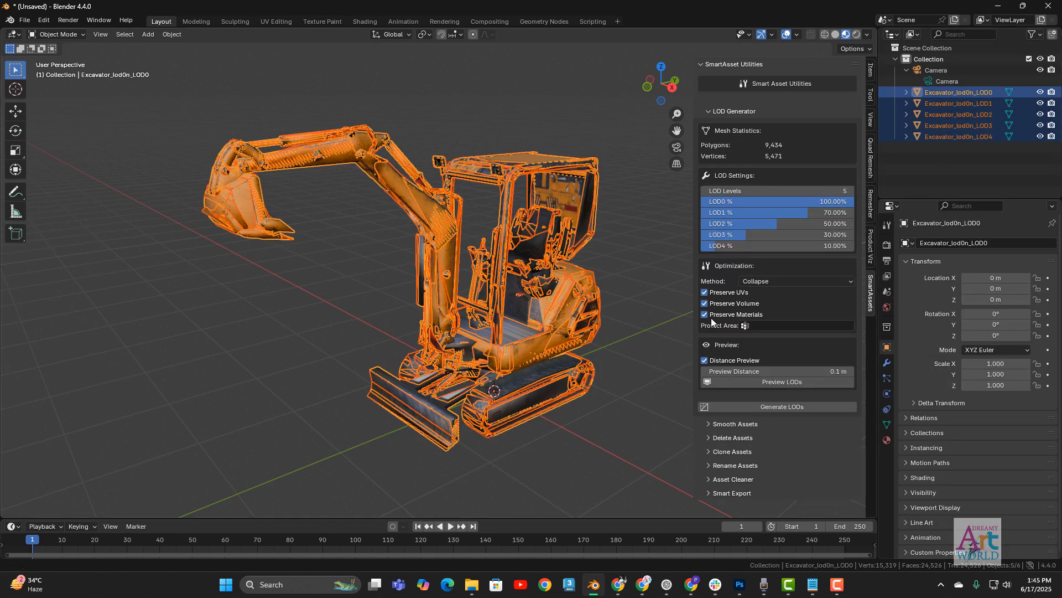
click(791, 387)
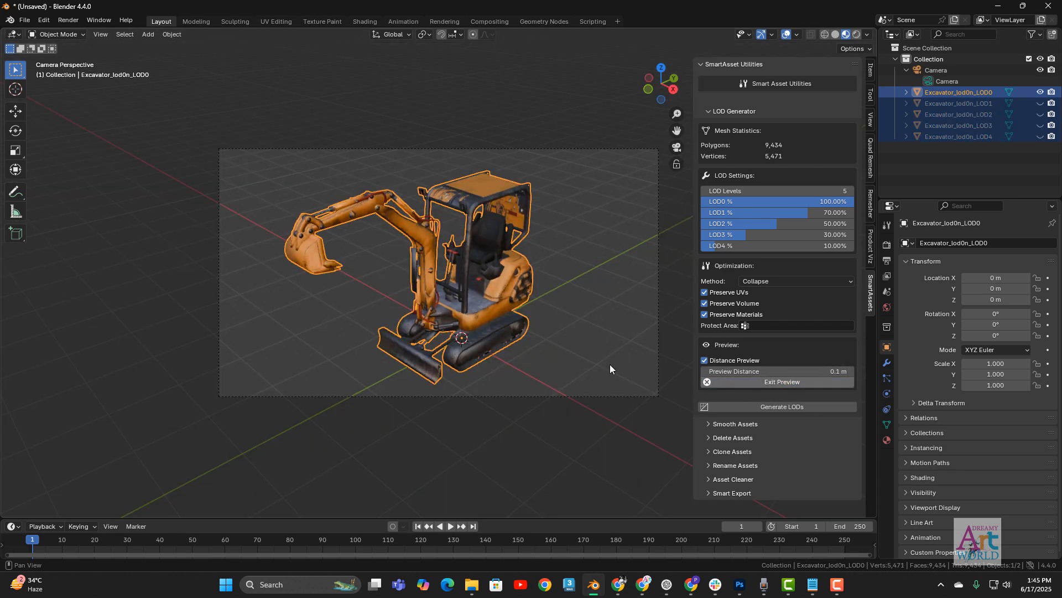
scroll(509, 293, up, 6)
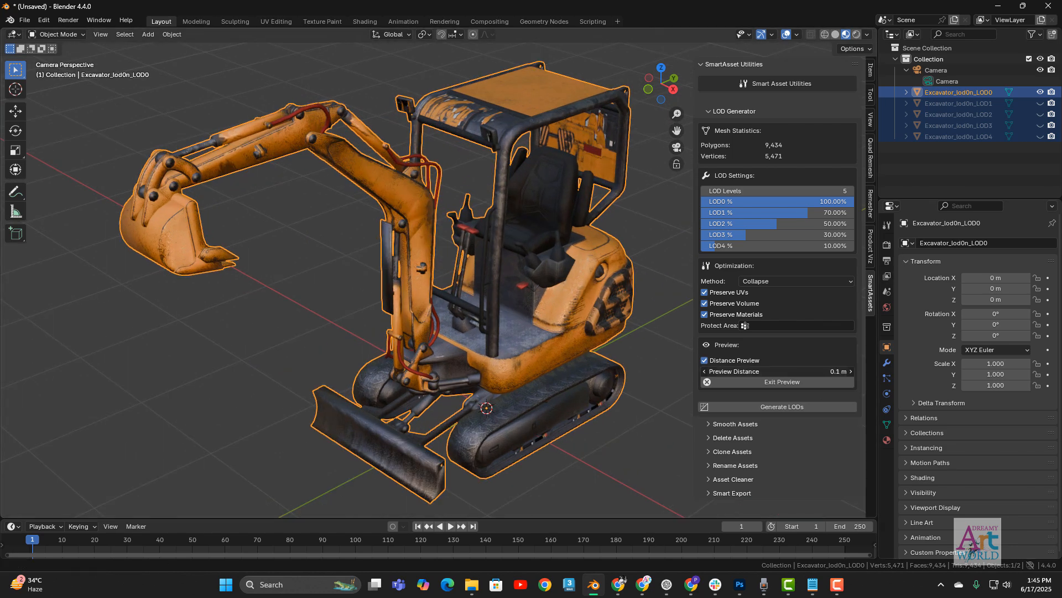
drag(777, 371, 816, 371)
drag(808, 315, 777, 316)
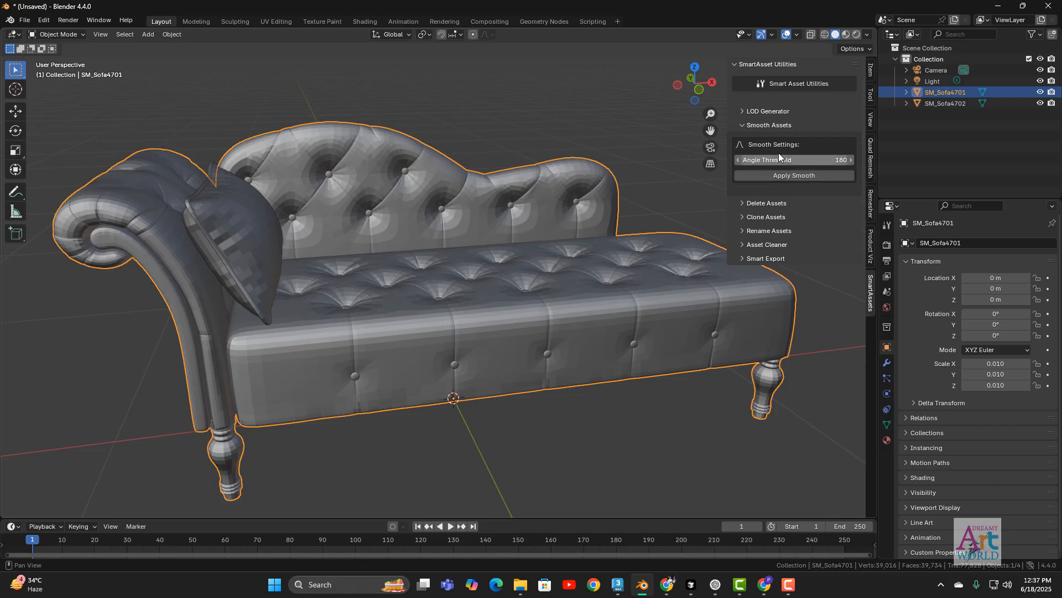
Select the sofa body SM_Sofa4701 in Object Mode and apply smoothing with an angle threshold of 180.
click(76, 36)
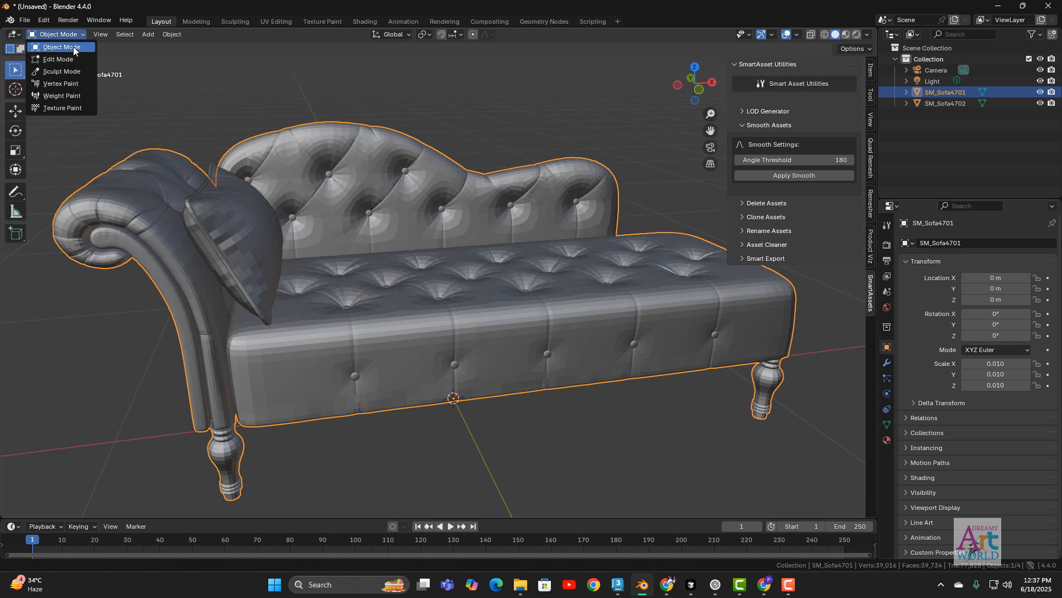
click(72, 50)
middle_drag(509, 393, 516, 390)
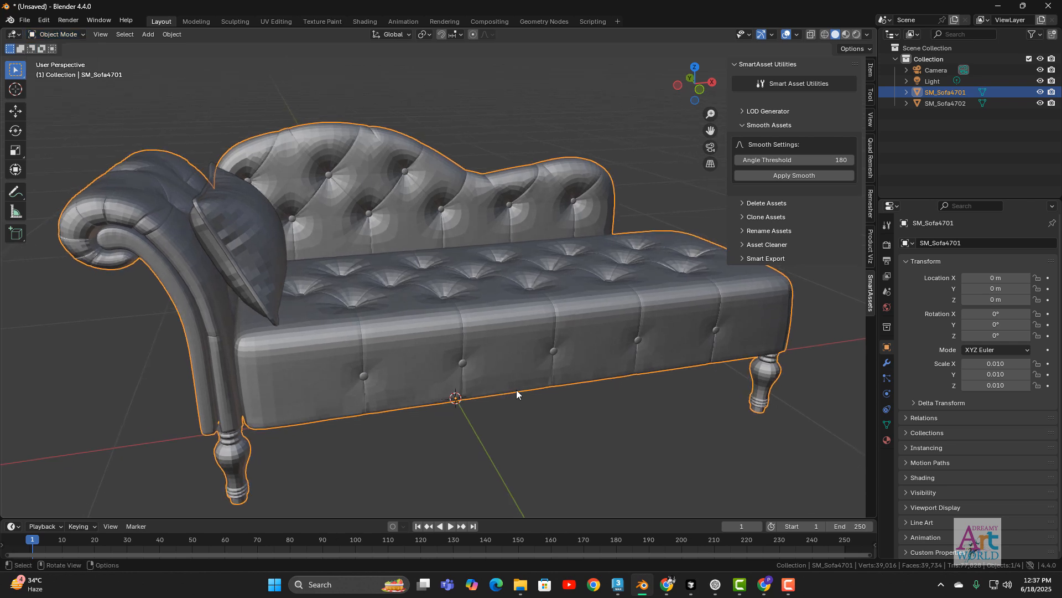
click(680, 385)
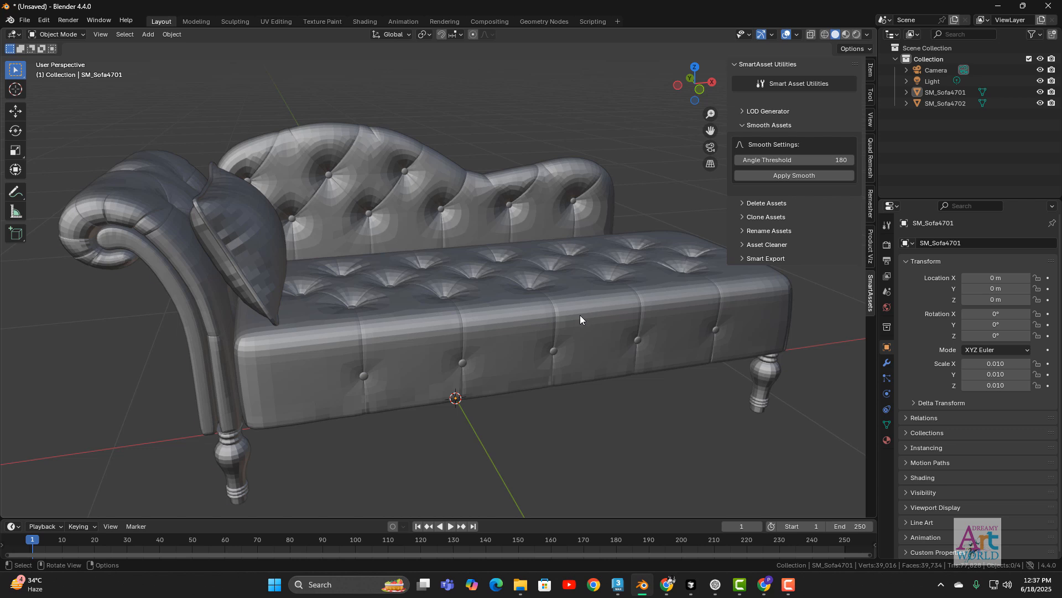
click(580, 319)
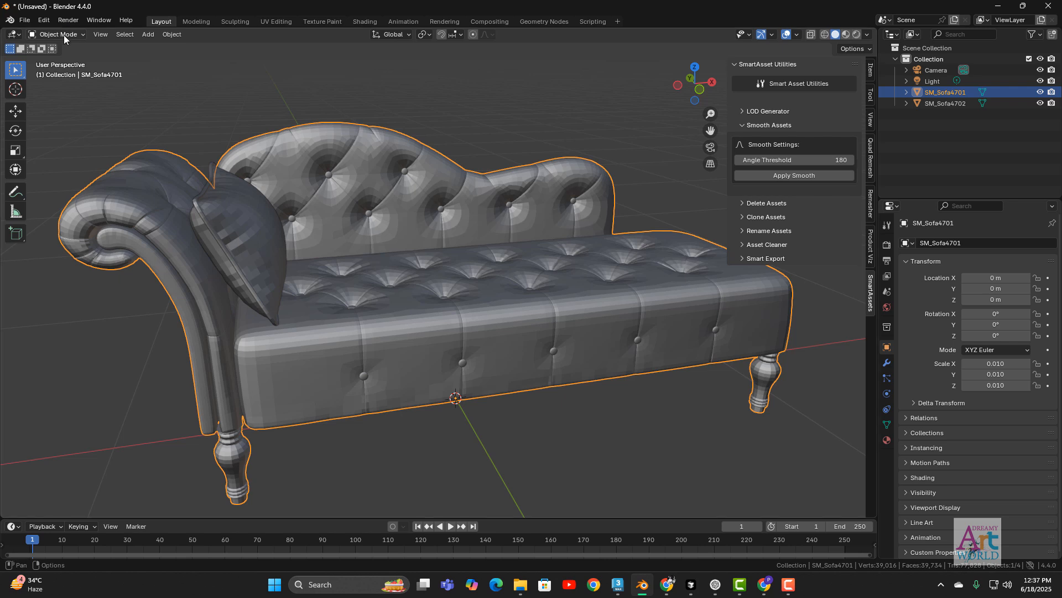
shift+middle_drag(672, 356, 671, 357)
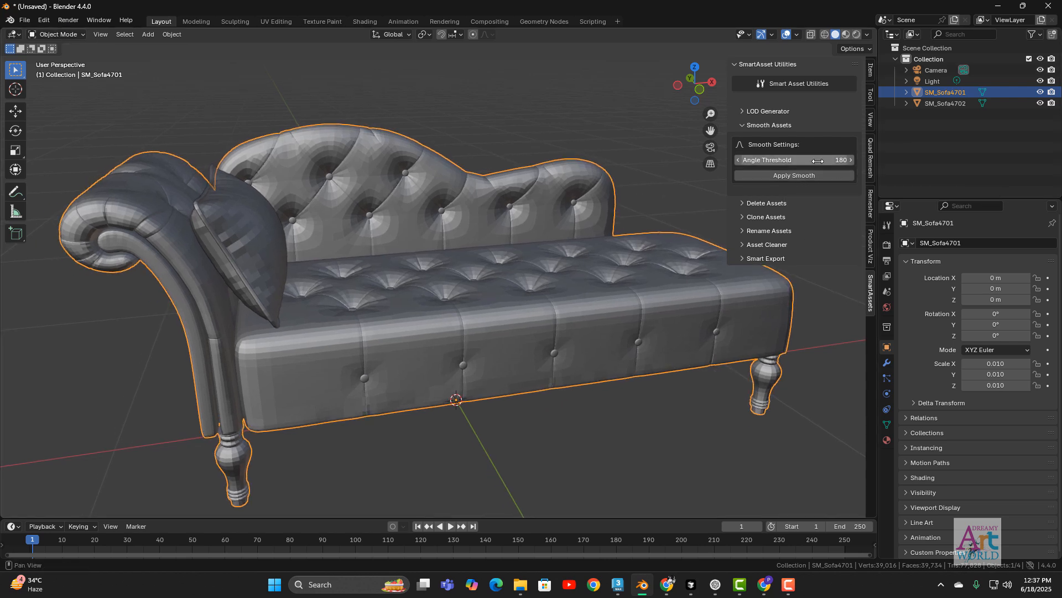
drag(795, 160, 764, 160)
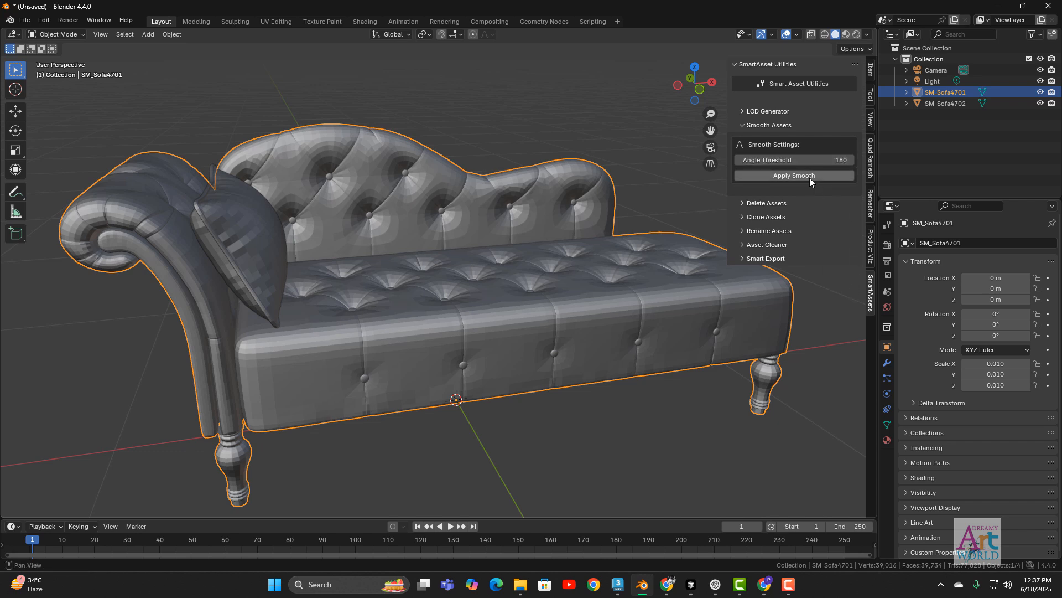
middle_drag(680, 316, 667, 302)
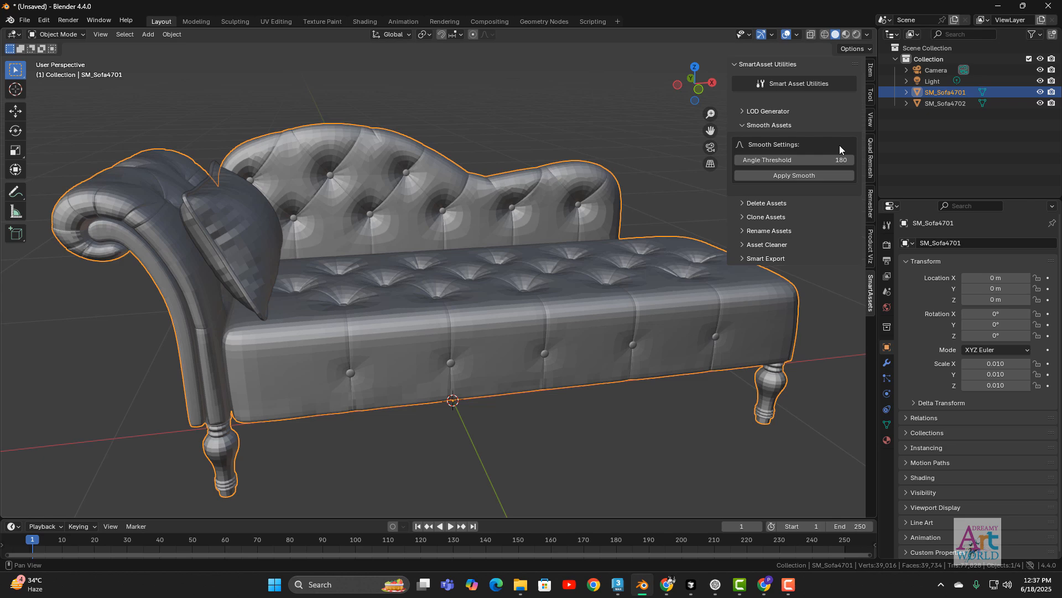
click(785, 175)
Select the cushion SM_Sofa4702 and apply smoothing with an angle threshold of 180.
middle_drag(612, 366, 474, 314)
click(180, 181)
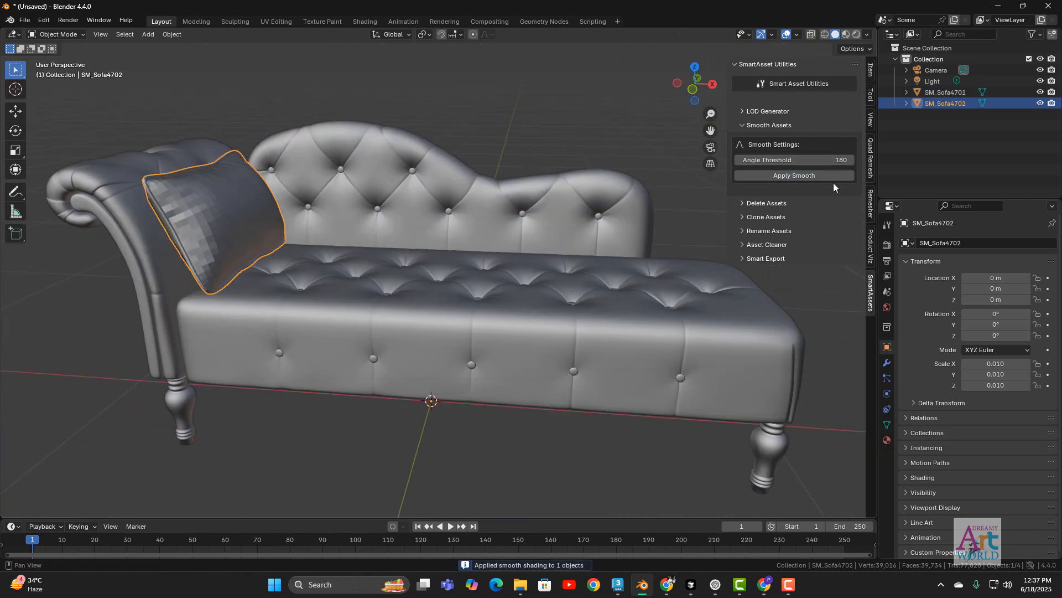
click(789, 177)
mouse_move(356, 329)
middle_down()
mouse_move(603, 327)
mouse_move(565, 327)
mouse_move(538, 301)
mouse_move(601, 298)
middle_up()
scroll(472, 278, up, 1)
shift+middle_drag(470, 277, 521, 270)
scroll(522, 270, down, 2)
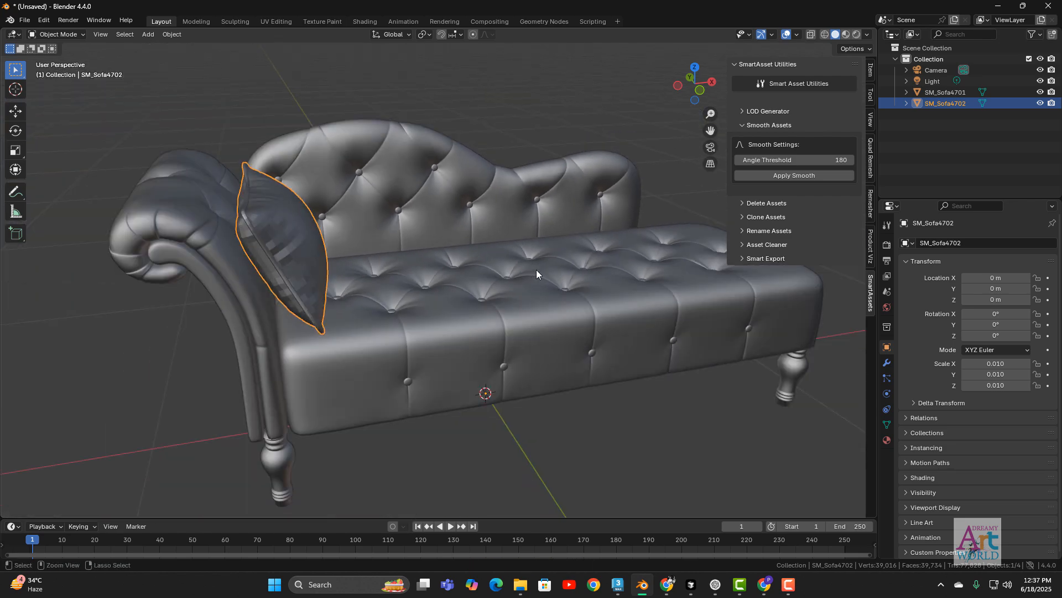
Select the sofa body SM_Sofa4701, enter Edit Mode and clear the mesh selection.
click(536, 270)
click(58, 34)
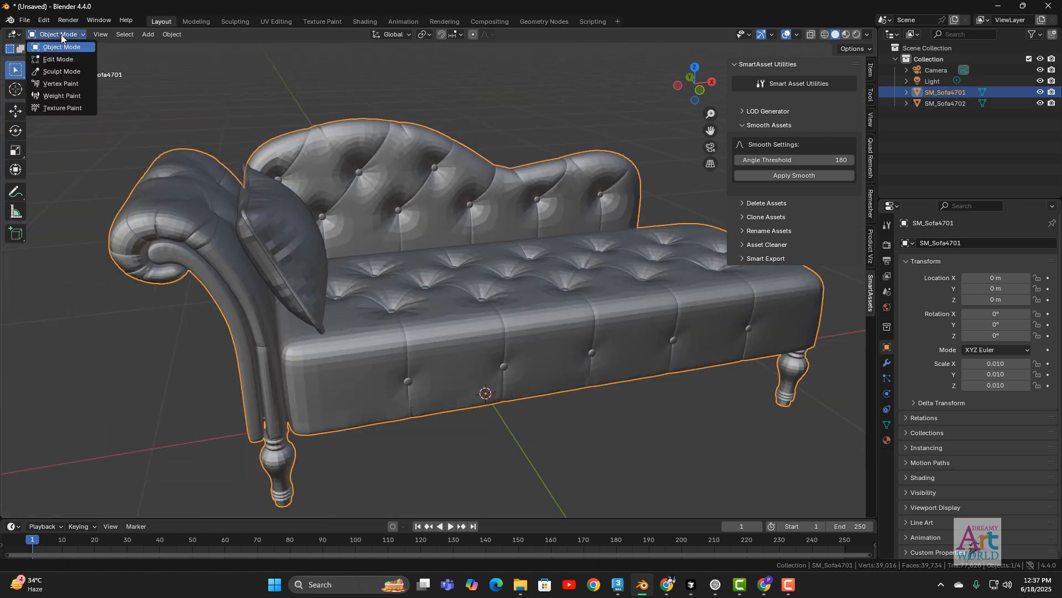
click(57, 58)
scroll(635, 436, up, 1)
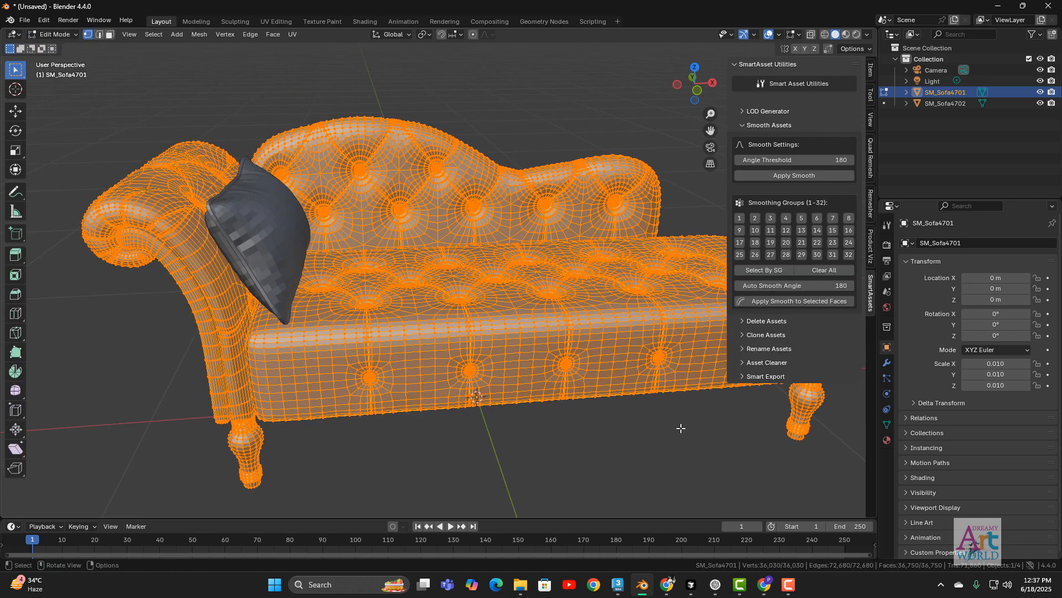
shift+middle_drag(681, 428, 597, 409)
click(635, 398)
Box-select only the front leg at the sofa's foot end and assign its faces to smoothing group 31.
scroll(671, 304, up, 3)
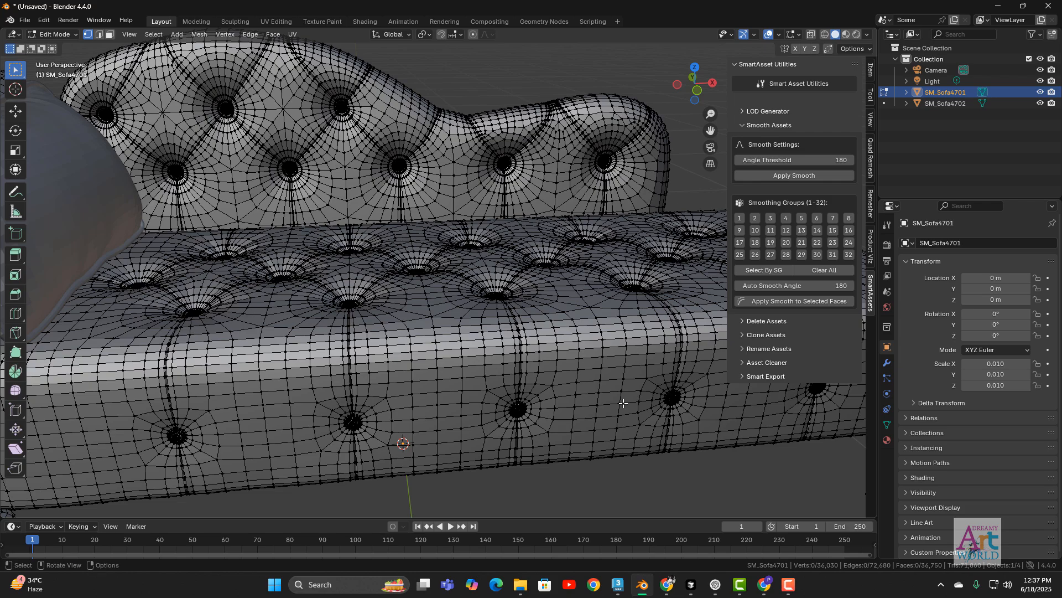
scroll(588, 365, down, 5)
middle_drag(661, 369, 654, 346)
scroll(679, 354, up, 4)
shift+middle_drag(711, 396, 567, 350)
middle_drag(616, 422, 631, 434)
drag(550, 497, 712, 322)
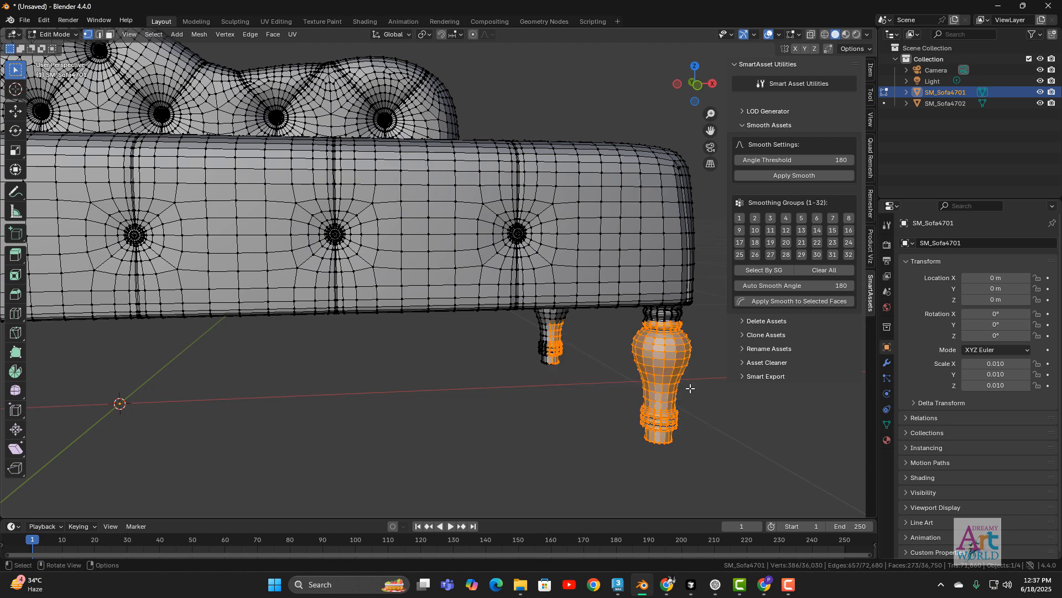
middle_drag(690, 389, 539, 420)
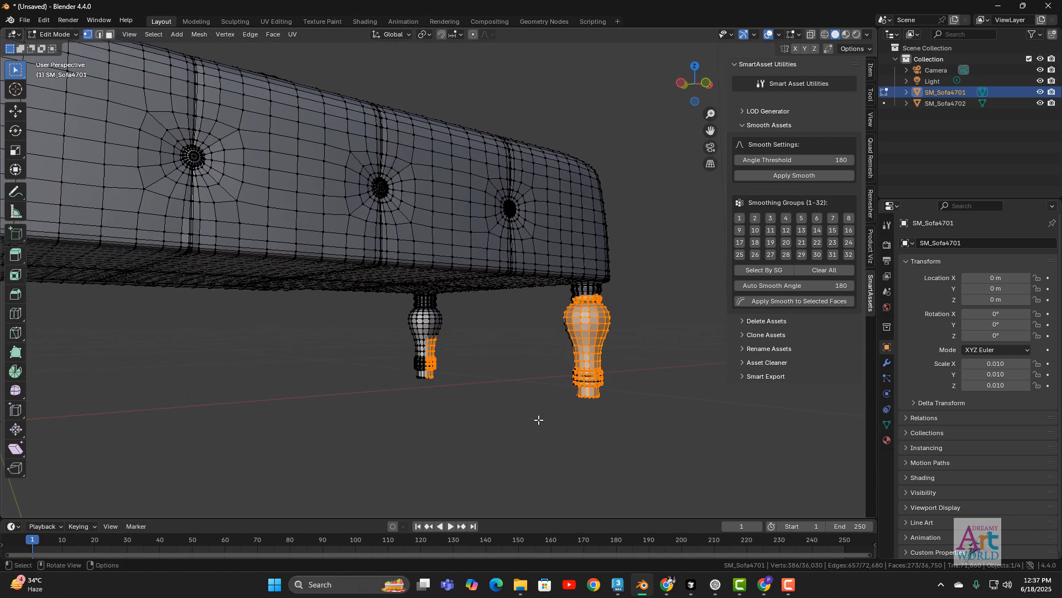
drag(548, 422, 642, 292)
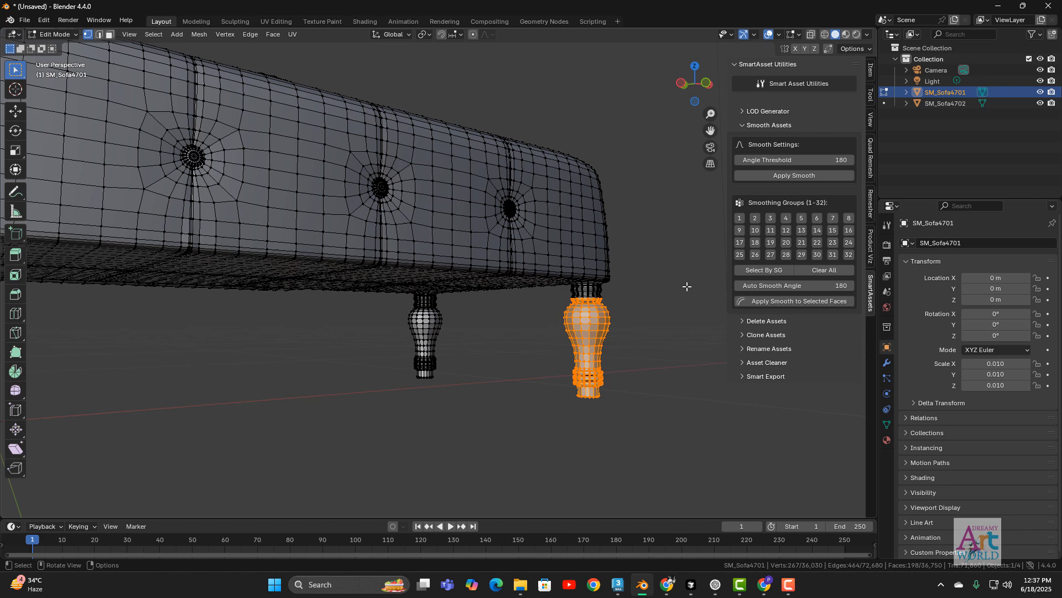
click(830, 256)
middle_drag(686, 382, 580, 340)
scroll(596, 337, up, 4)
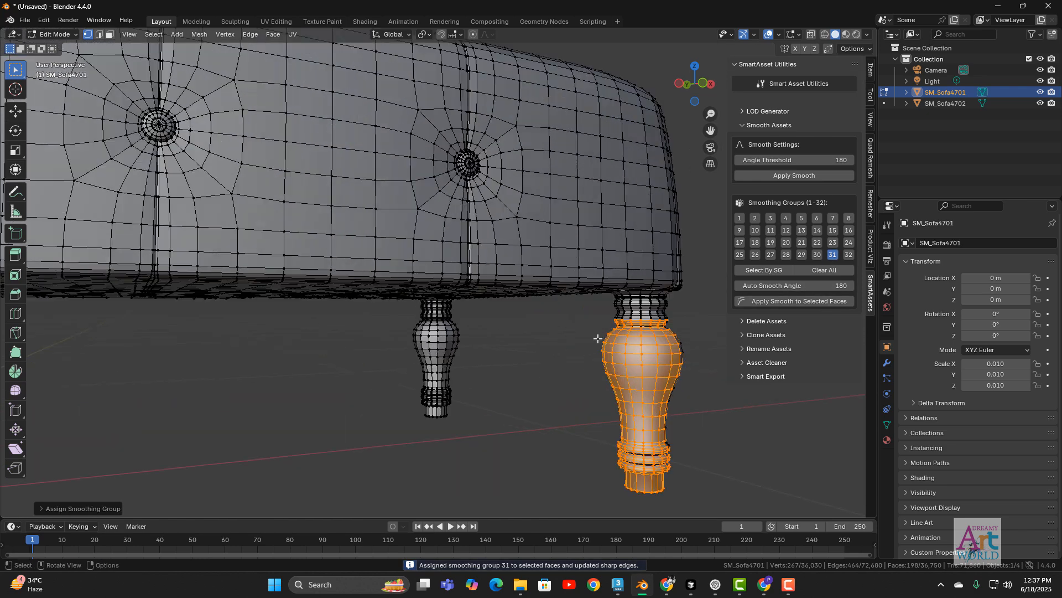
Box-select the rear leg at the sofa's foot end, assign its faces to smoothing group 32 and deselect everything.
scroll(548, 337, down, 3)
drag(516, 308, 361, 441)
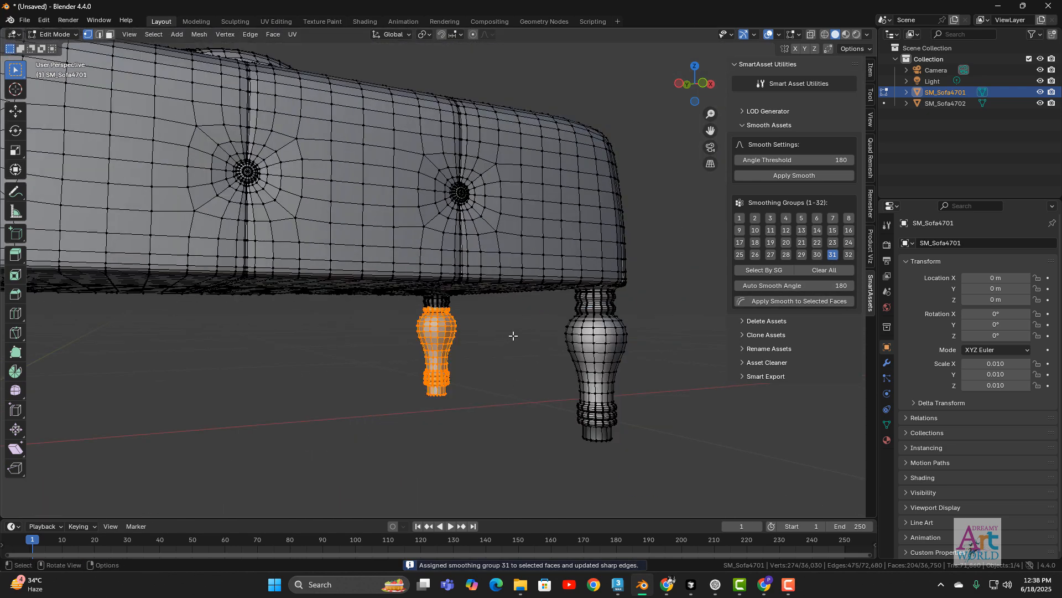
click(848, 254)
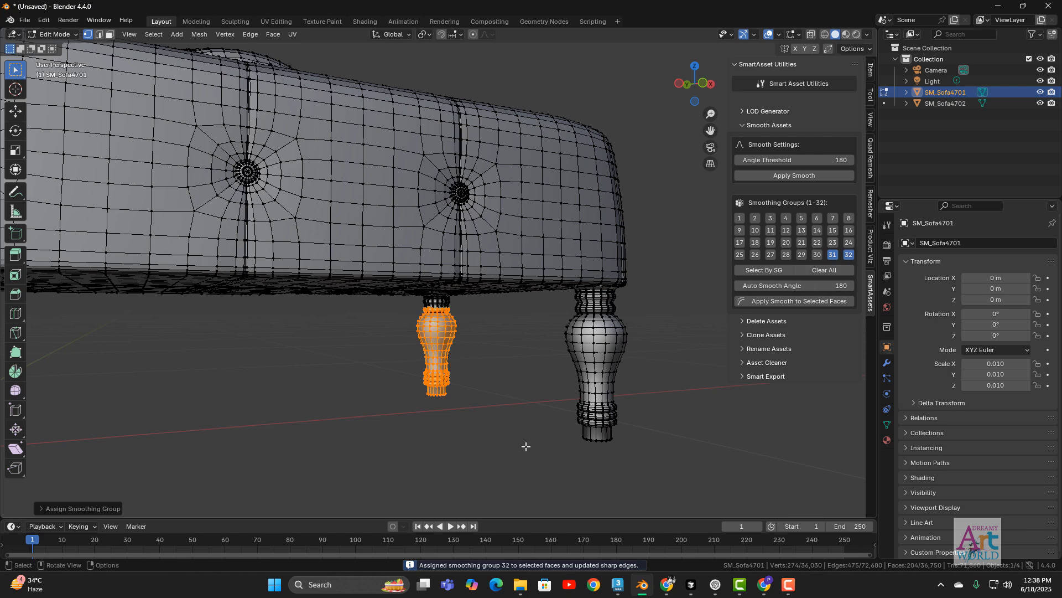
middle_drag(526, 443, 330, 458)
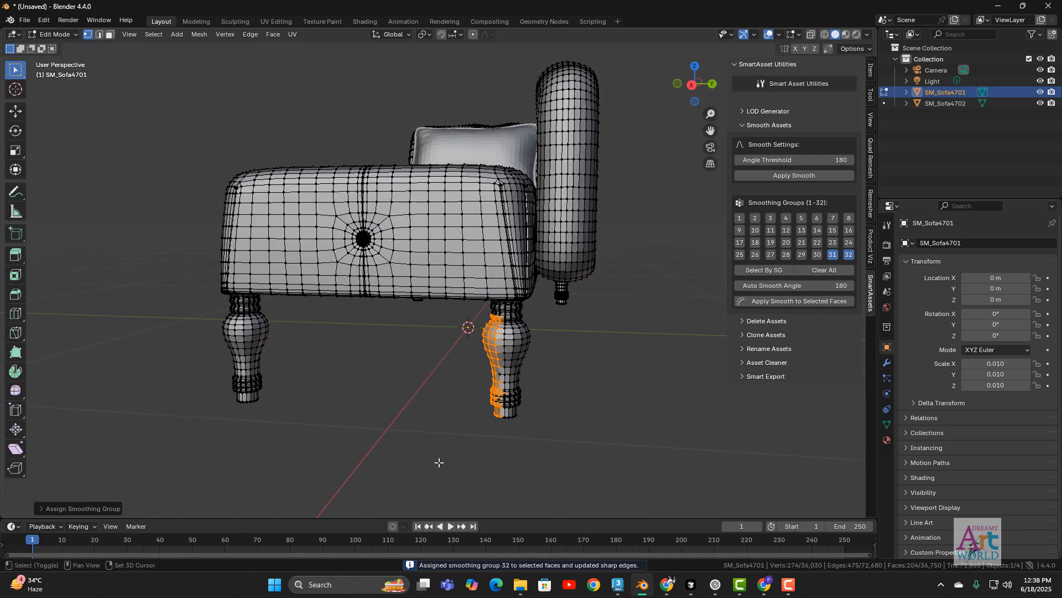
scroll(466, 423, down, 2)
middle_drag(459, 412, 557, 434)
scroll(557, 434, up, 3)
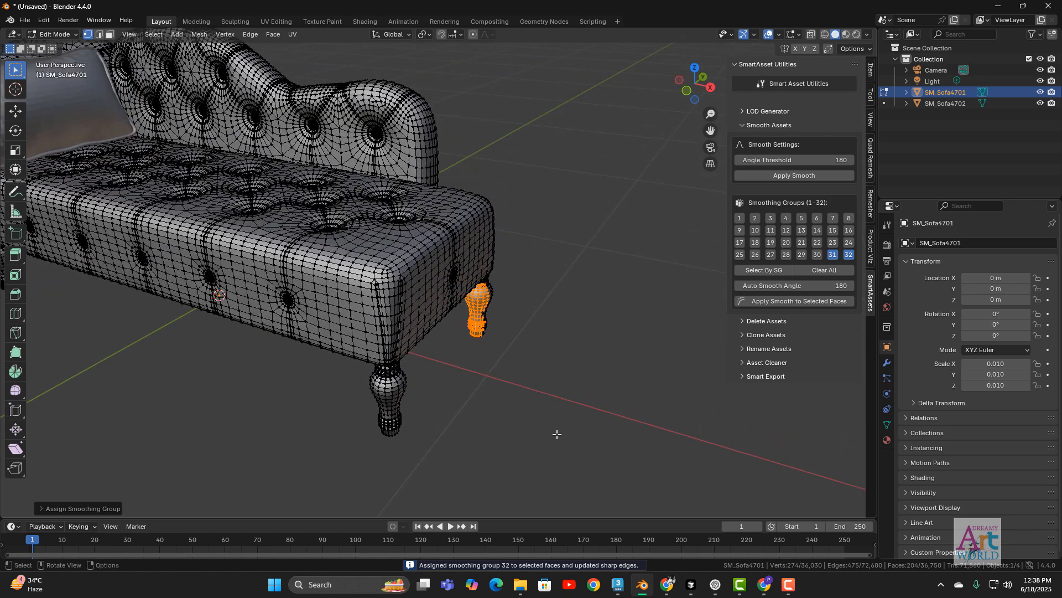
click(513, 399)
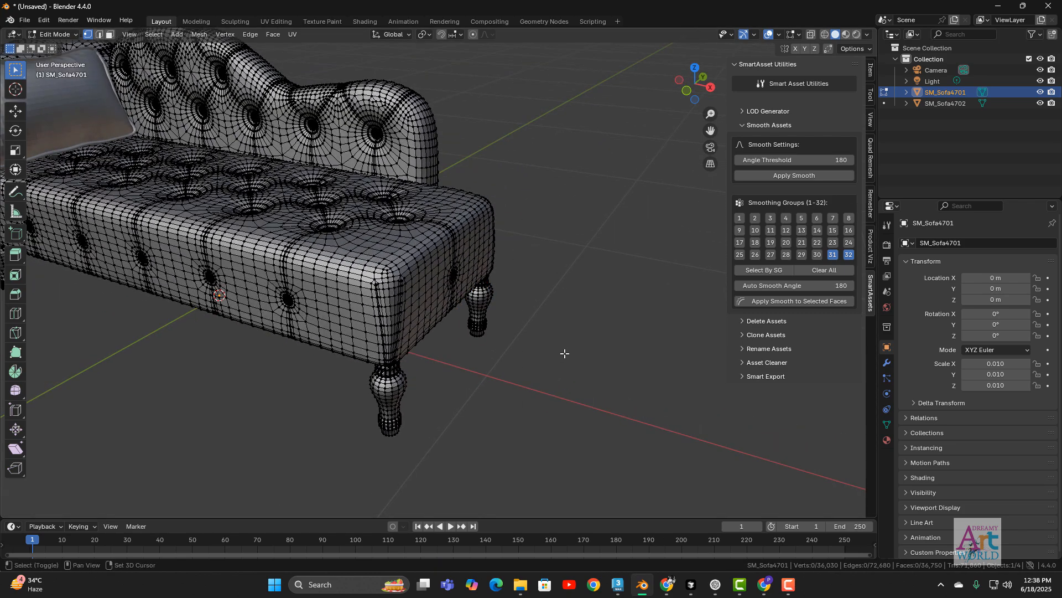
Select the leg faces by smoothing group 31, clear their smoothing groups and deselect them.
shift+middle_drag(564, 353, 619, 370)
click(779, 270)
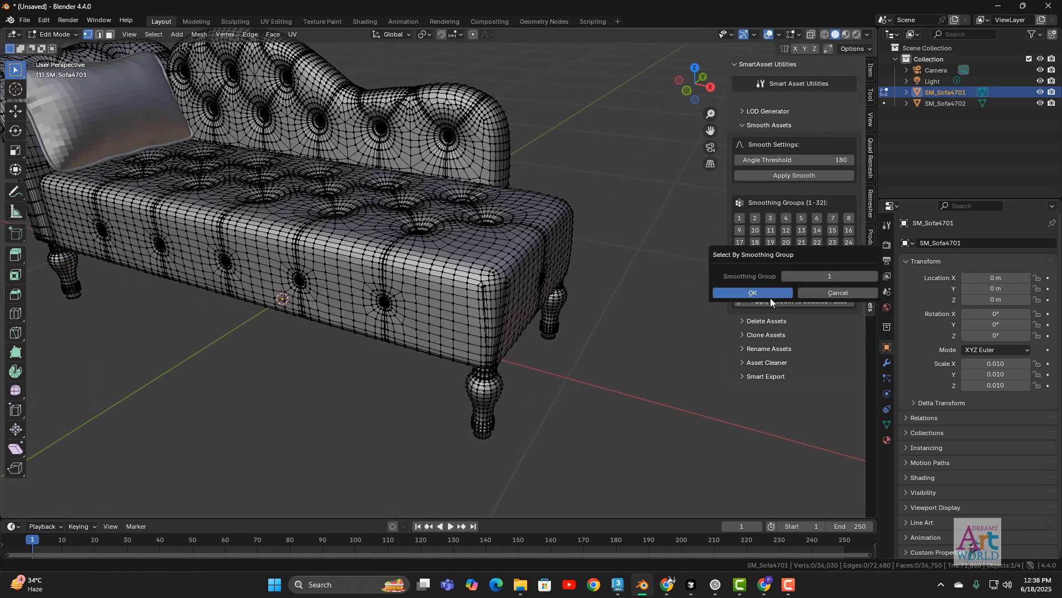
click(829, 276)
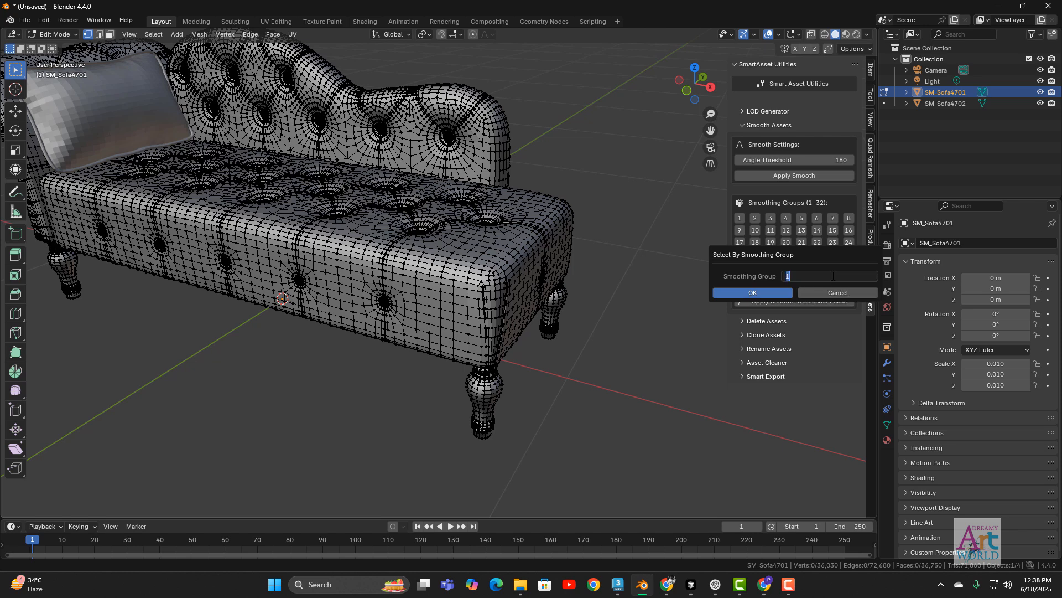
click(779, 293)
middle_drag(505, 445, 669, 376)
scroll(625, 356, up, 3)
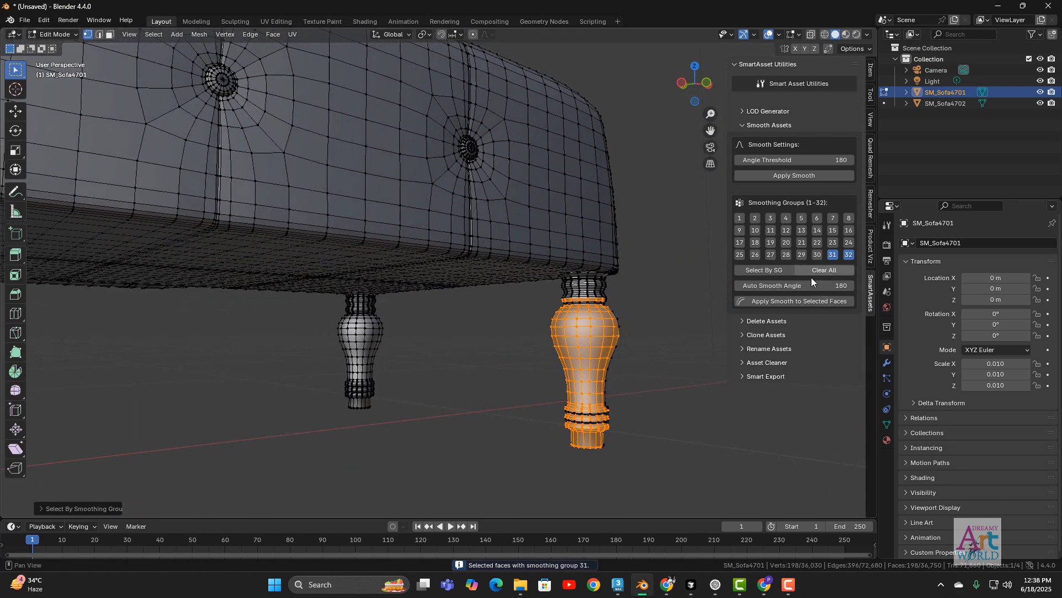
click(824, 270)
click(623, 365)
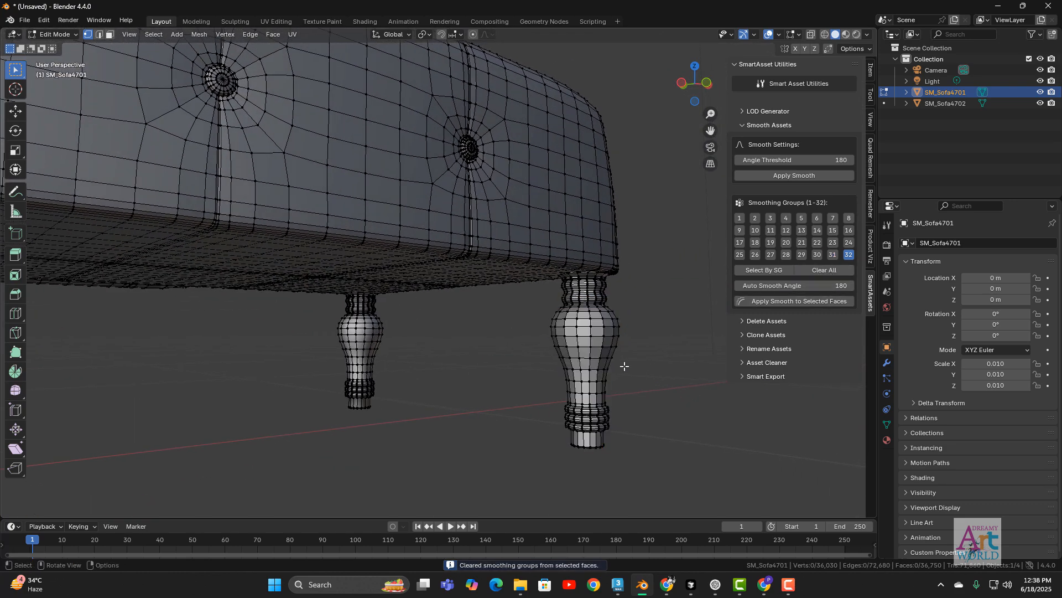
scroll(624, 365, up, 3)
shift+middle_drag(692, 414, 571, 361)
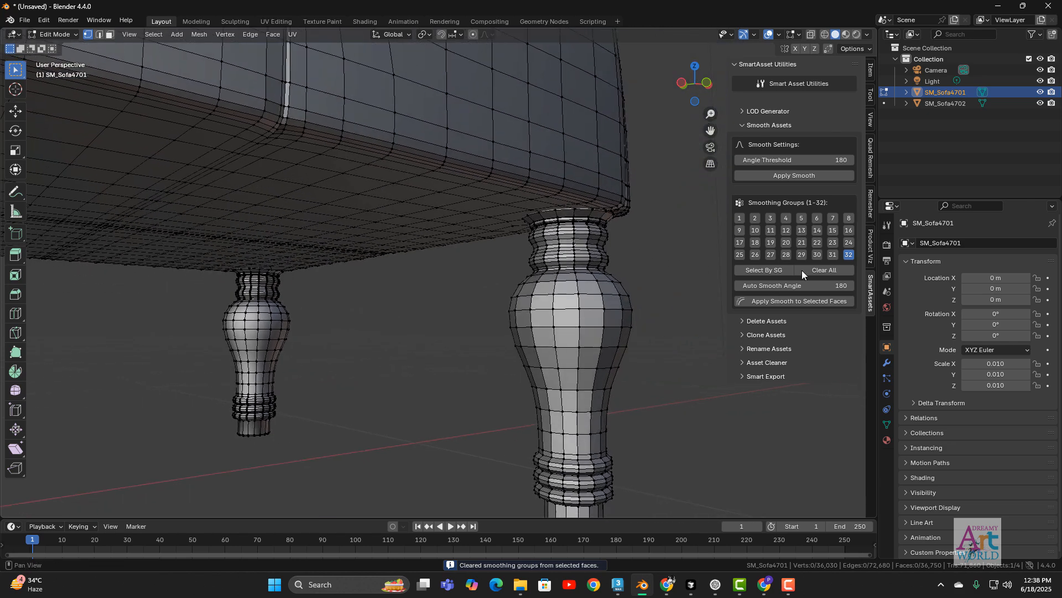
Select the leg faces by smoothing group 32, clear their smoothing groups and deselect them.
click(769, 271)
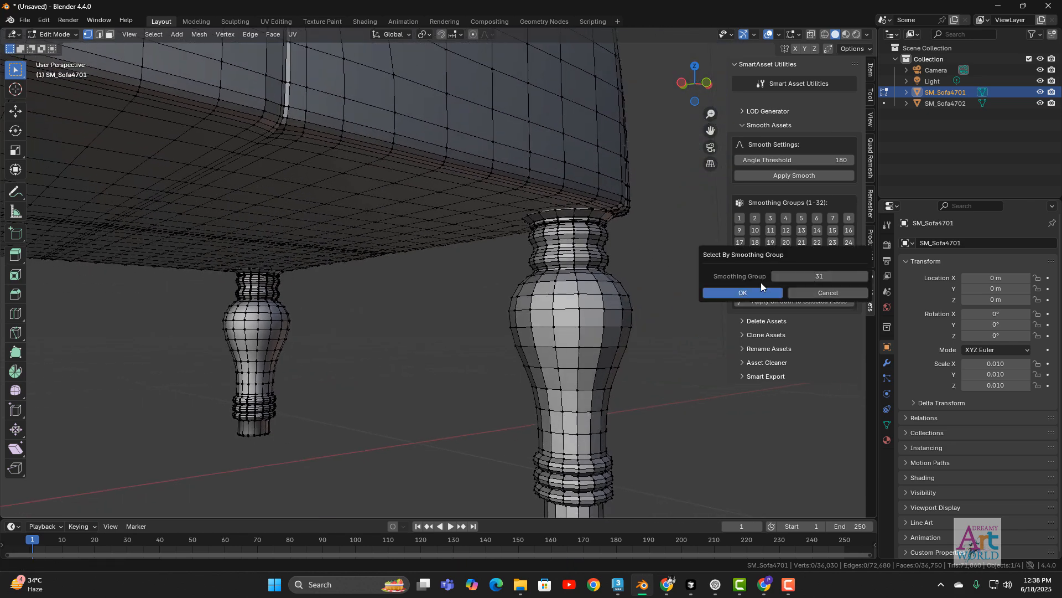
click(836, 277)
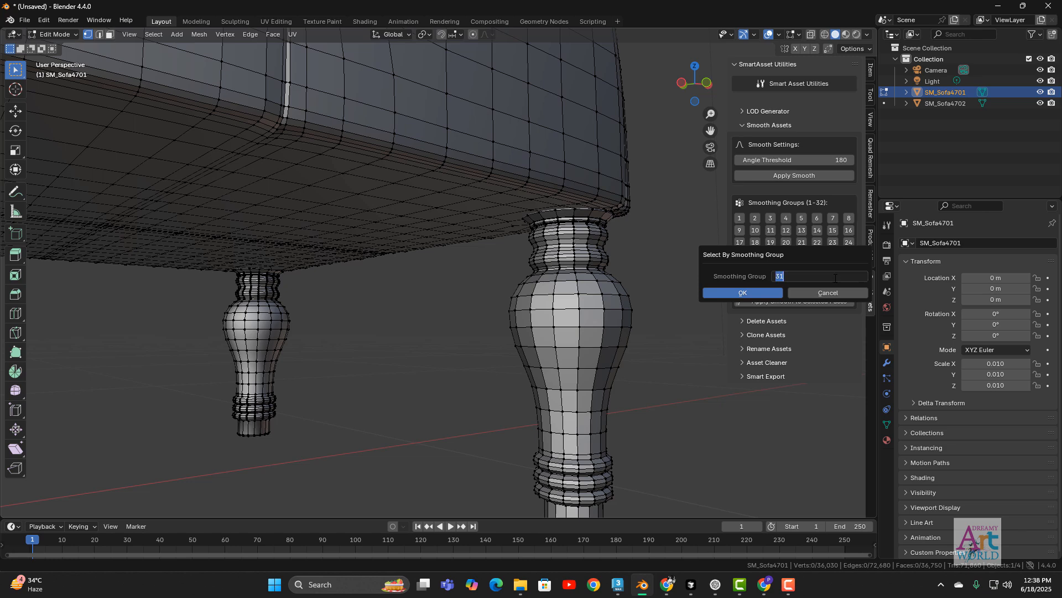
click(767, 293)
scroll(161, 323, up, 4)
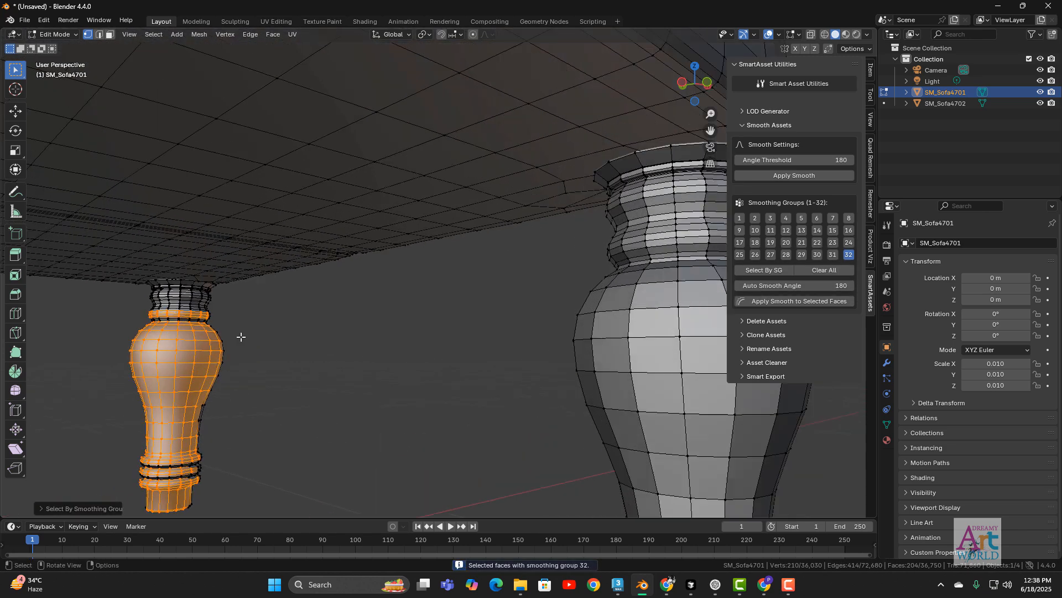
scroll(242, 339, up, 1)
shift+middle_drag(294, 441, 417, 349)
click(821, 271)
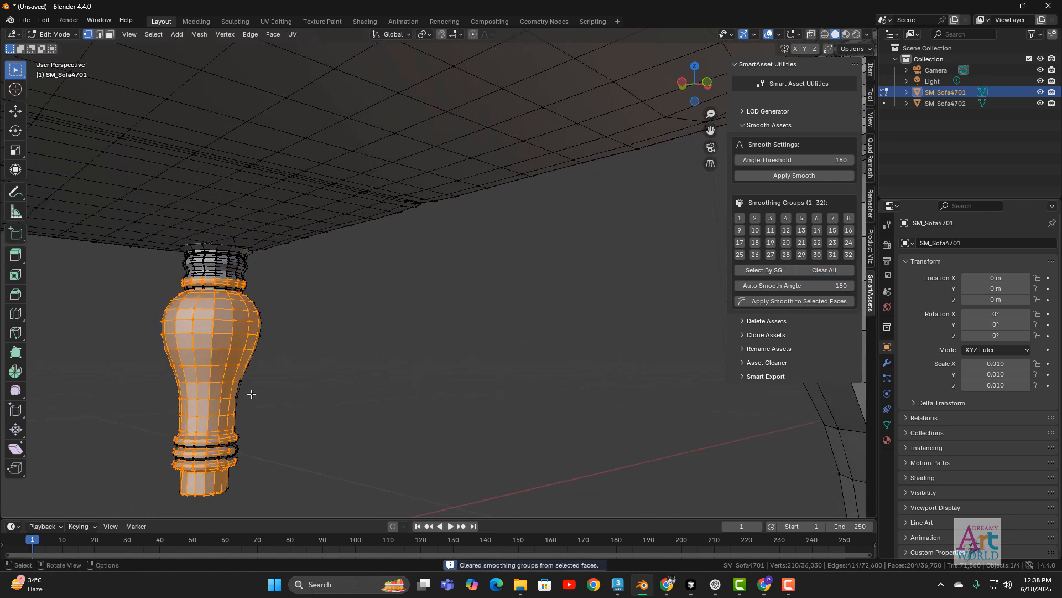
click(555, 360)
scroll(556, 361, down, 1)
scroll(614, 363, down, 10)
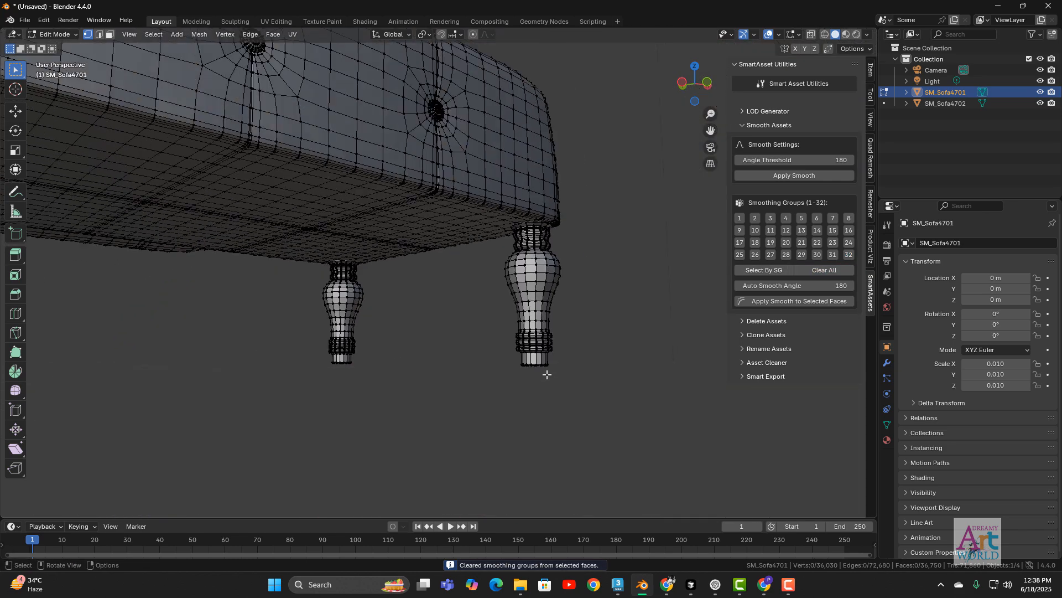
Box-select across the entire sofa body, apply smooth to the selected faces with an auto smooth angle of 180, and deselect everything.
click(765, 301)
scroll(541, 309, down, 2)
middle_drag(541, 308, 589, 373)
drag(128, 121, 629, 358)
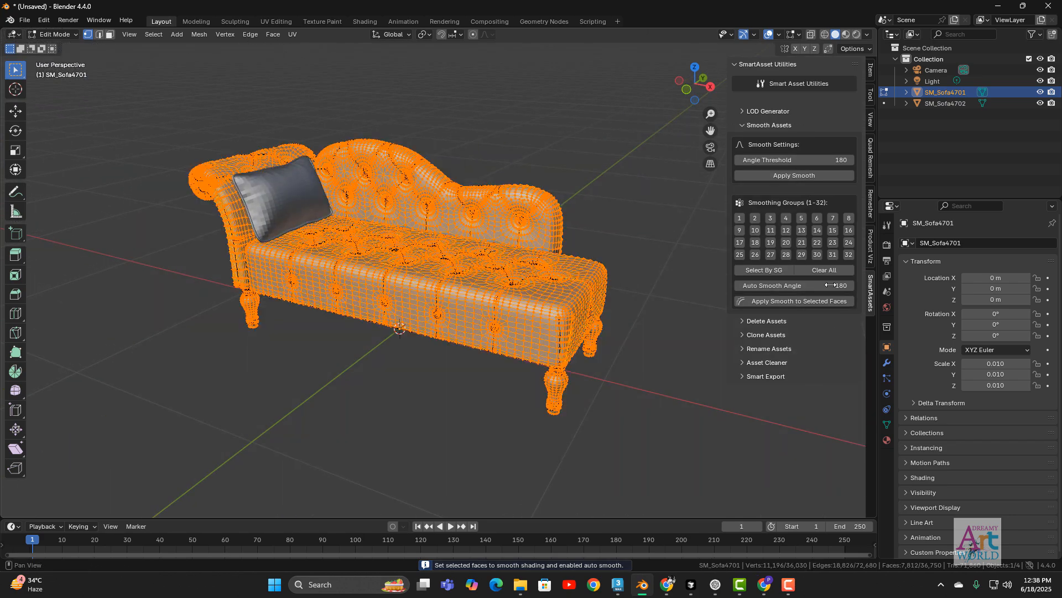
click(787, 301)
key(alt+a)
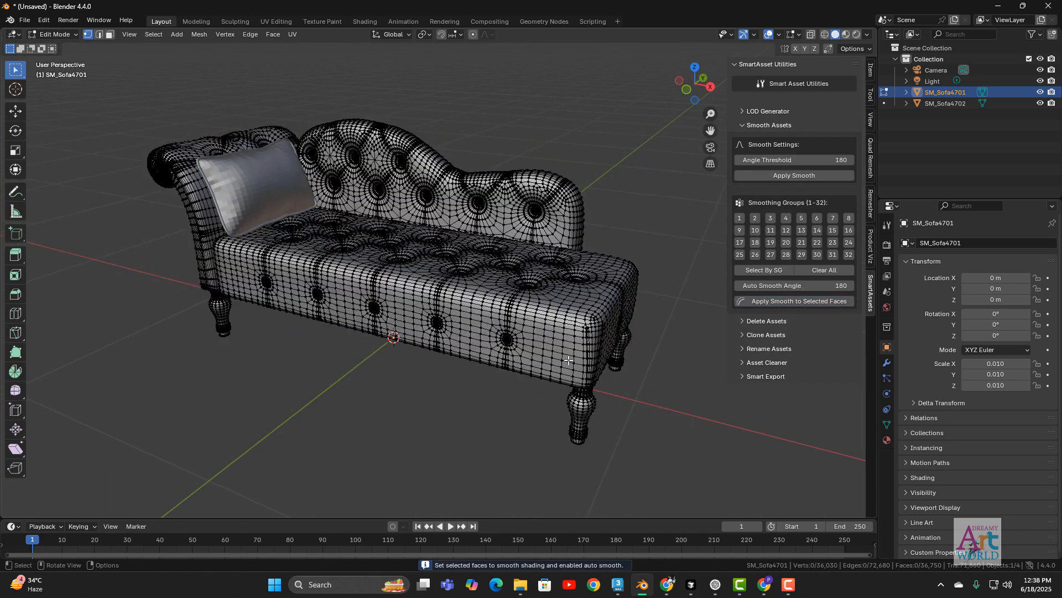
scroll(538, 325, up, 4)
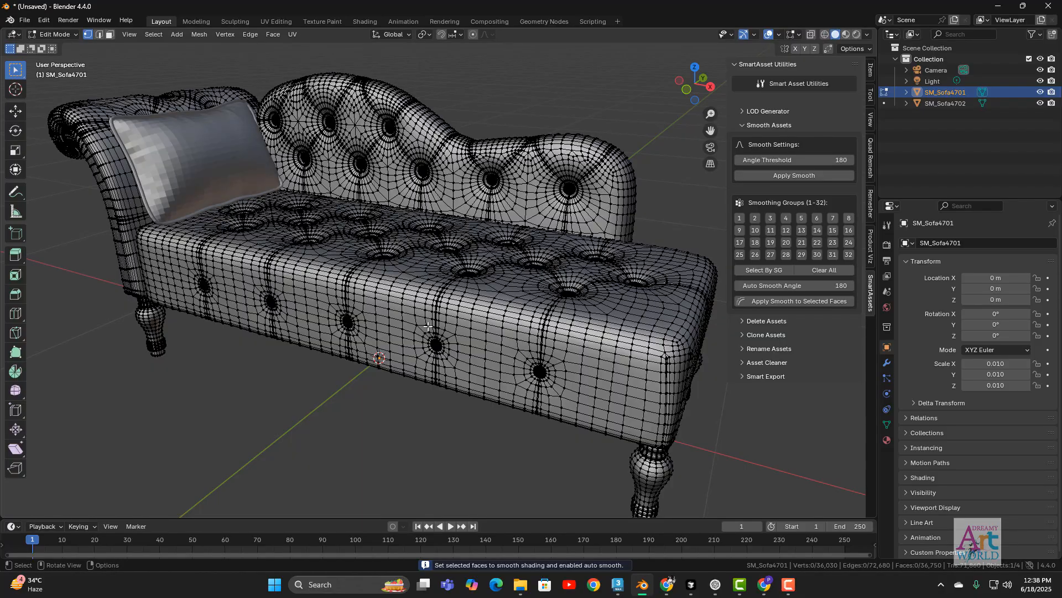
scroll(520, 342, up, 1)
middle_drag(563, 323, 626, 337)
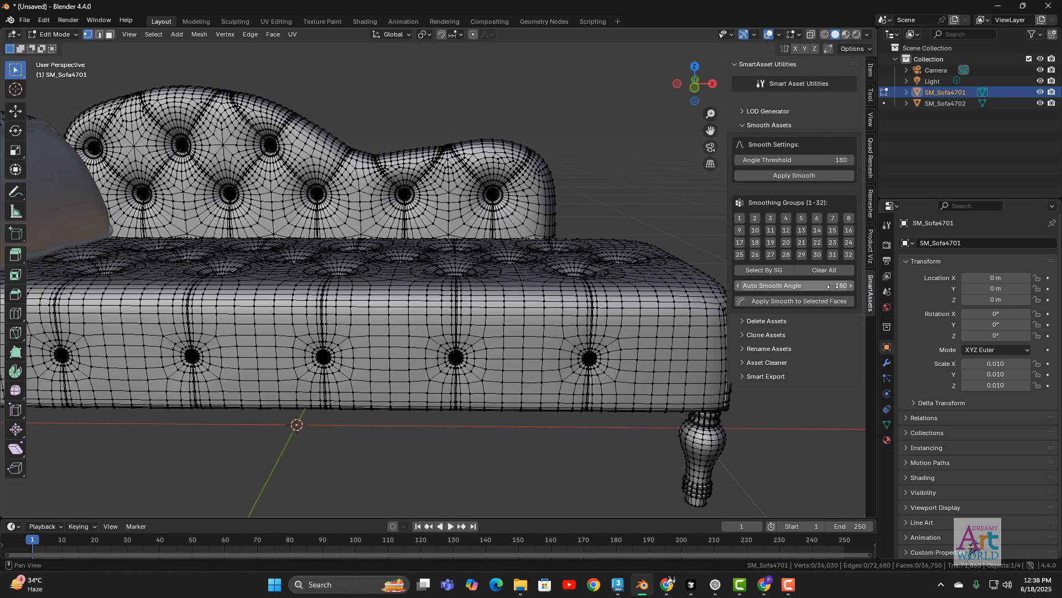
Set the auto smooth angle to 95 for the sofa body and undo the change.
shift+middle_drag(570, 391, 594, 393)
drag(819, 286, 771, 285)
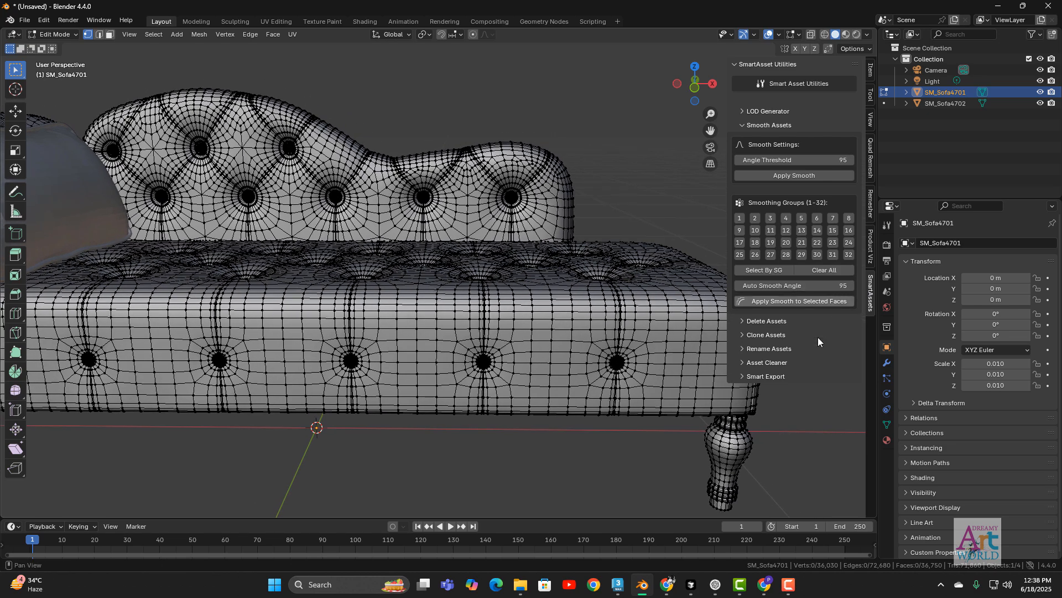
key(l)
key(ctrl+z)
key(ctrl+z)
key(ctrl+z)
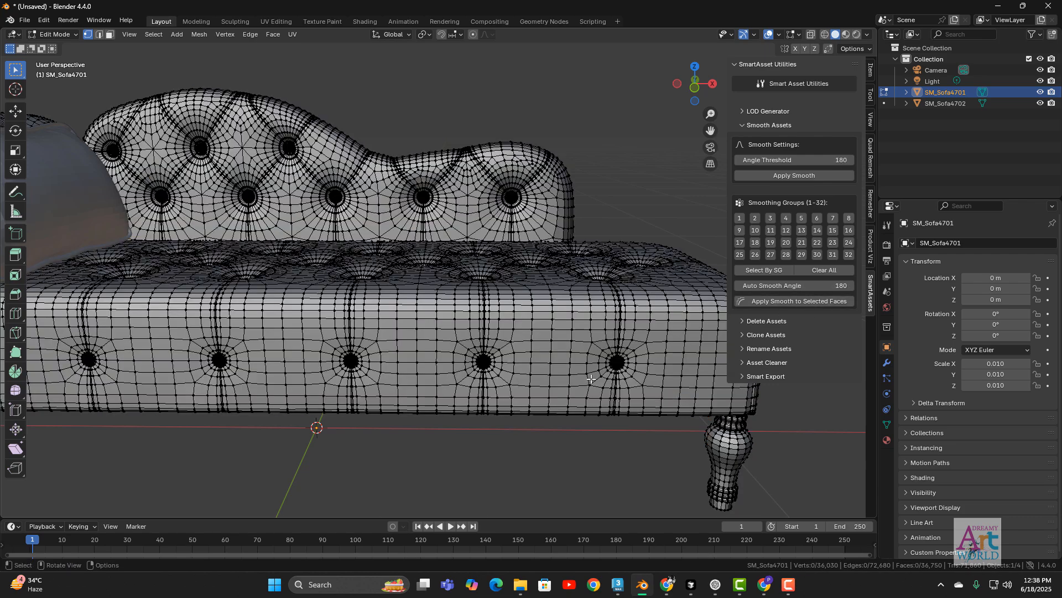
Apply smooth shading to the sofa body with an angle threshold of 180, return to Object Mode and deselect it.
middle_drag(591, 379, 615, 352)
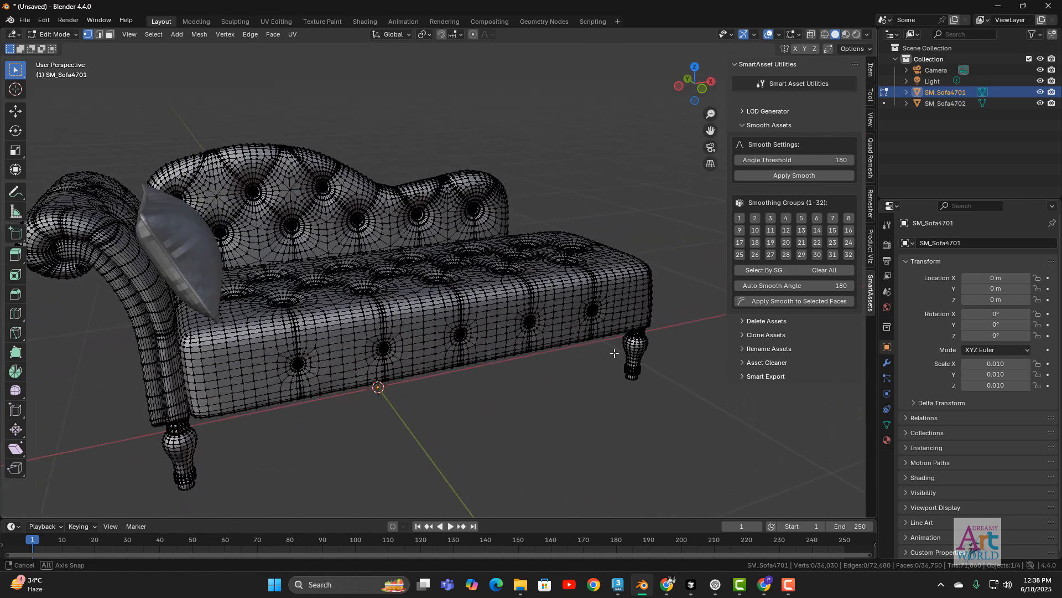
click(792, 176)
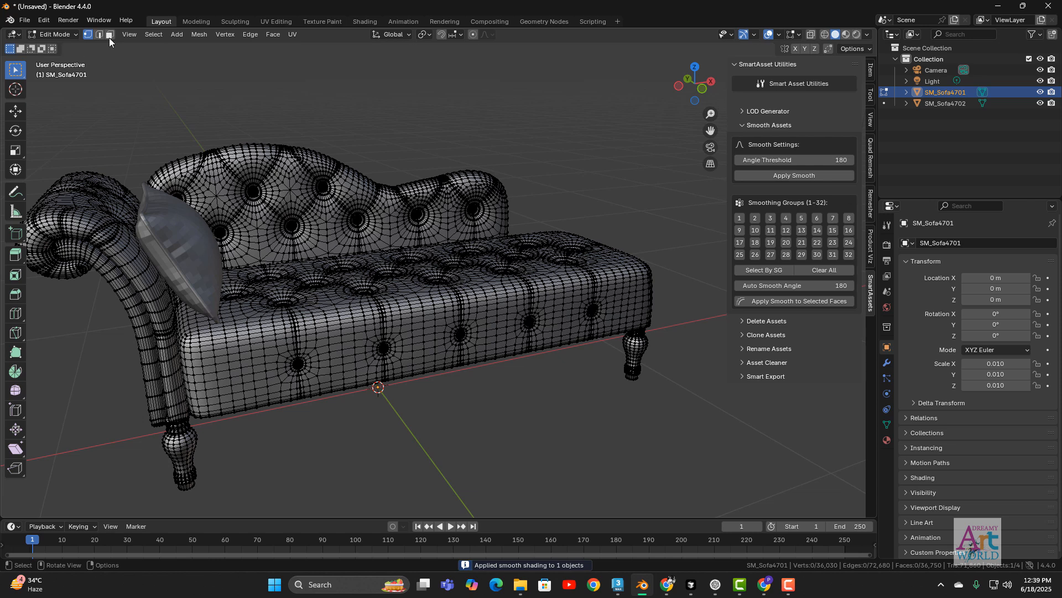
click(55, 34)
click(65, 49)
click(241, 78)
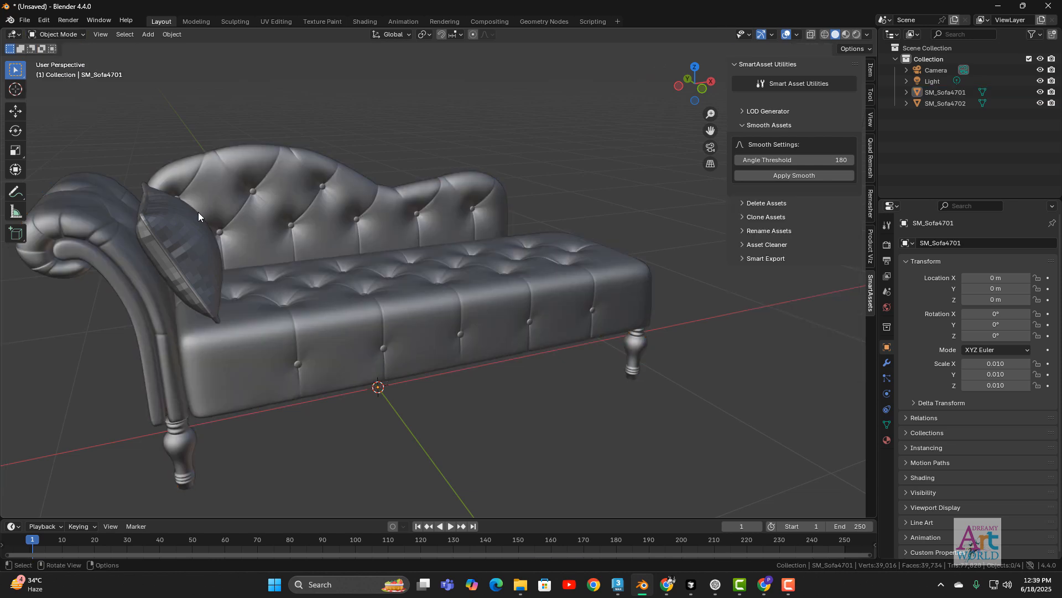
Select the sofa's pillow, apply smooth shading with an angle threshold of 180 and deselect it.
click(198, 211)
click(792, 175)
click(616, 416)
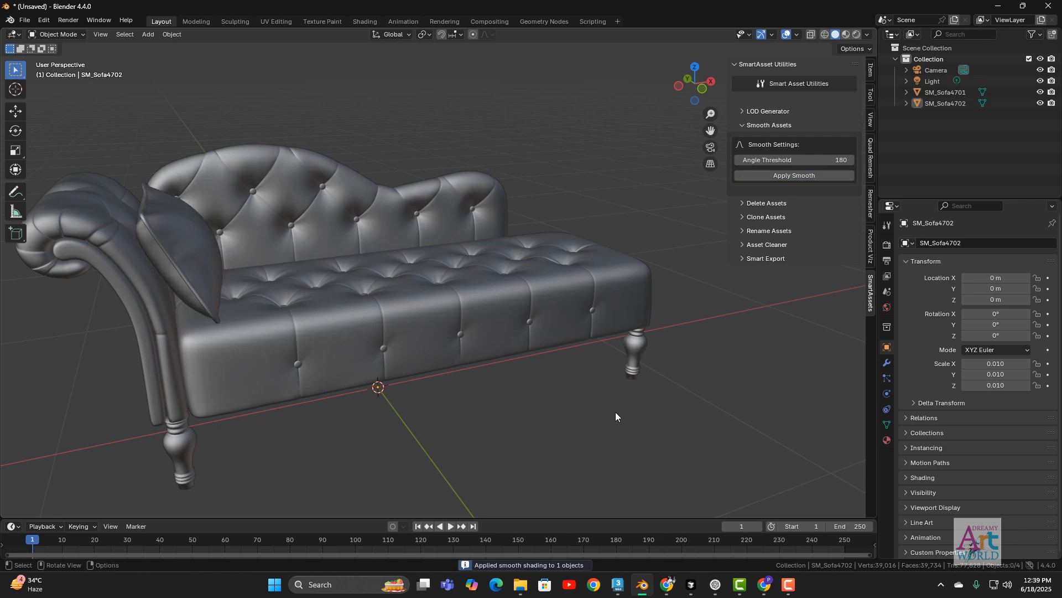
middle_drag(616, 412, 649, 433)
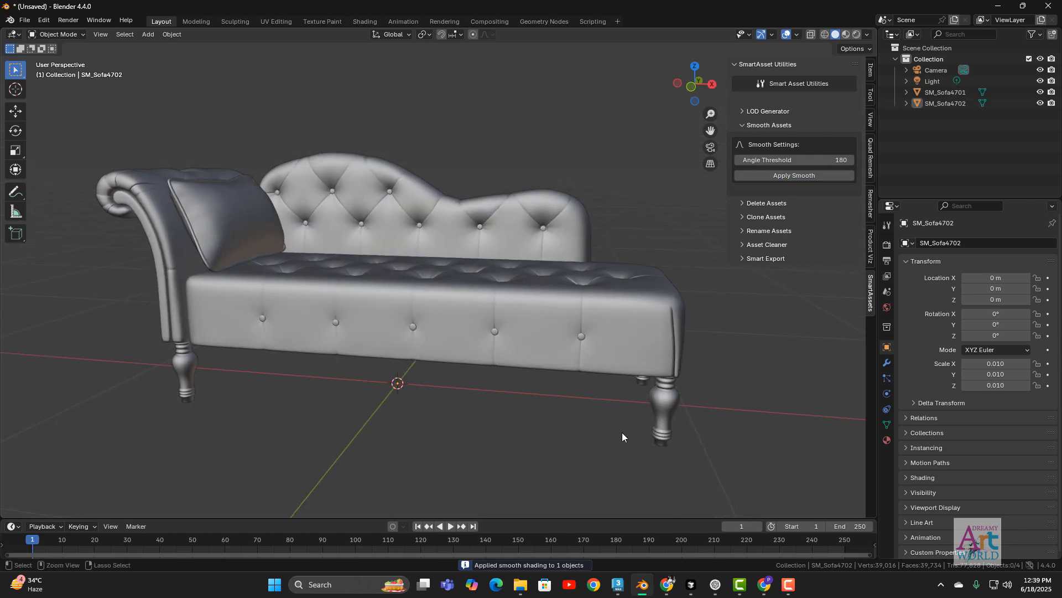
Undo the pillow's smoothing and go back to the selected sofa body.
key(ctrl+z)
key(ctrl+z)
key(ctrl+z)
key(ctrl+z)
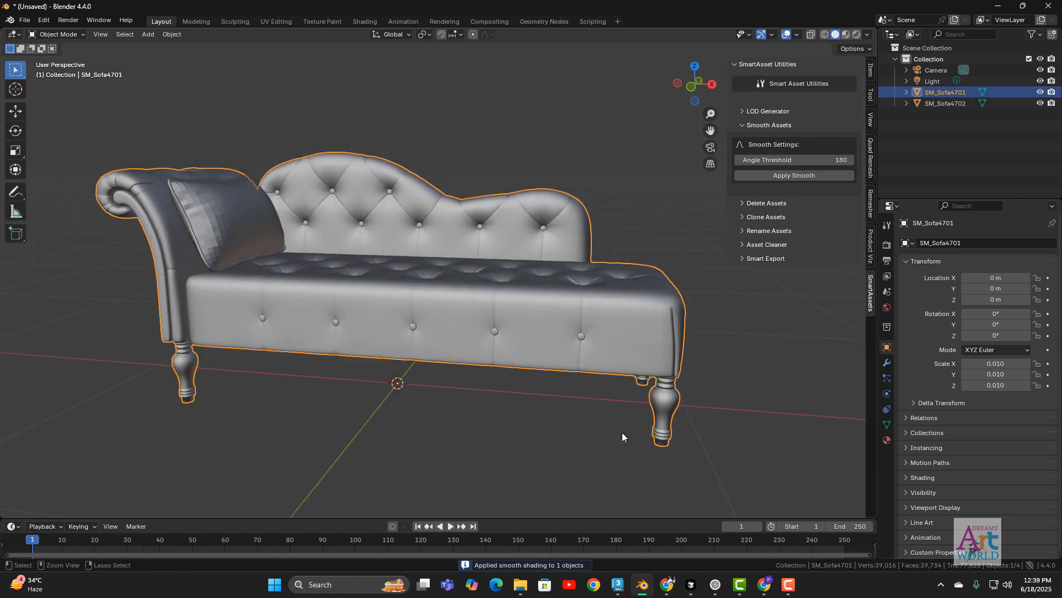
Apply smooth to the sofa body in Edit Mode with an angle threshold of 180 and return to Object Mode.
key(Tab)
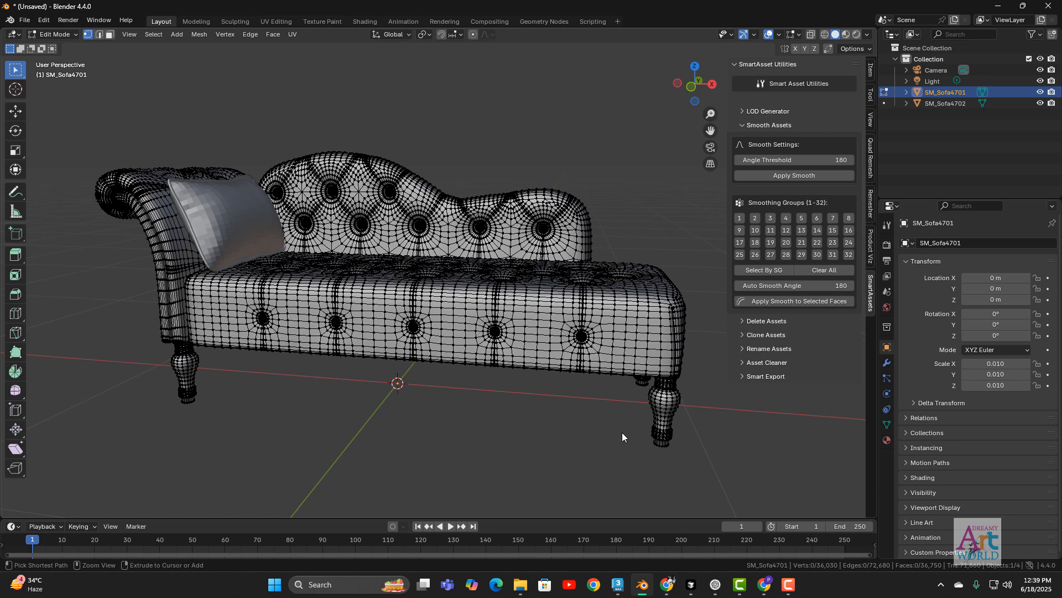
click(802, 174)
middle_drag(434, 357, 446, 363)
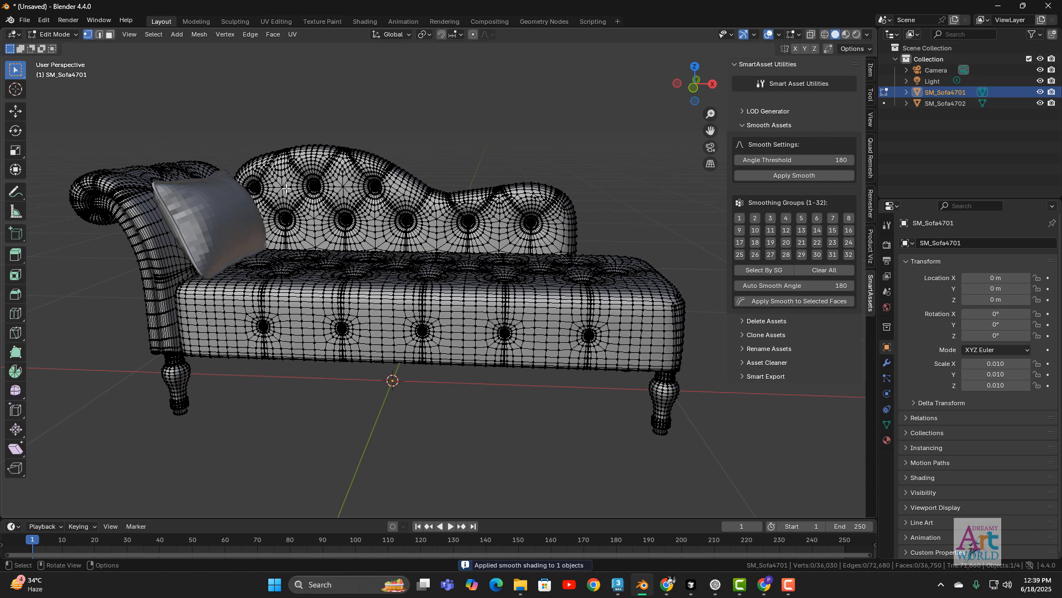
click(68, 35)
click(65, 45)
click(251, 181)
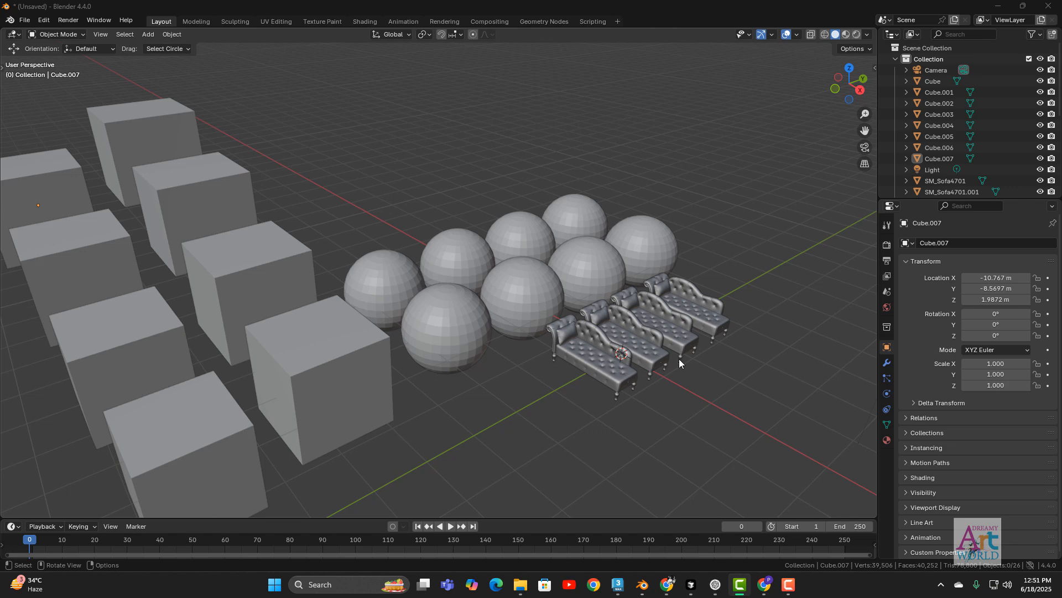
Show the SmartAsset Delete Assets settings and search for objects whose names contain "Cube".
scroll(678, 359, up, 5)
scroll(426, 334, down, 3)
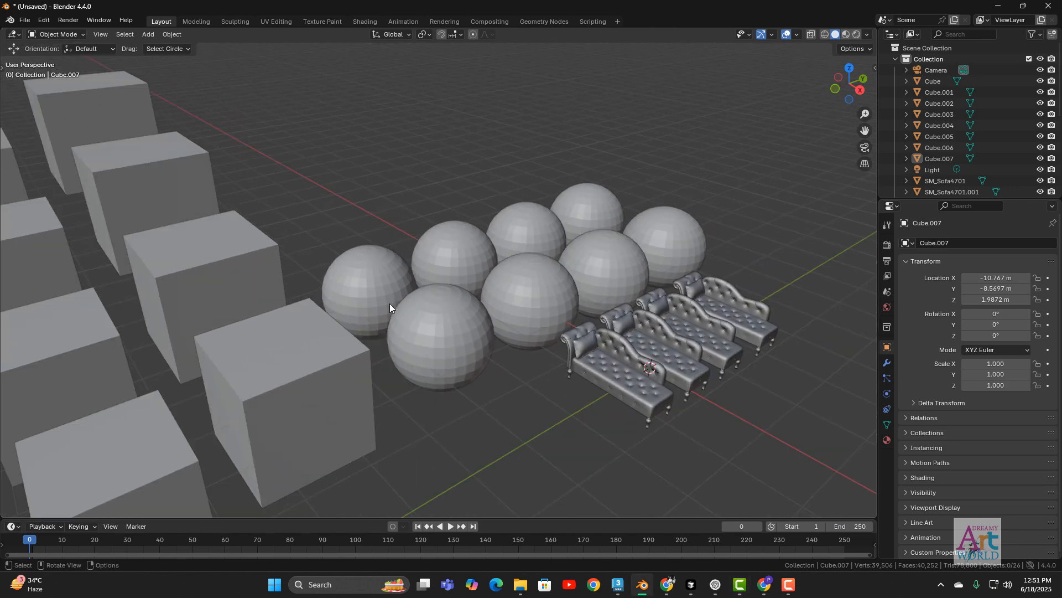
middle_drag(818, 244, 790, 252)
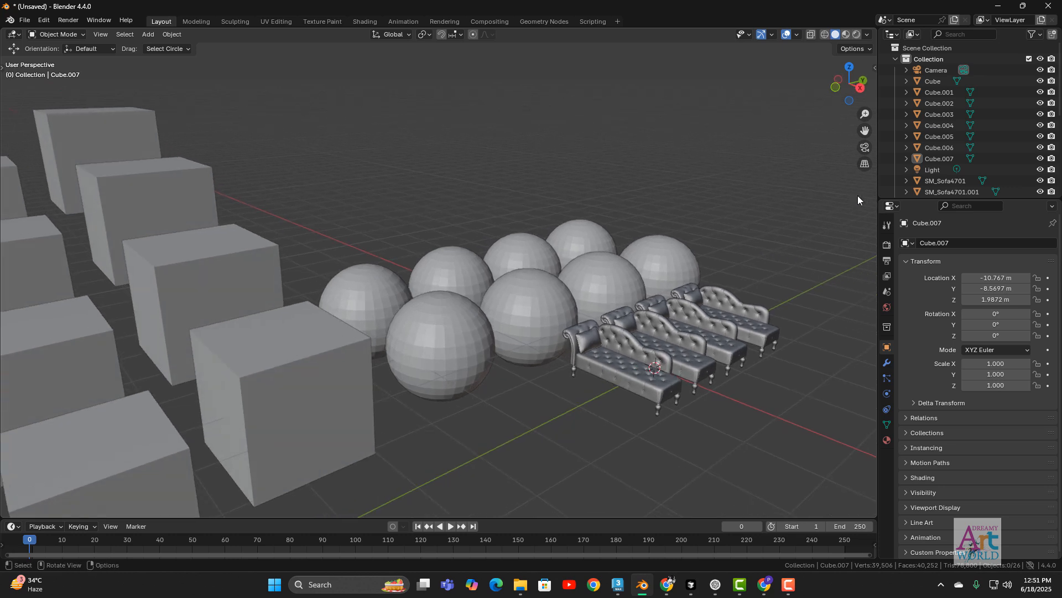
key(n)
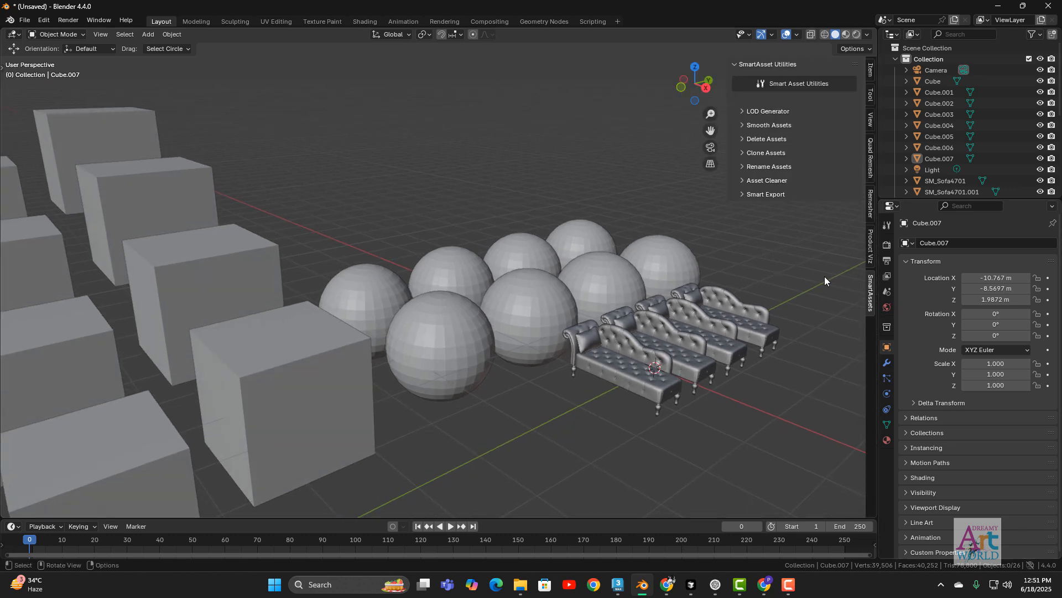
click(765, 139)
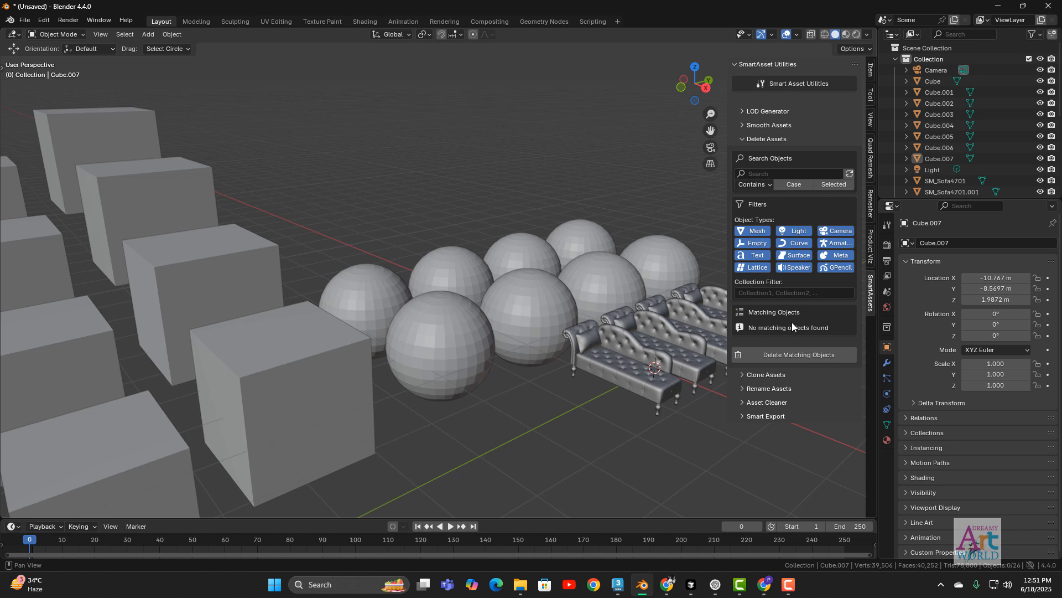
click(766, 174)
key(Return)
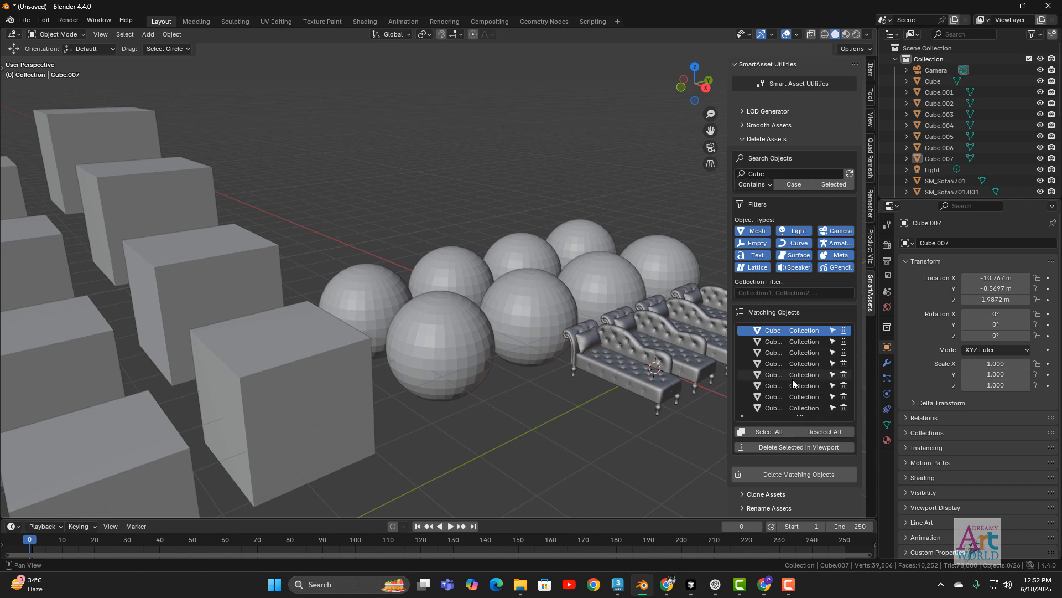
Toggle the Mesh object type filter off and back on, and start deleting all matching cubes but cancel the confirmation.
click(850, 172)
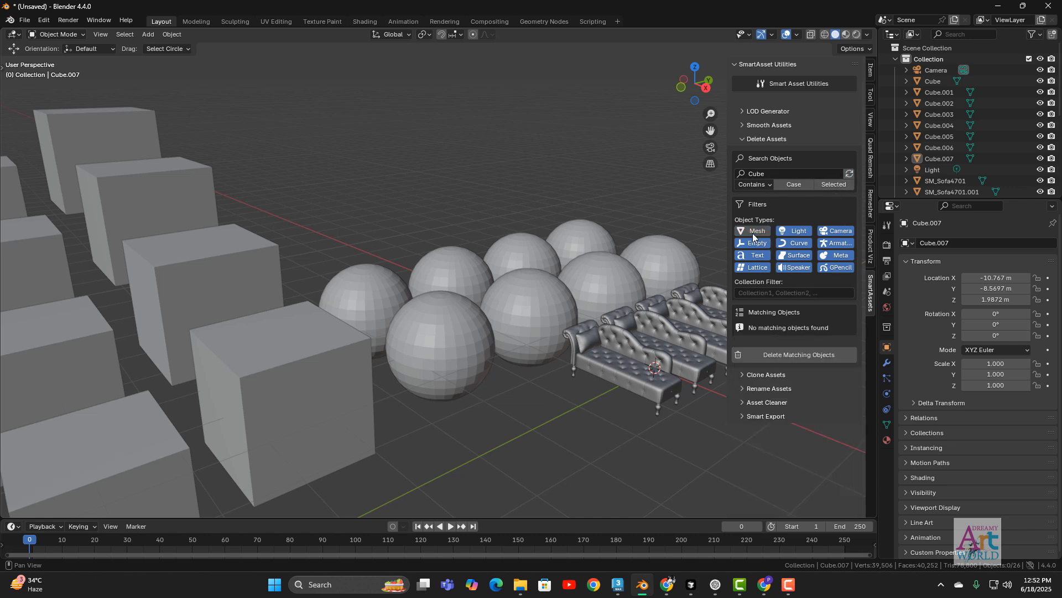
click(852, 173)
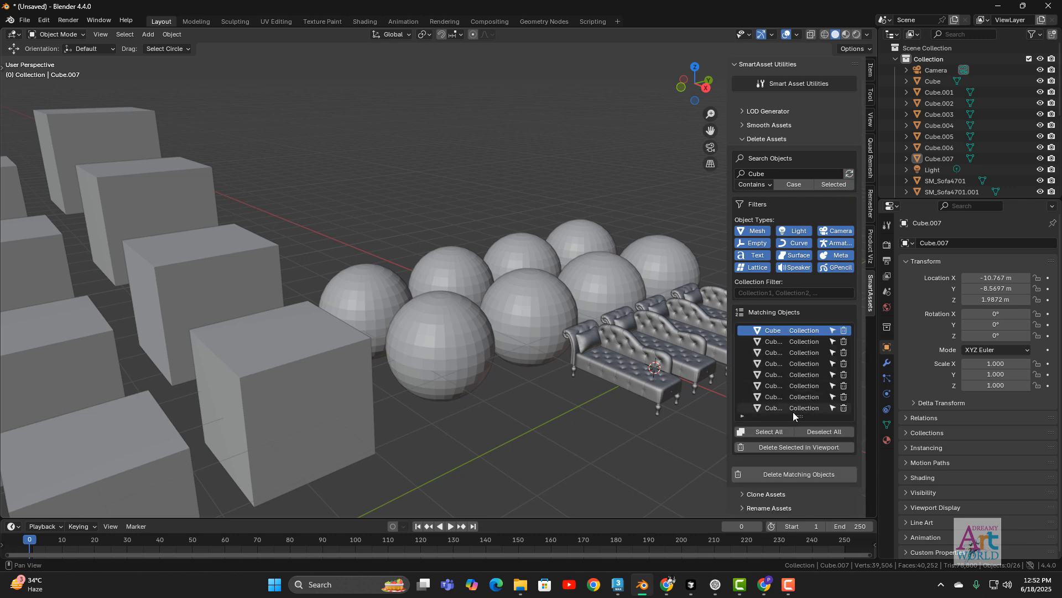
scroll(586, 407, down, 3)
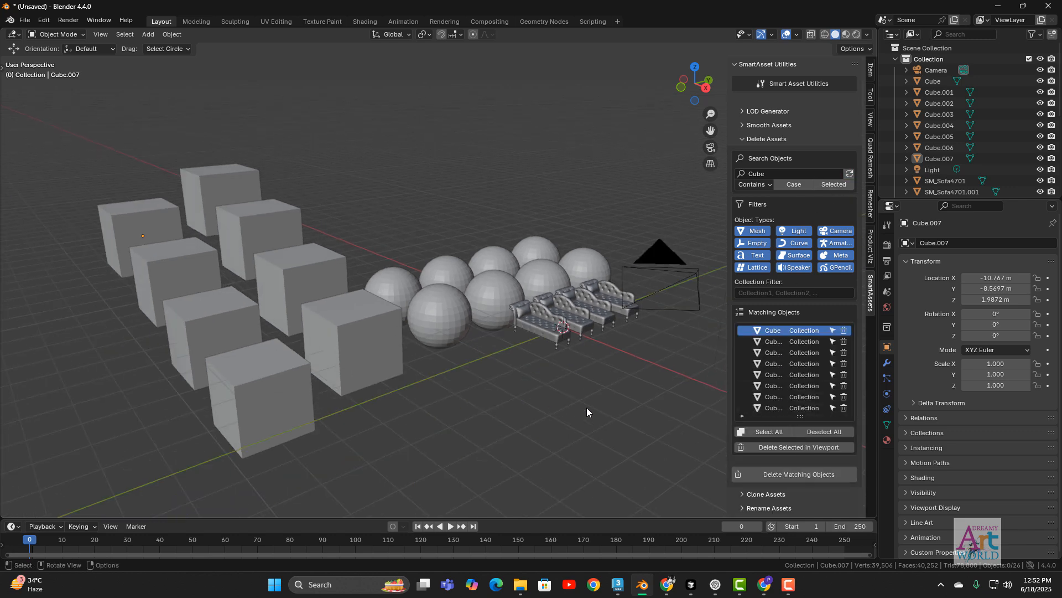
click(799, 476)
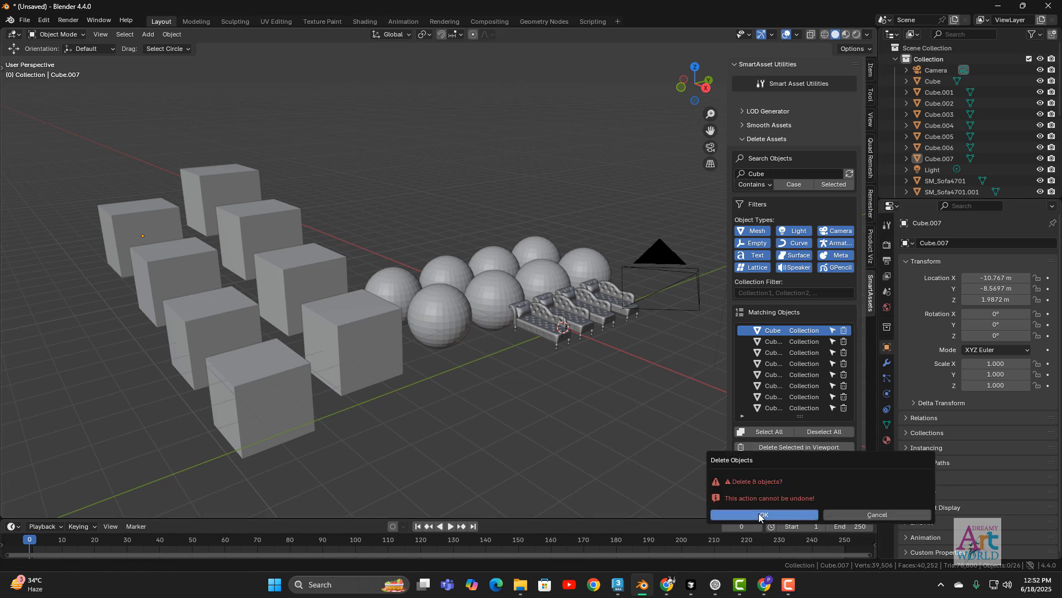
click(875, 515)
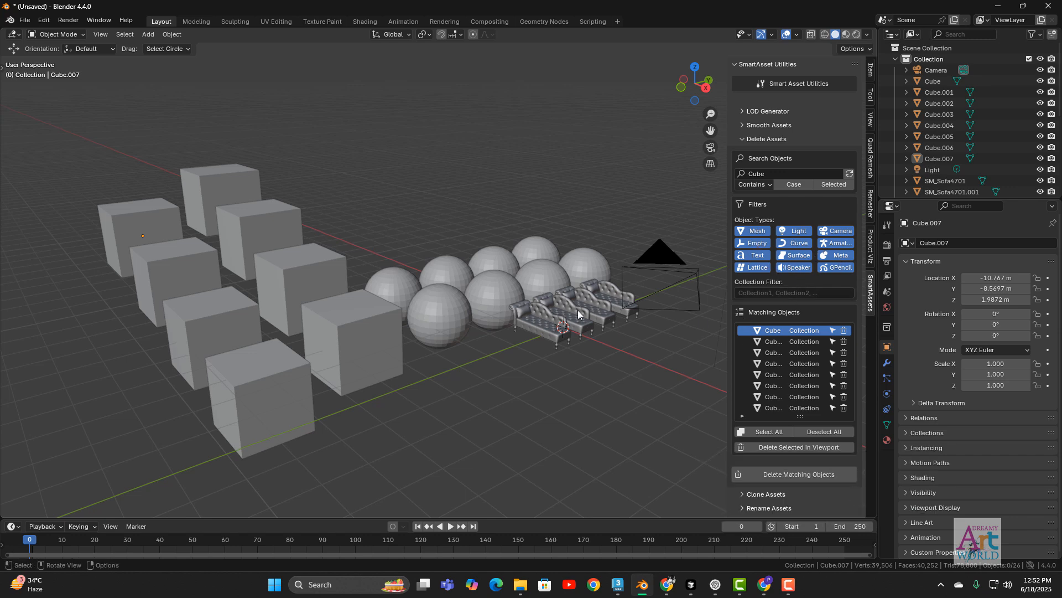
Select Cube.002, Cube.003 and Cube.004 in turn from the matching objects, and delete Cube.004 and Cube.002 individually.
scroll(622, 348, up, 1)
middle_drag(622, 349, 607, 346)
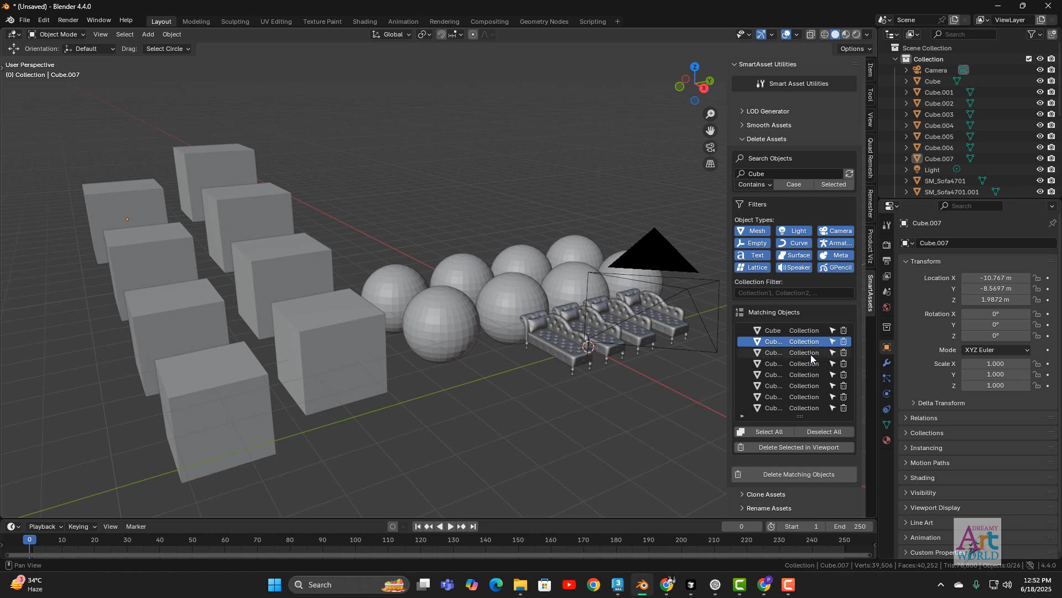
click(832, 353)
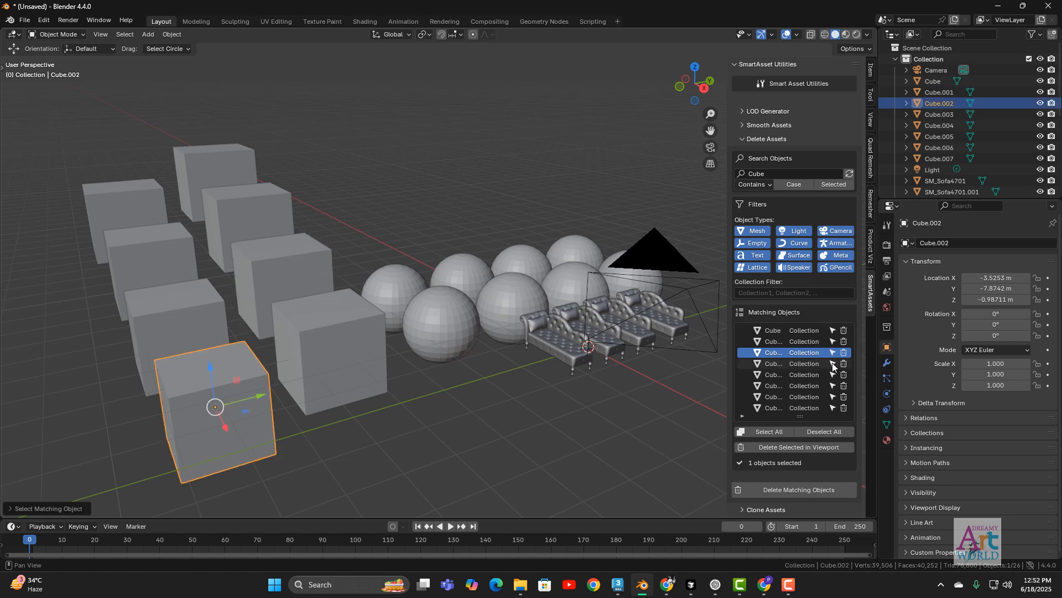
click(833, 363)
click(832, 375)
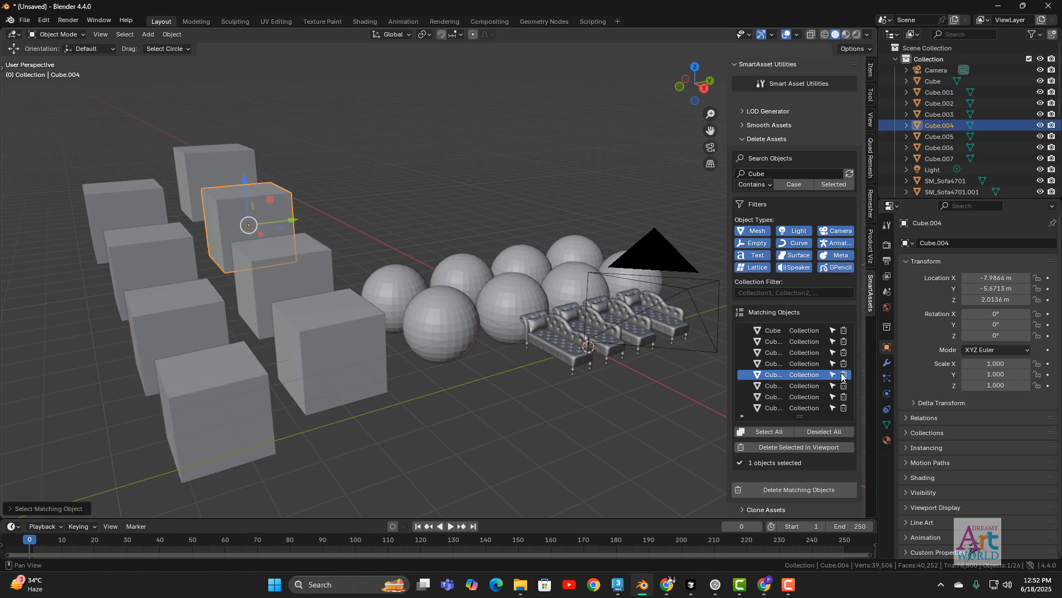
click(844, 375)
click(844, 353)
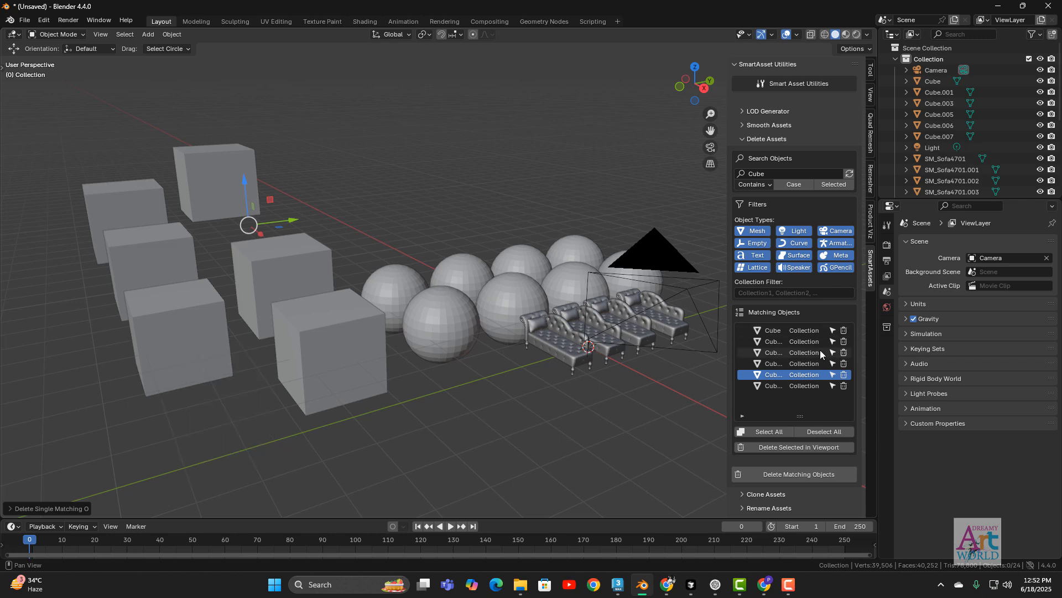
Select Cube.003 from the matches, select all matching cubes and deselect them all again.
click(833, 352)
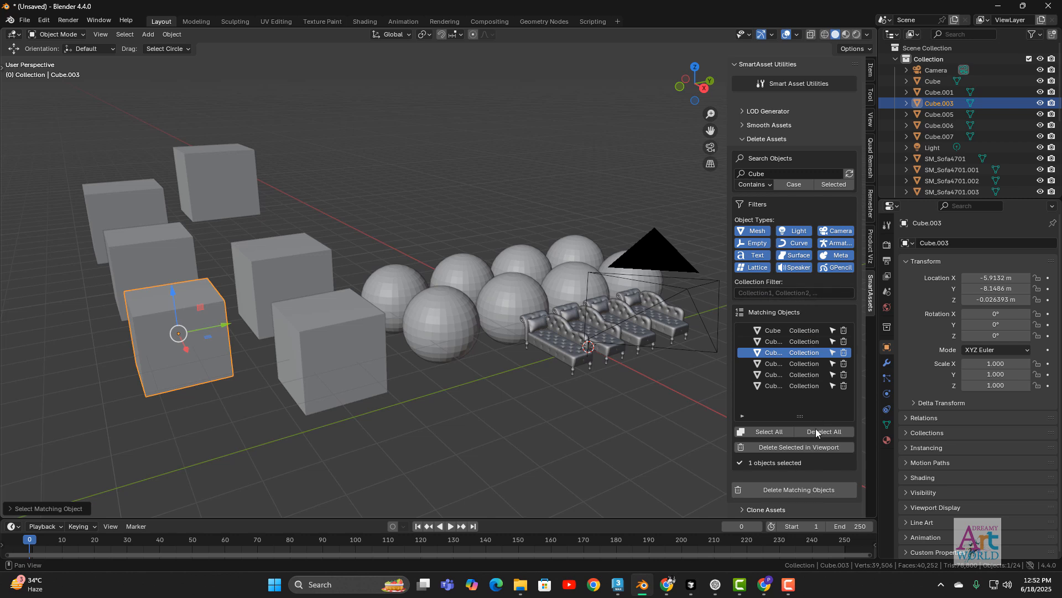
click(779, 430)
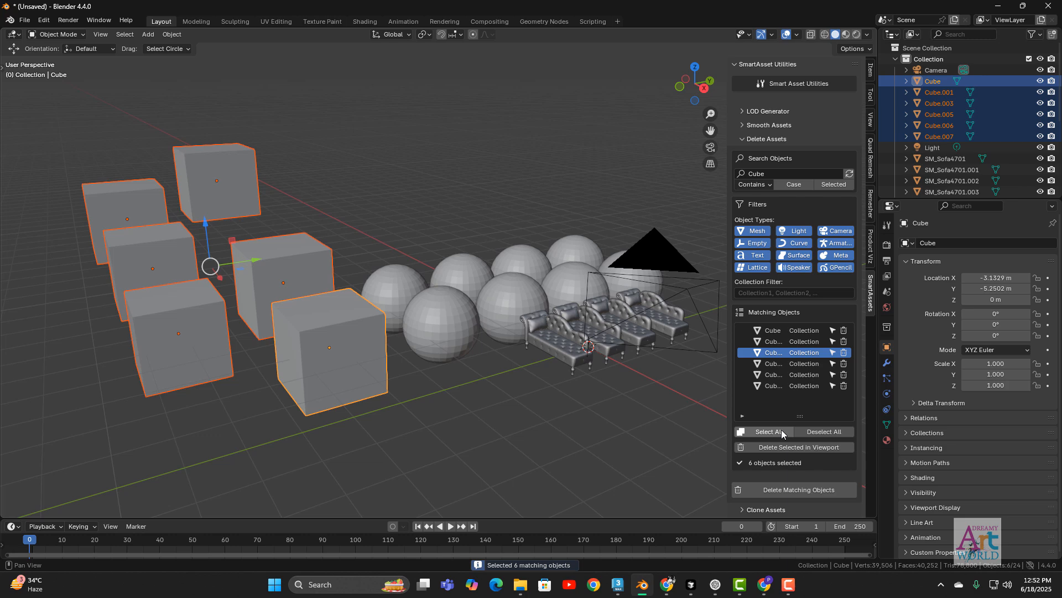
click(819, 429)
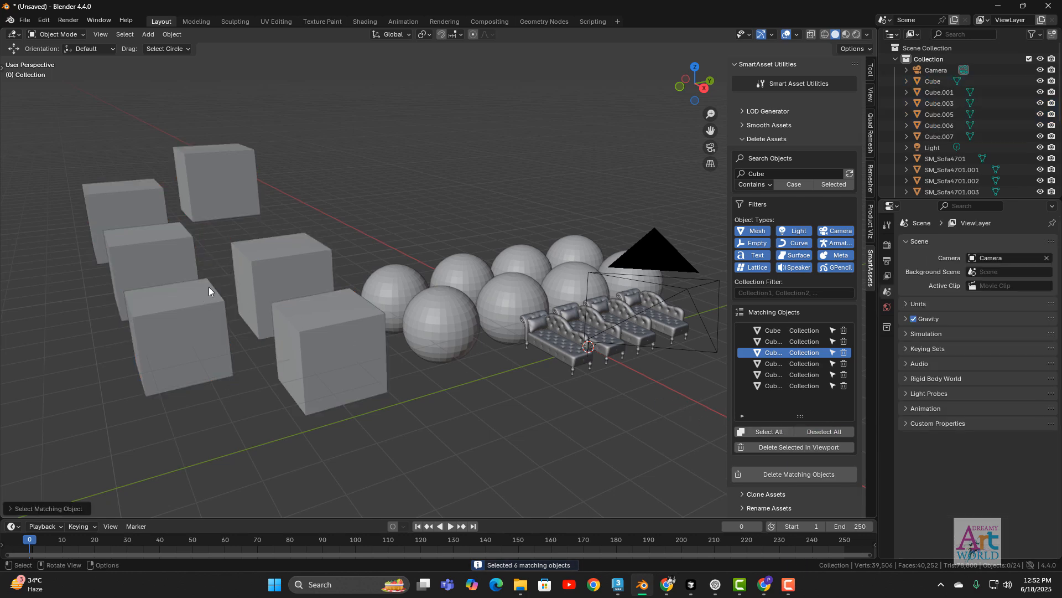
Delete all remaining objects matching "Cube" and confirm the deletion.
click(791, 474)
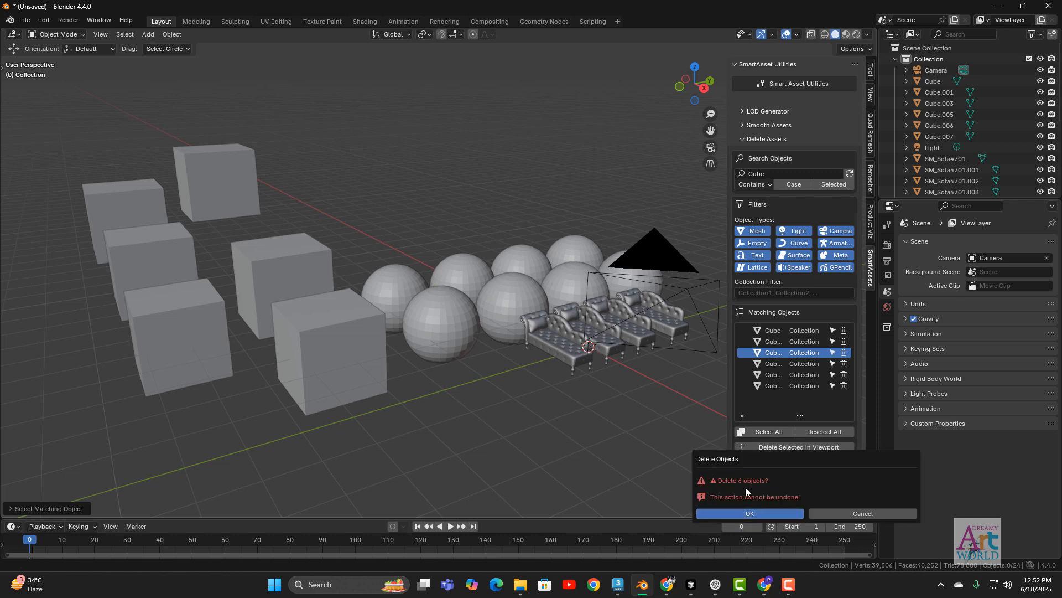
click(758, 513)
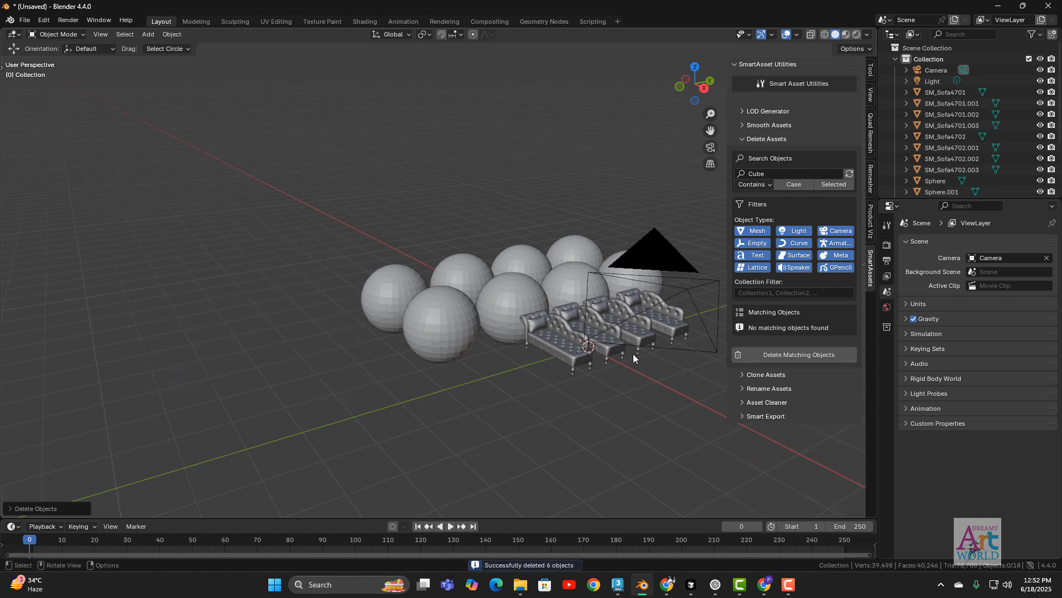
scroll(633, 354, up, 5)
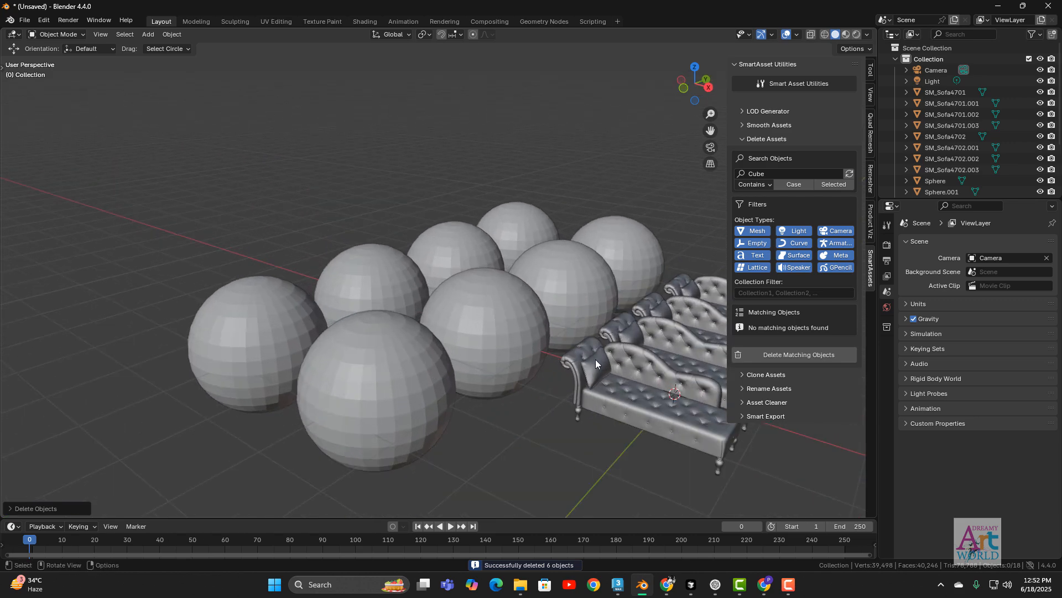
scroll(647, 374, up, 3)
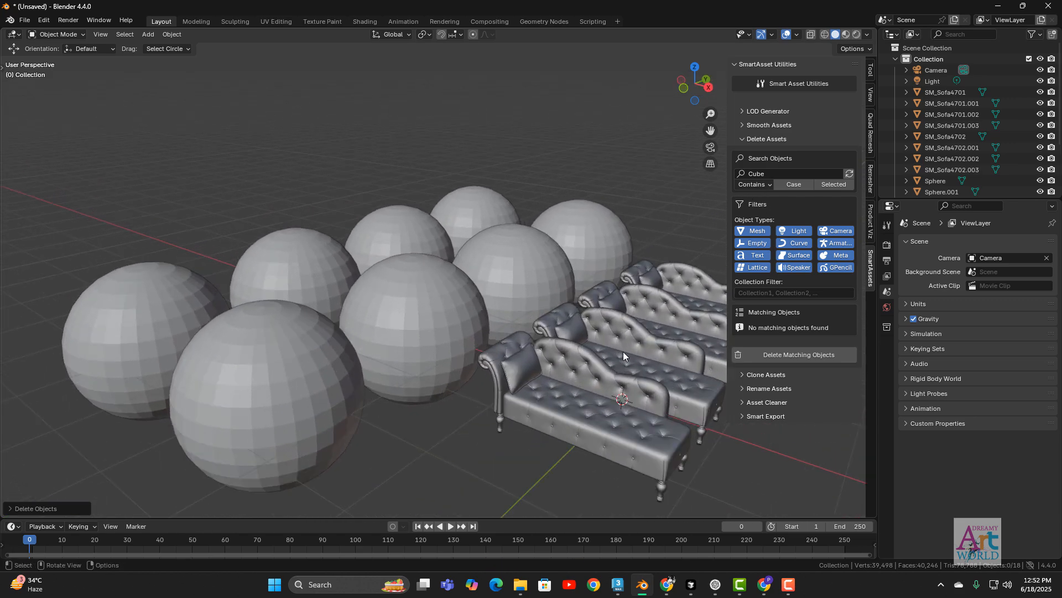
scroll(623, 351, up, 2)
click(574, 411)
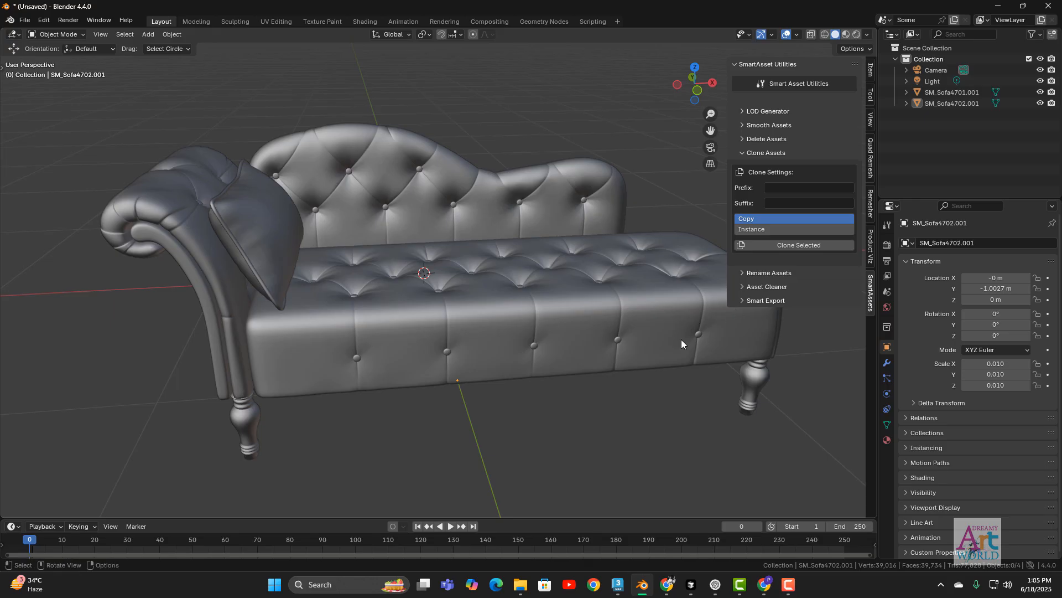
middle_drag(682, 340, 681, 343)
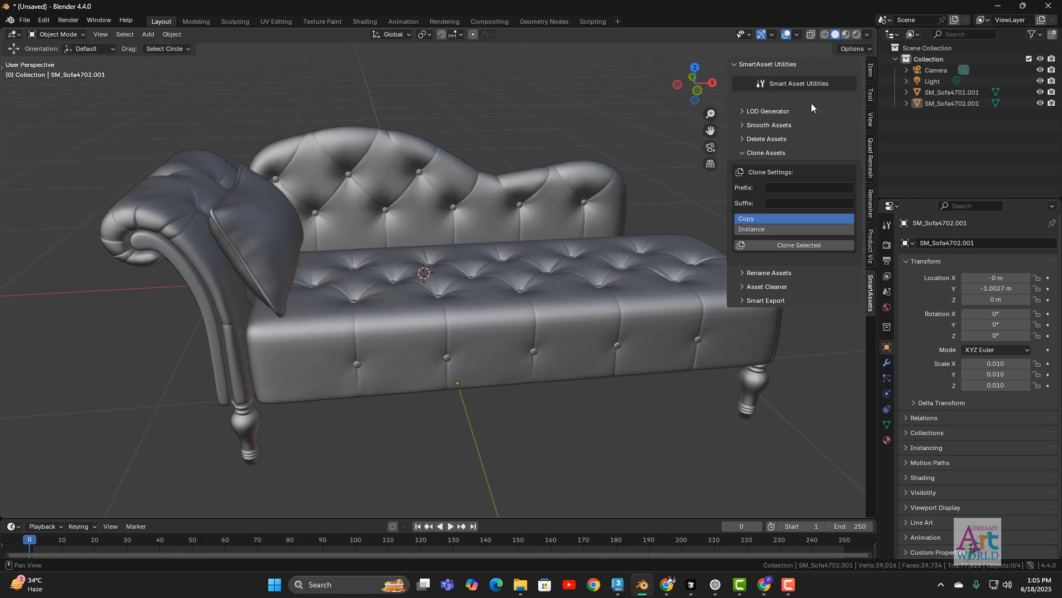
click(777, 153)
click(777, 153)
middle_drag(659, 371, 635, 342)
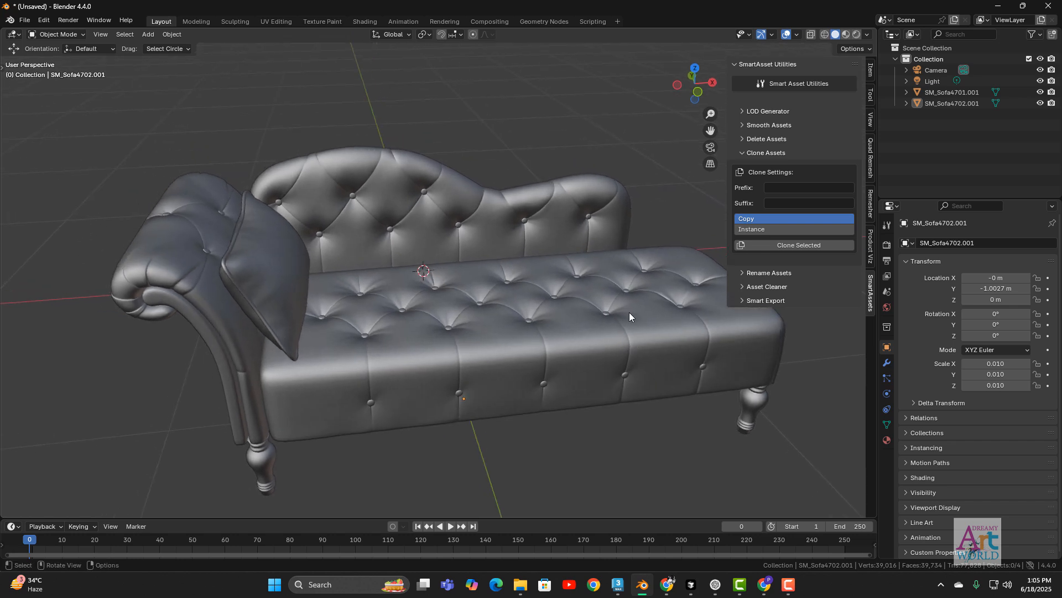
Select both the sofa body SM_Sofa4701.001 and the pillow SM_Sofa4702.001, with the sofa body as the active object.
click(351, 375)
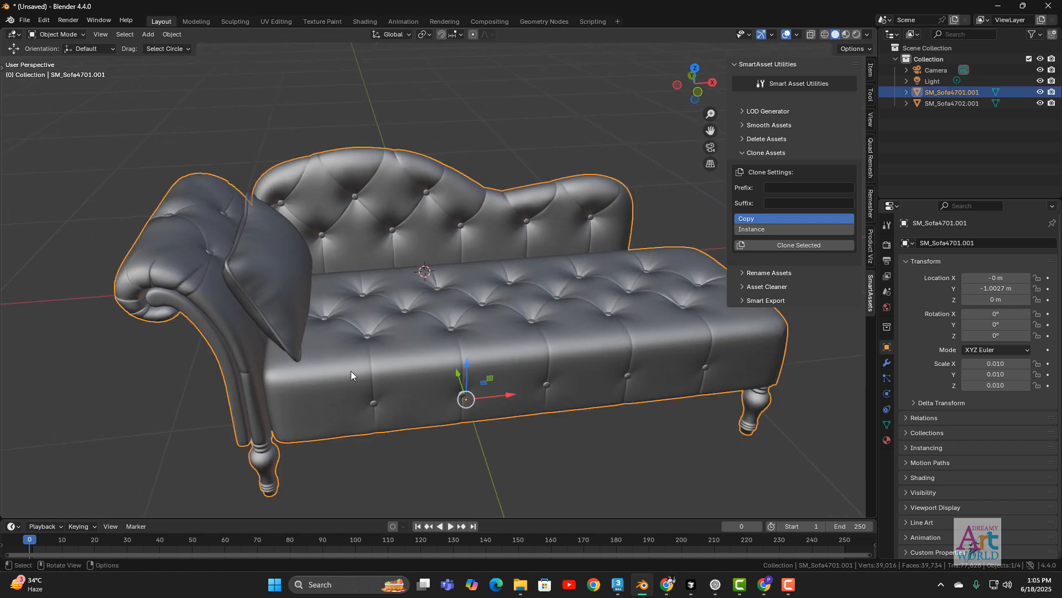
shift+click(273, 264)
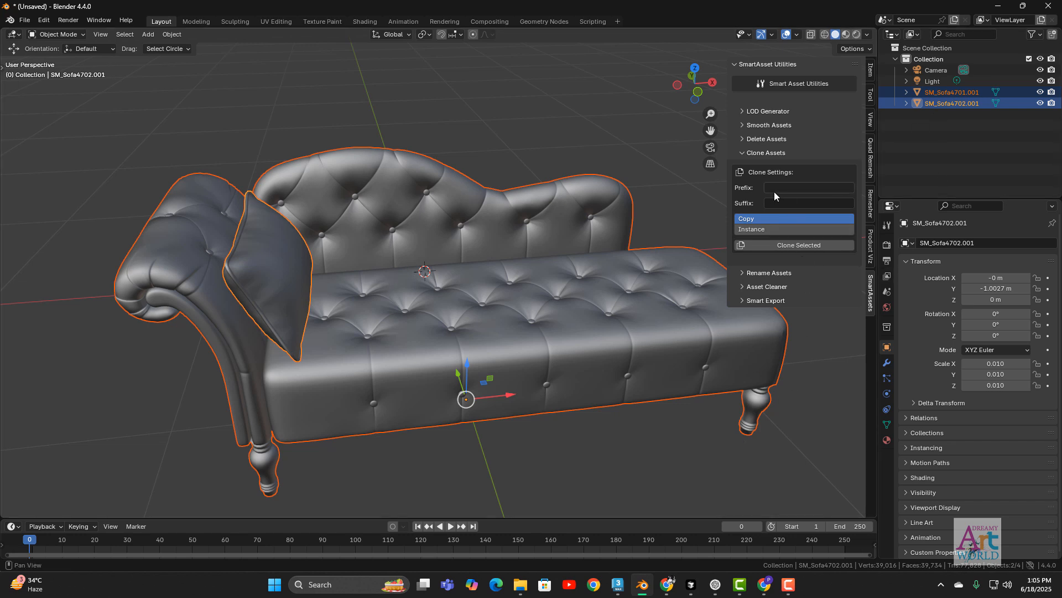
click(942, 94)
shift+click(944, 102)
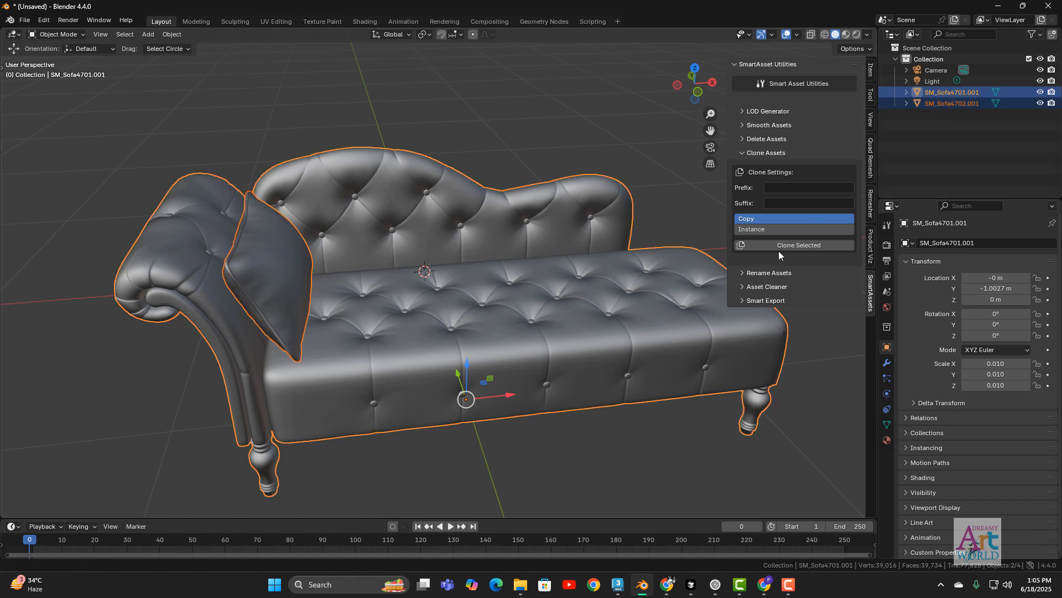
Set the clone prefix to Abc_ and the clone suffix to _Xyz.
click(790, 187)
text(Abc_)
key(Return)
click(791, 204)
text(_Xyz)
key(Return)
Try the Instance clone type, return to Copy, and clone the selected sofa and pillow.
click(792, 230)
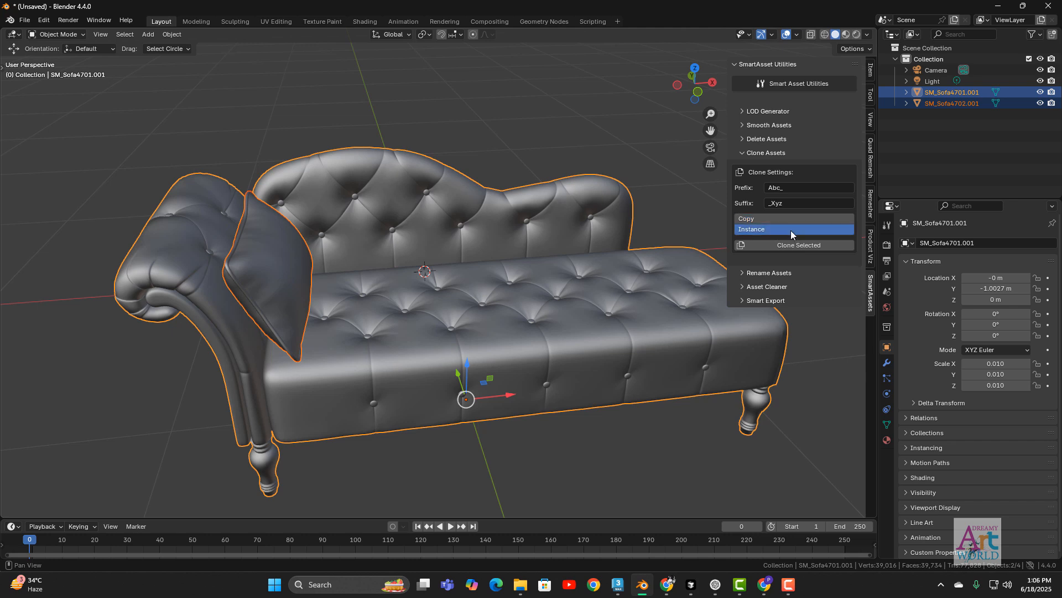
click(802, 217)
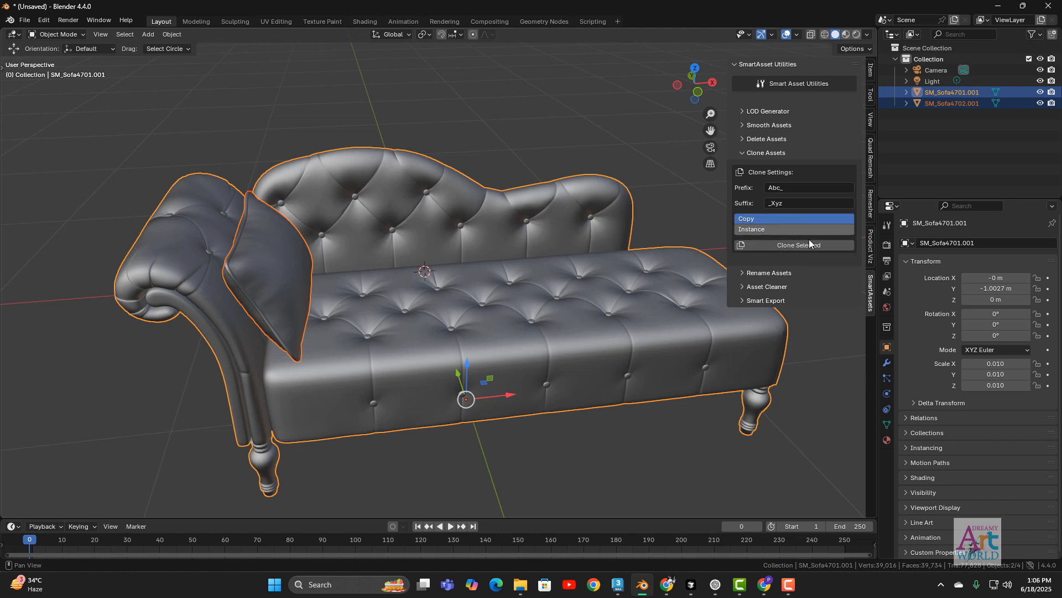
middle_drag(667, 320, 785, 273)
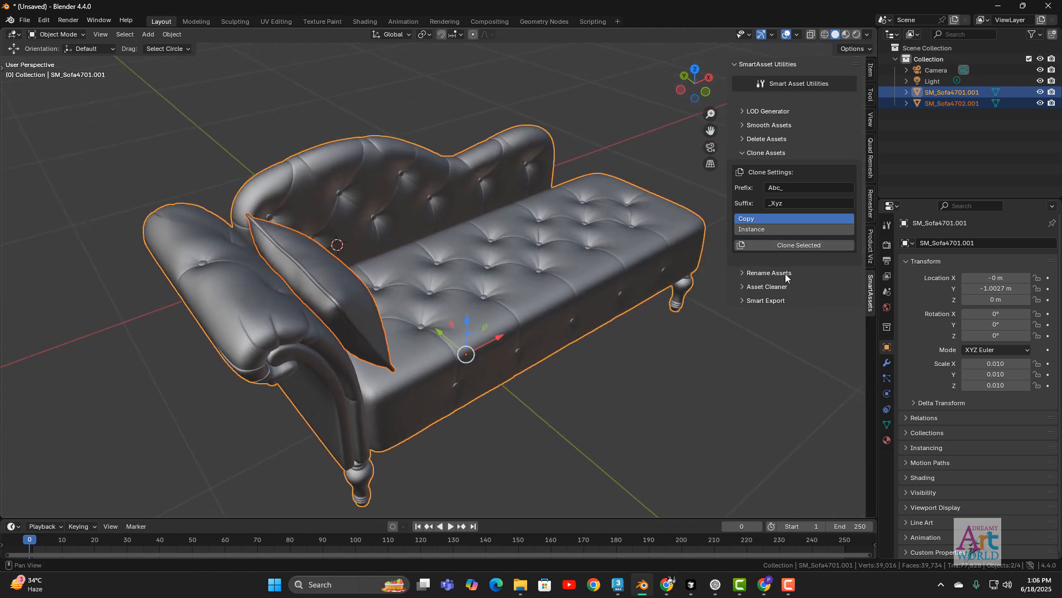
click(792, 244)
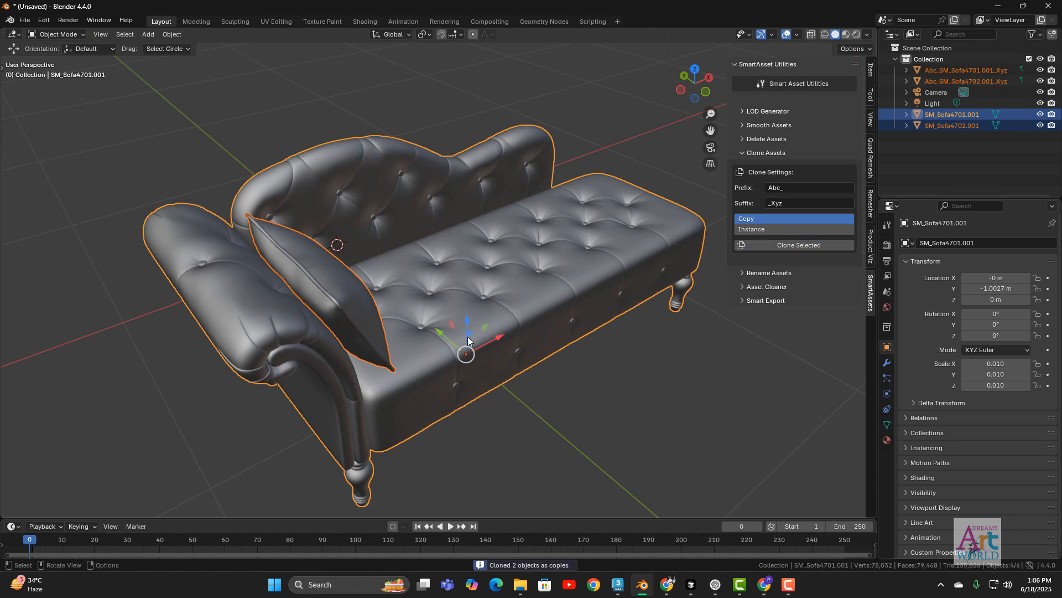
Select both cloned Abc_ objects and move them along the Y axis away from the original sofa.
click(978, 81)
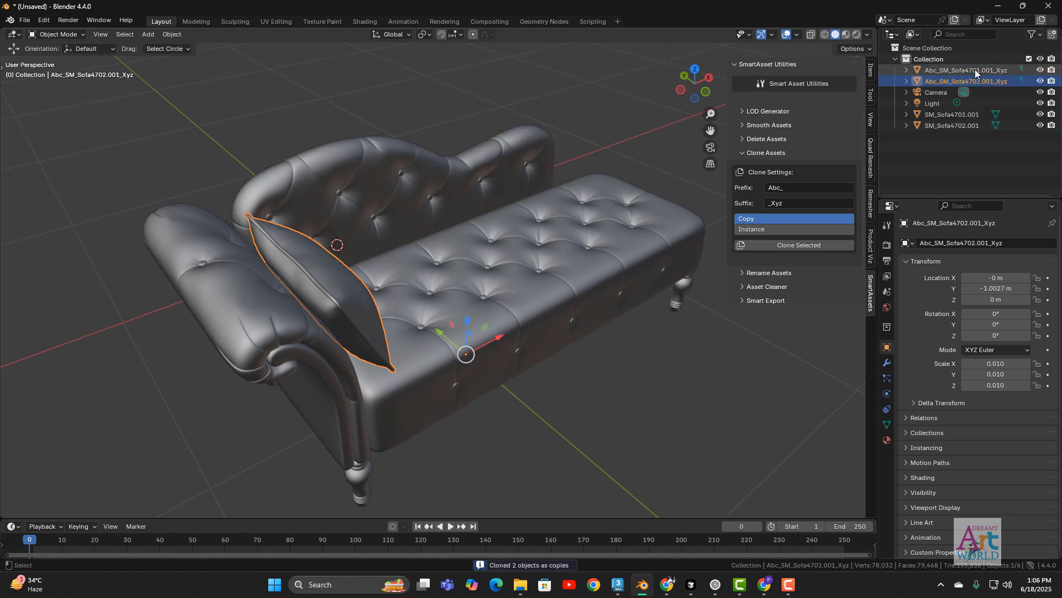
ctrl+click(975, 70)
drag(446, 337, 239, 161)
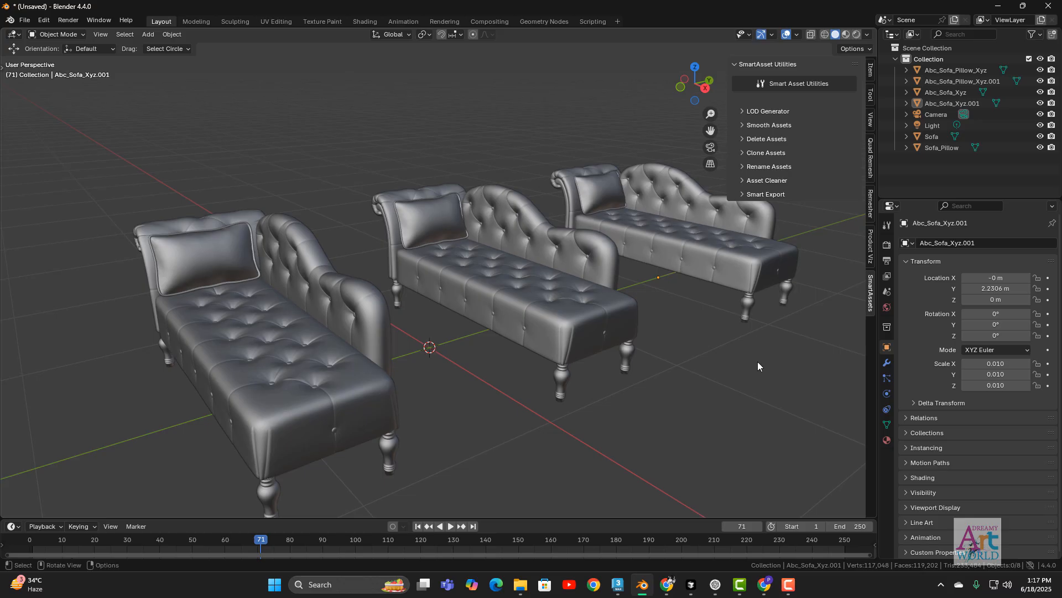
Select the four cloned objects Abc_Sofa_Pillow_Xyz, Abc_Sofa_Pillow_Xyz.001, Abc_Sofa_Xyz and Abc_Sofa_Xyz.001.
middle_drag(758, 360, 681, 348)
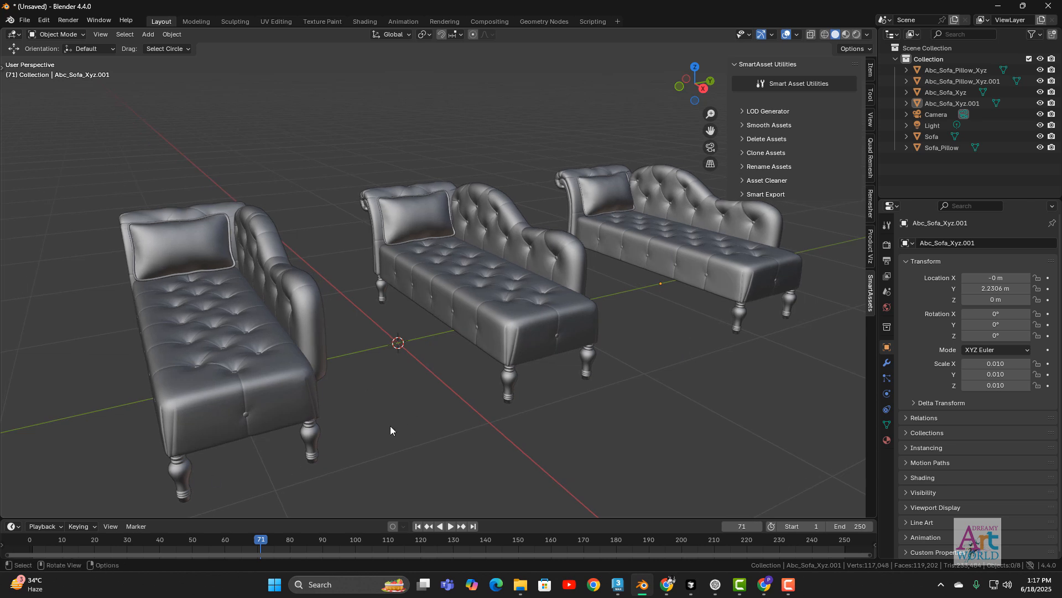
click(209, 357)
click(955, 70)
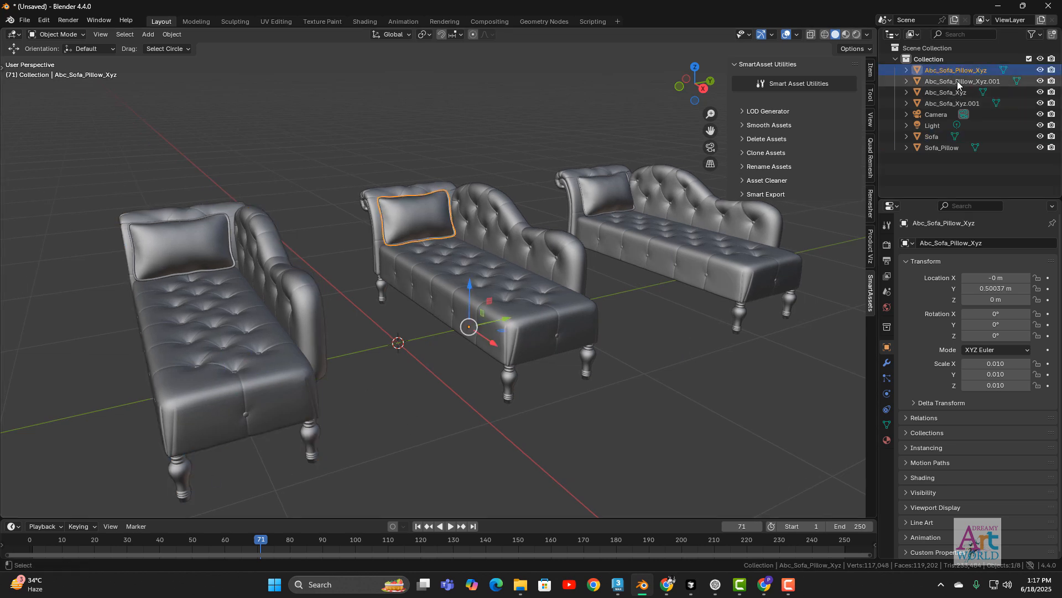
ctrl+click(957, 81)
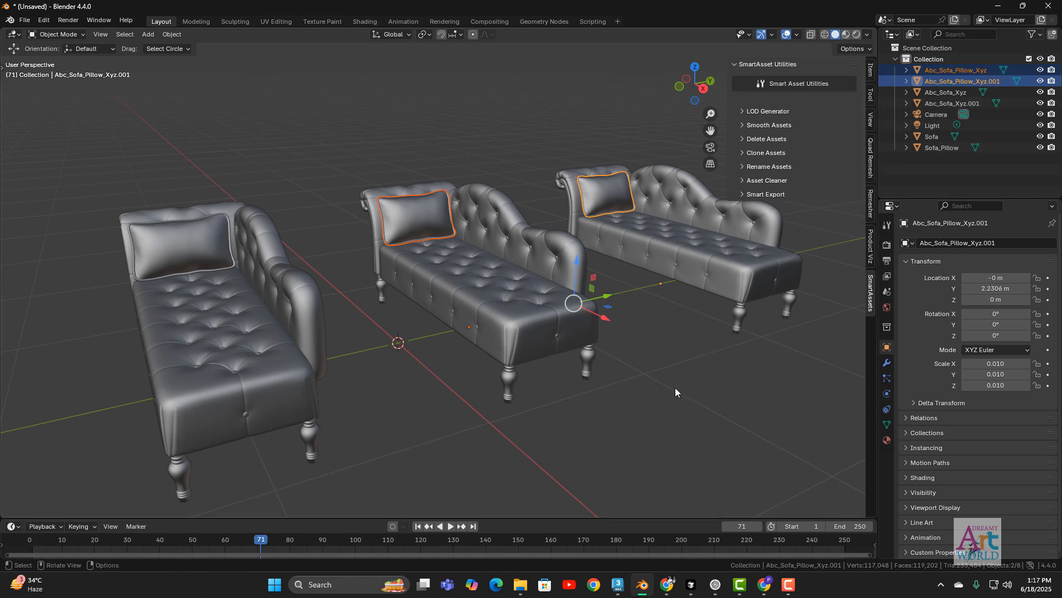
ctrl+click(941, 93)
ctrl+click(936, 103)
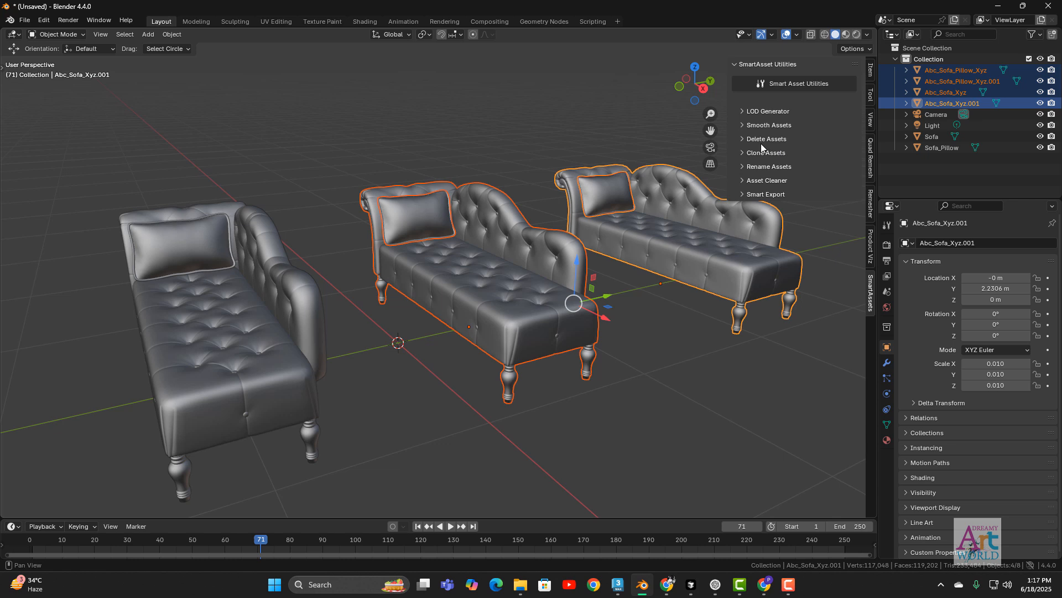
Rename the selected clones with the prefix Low_ and the suffix High_, removing the text Abc_ from their names.
click(762, 167)
click(776, 202)
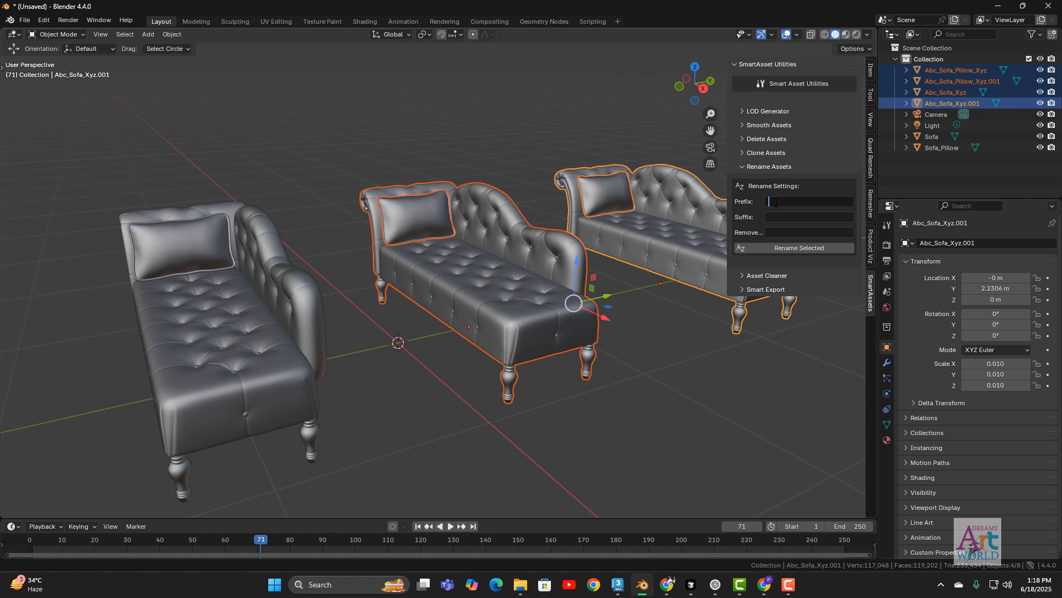
text(Low_)
key(Return)
click(788, 218)
text(High_)
click(785, 231)
text(Abc_)
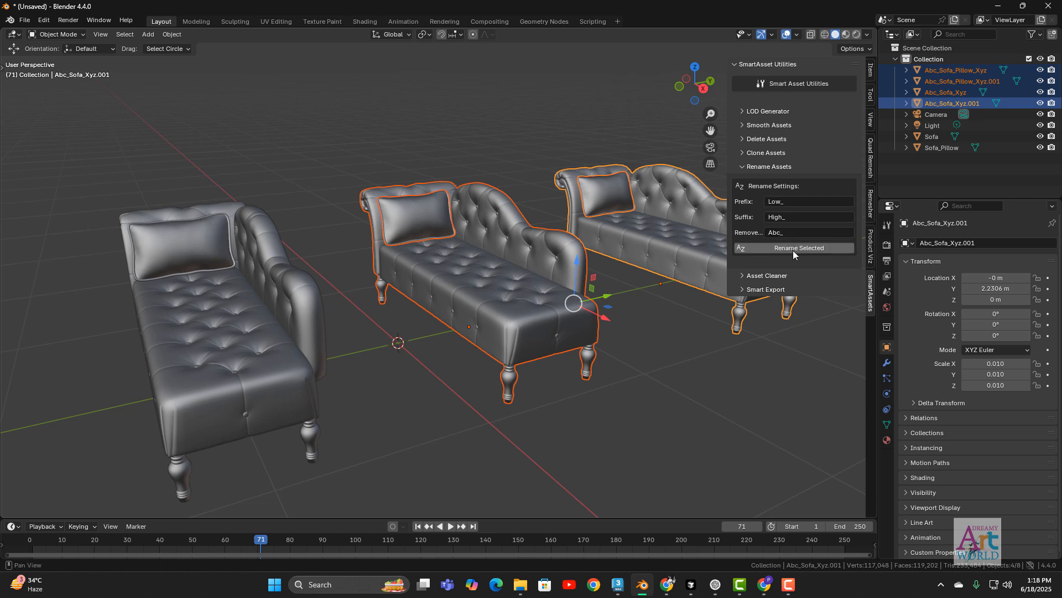
click(794, 249)
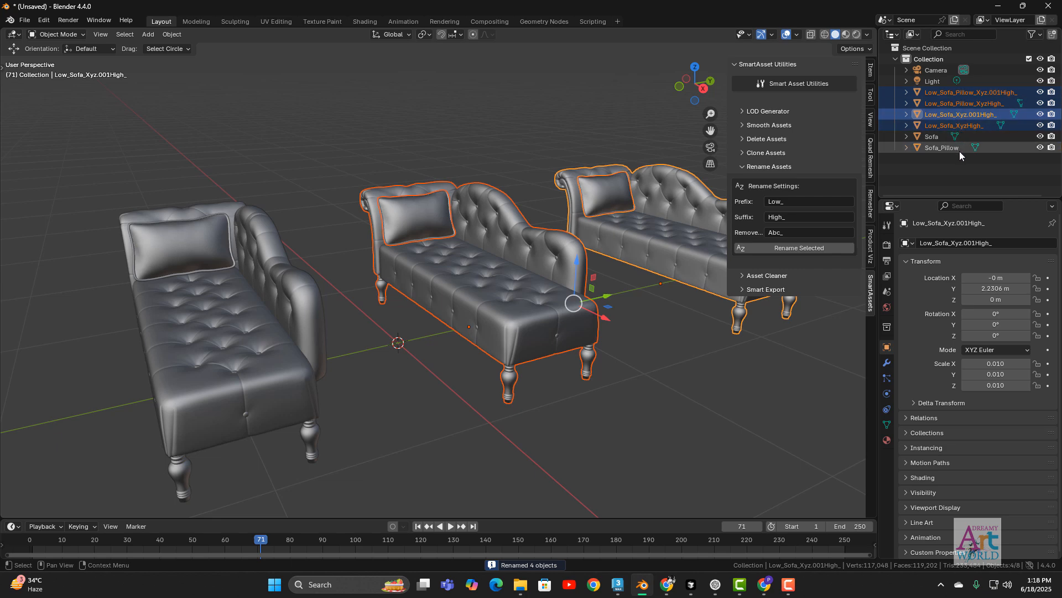
middle_drag(497, 480, 709, 374)
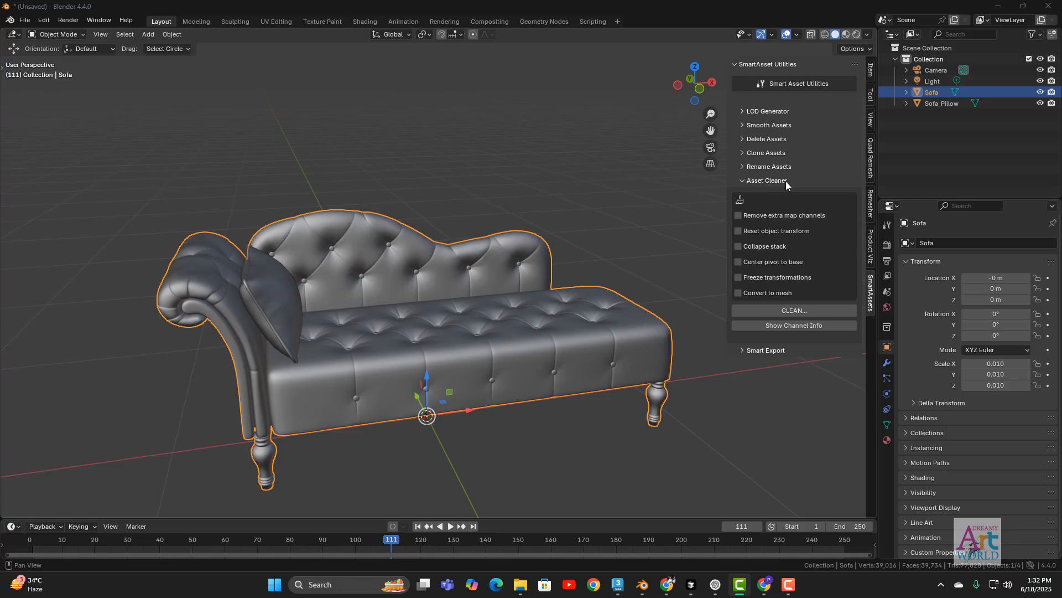
Deselect and reselect the Sofa body, and examine the model from several sides.
click(665, 443)
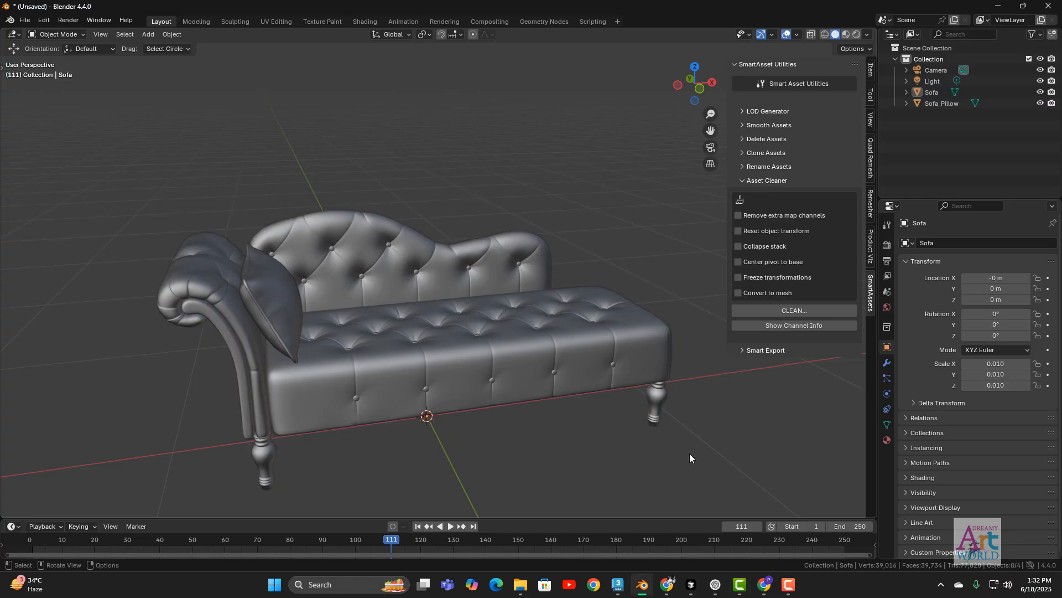
middle_drag(651, 450, 522, 306)
click(523, 305)
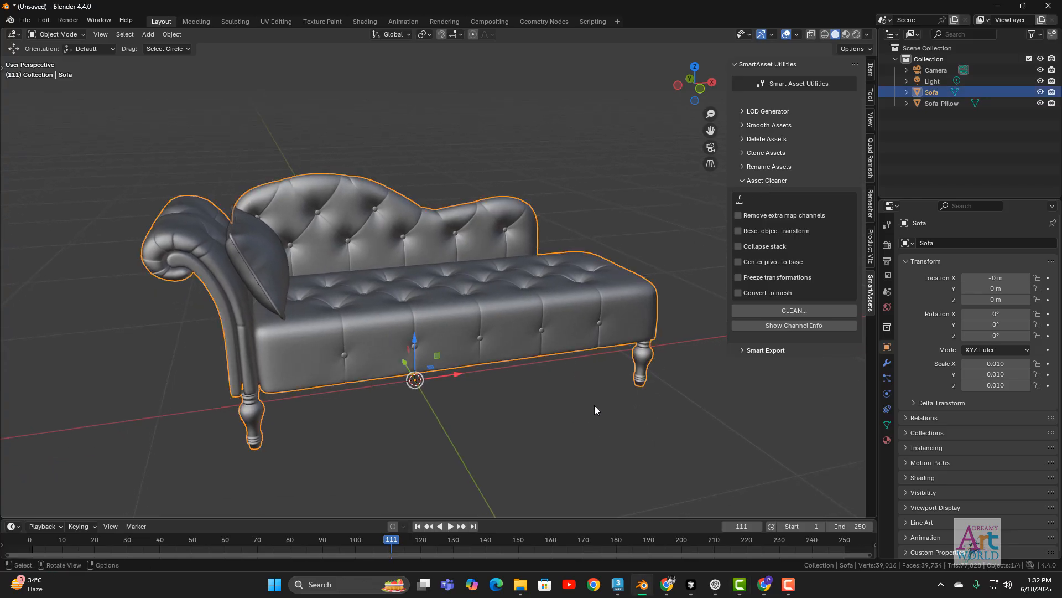
shift+middle_drag(613, 405, 588, 386)
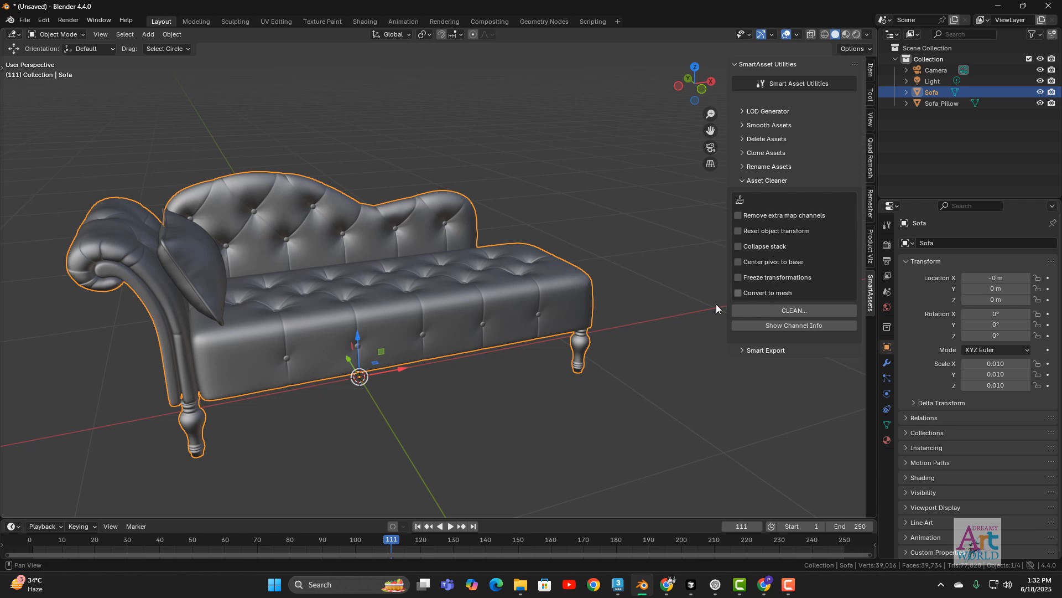
middle_drag(675, 393, 569, 426)
middle_drag(570, 343, 620, 357)
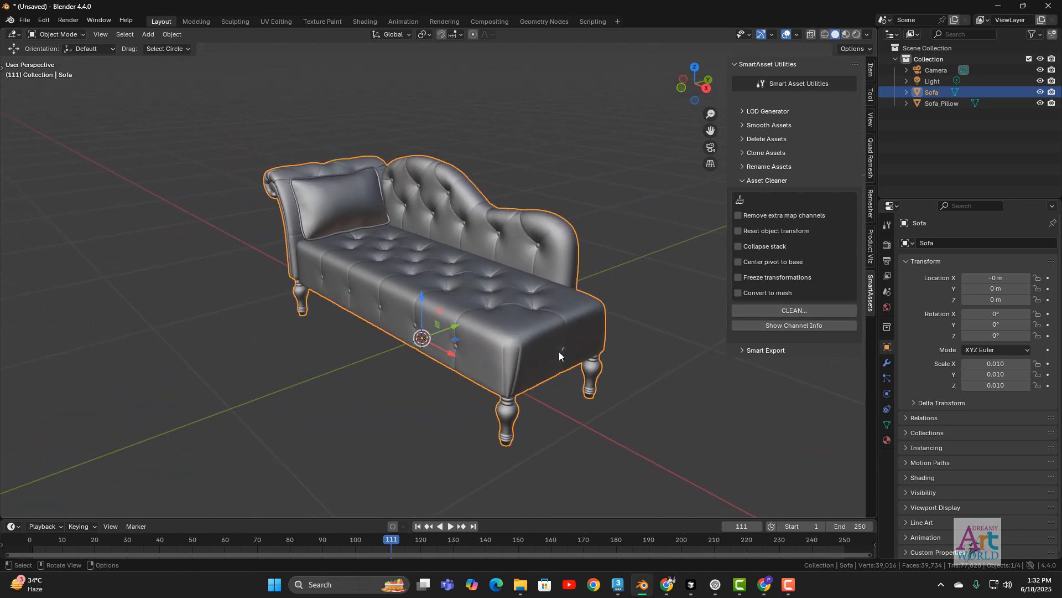
scroll(559, 351, up, 1)
scroll(609, 352, up, 1)
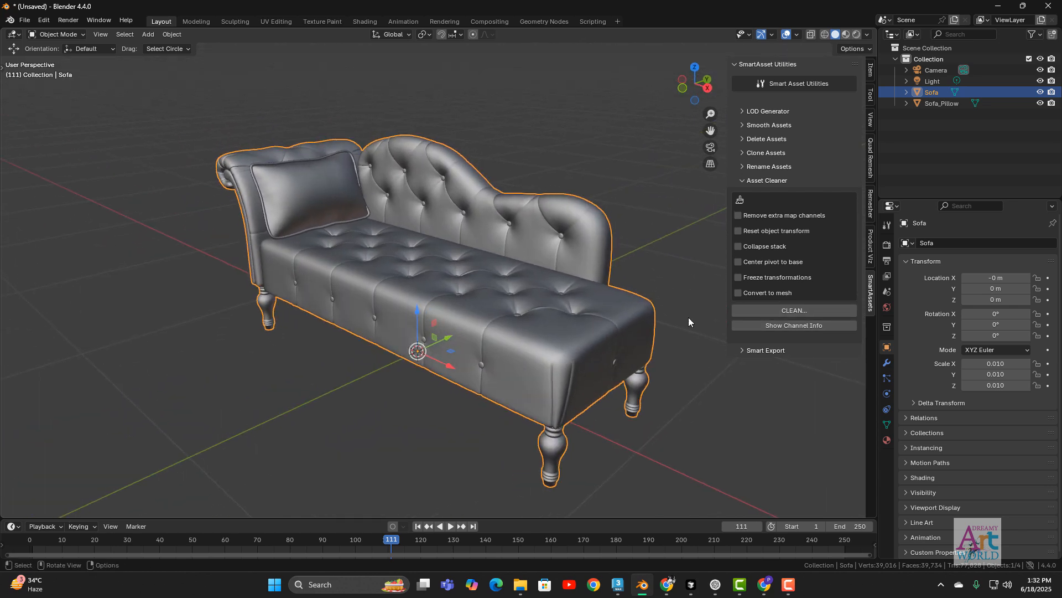
Enable removing extra map channels and collapsing the stack in the Asset Cleaner, switching the object transform reset on and back off.
click(783, 217)
middle_drag(612, 349, 709, 349)
shift+middle_drag(662, 314, 636, 320)
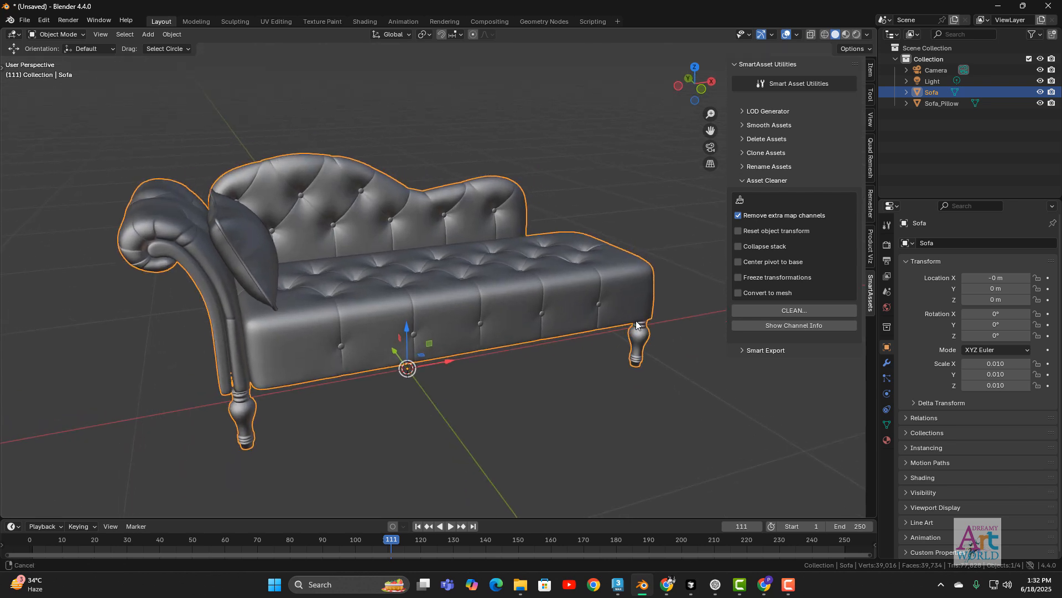
click(792, 231)
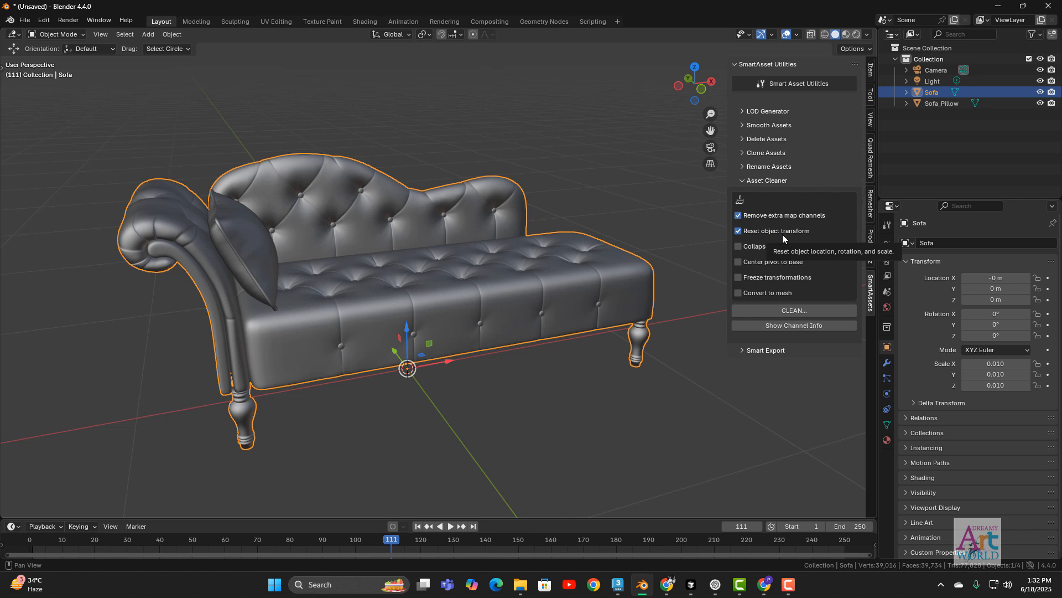
click(783, 233)
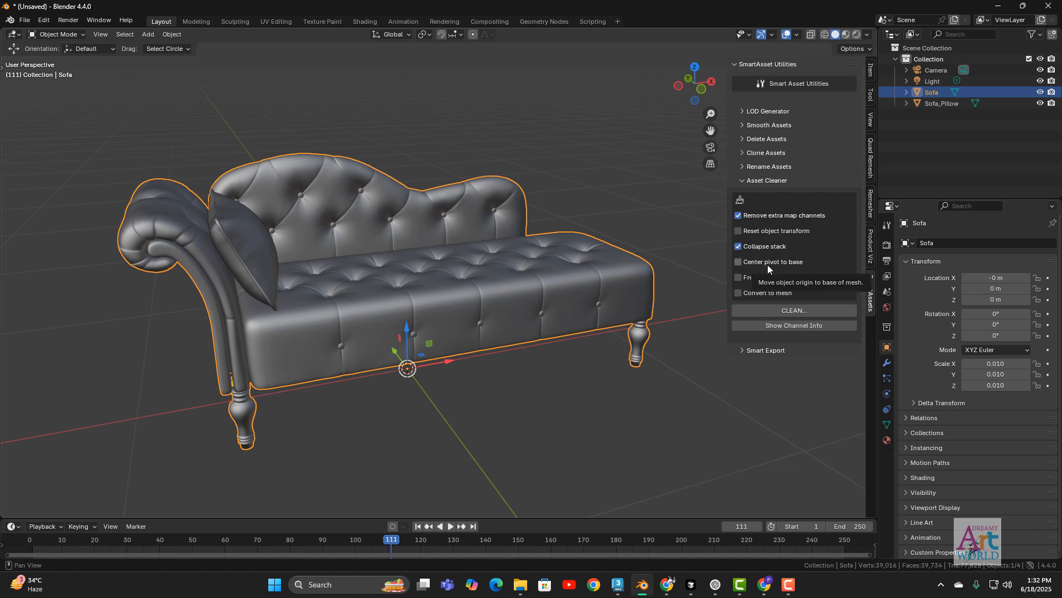
middle_drag(622, 304, 663, 350)
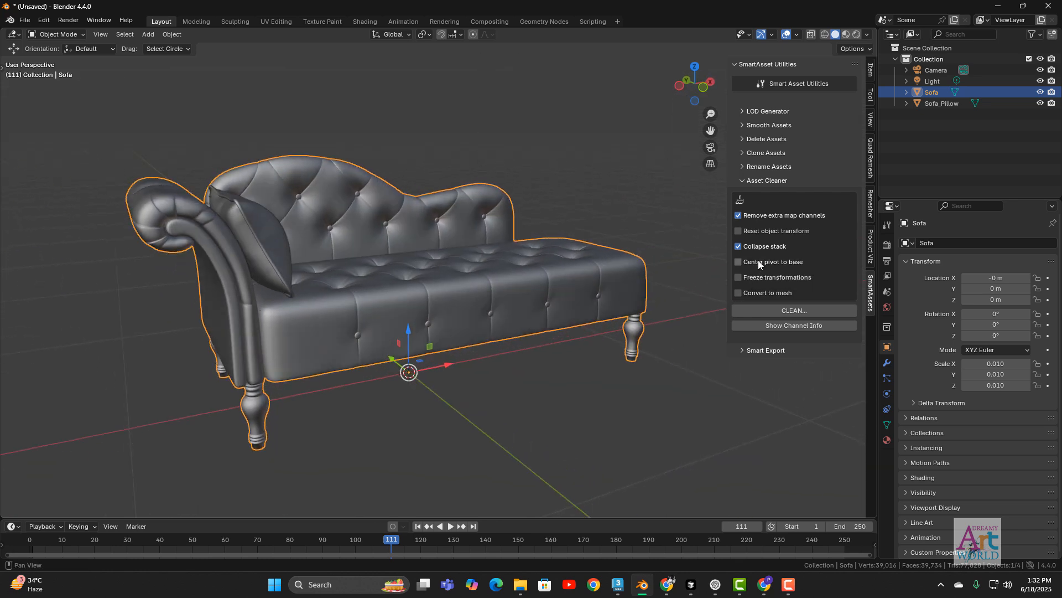
Enable centering the pivot to base, freezing transformations and converting to mesh in the Asset Cleaner.
click(782, 262)
middle_drag(451, 377, 413, 407)
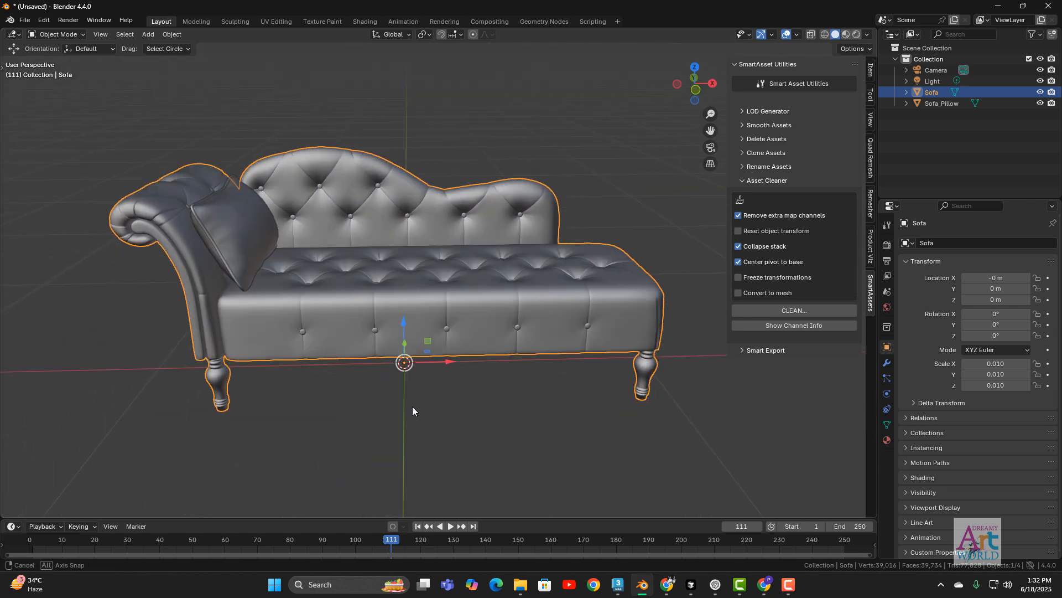
click(739, 277)
middle_drag(576, 391, 562, 390)
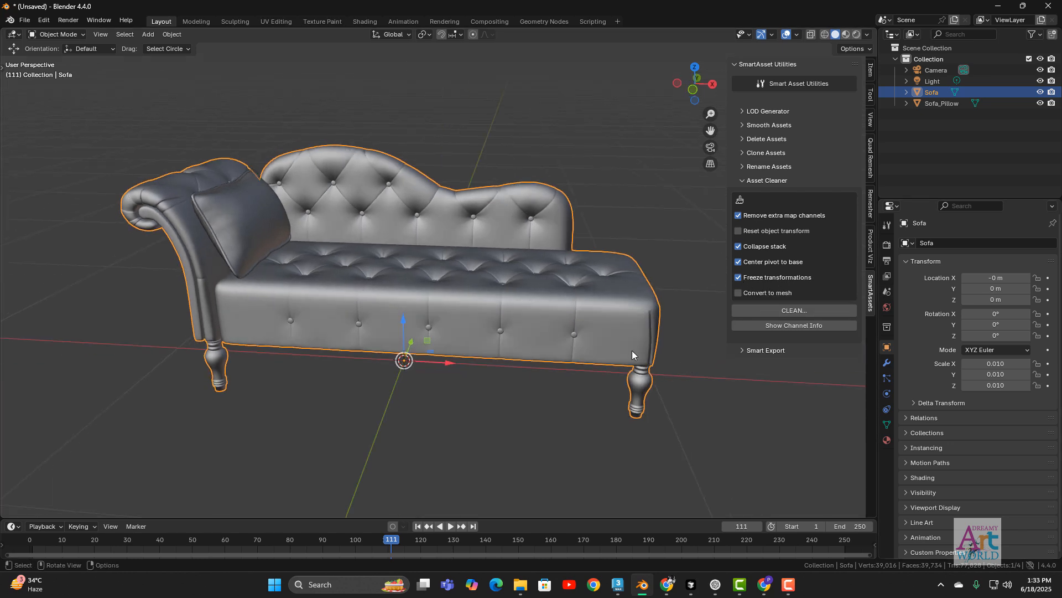
middle_drag(631, 352, 681, 388)
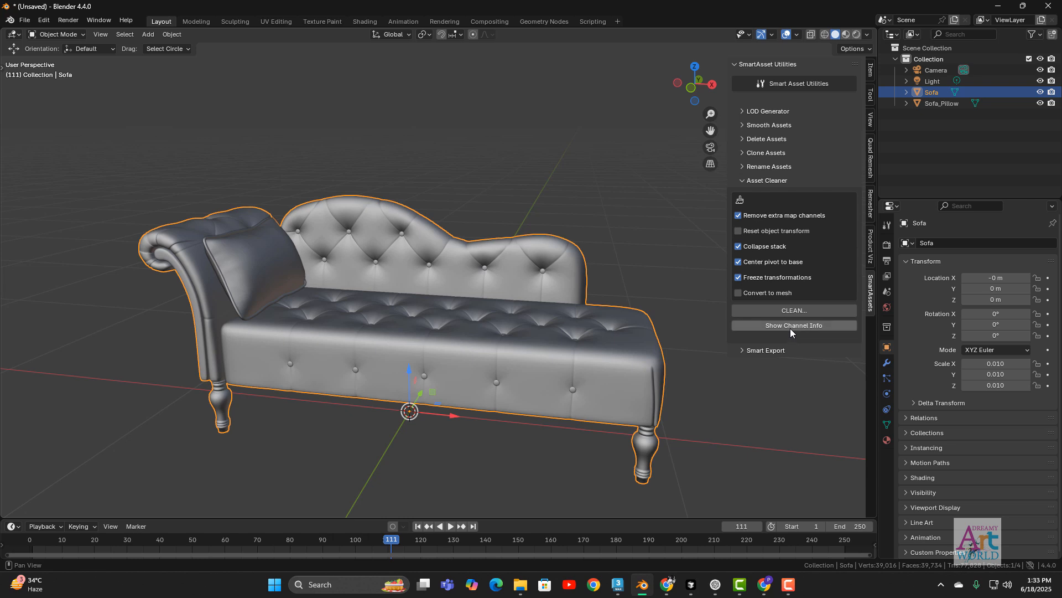
click(772, 293)
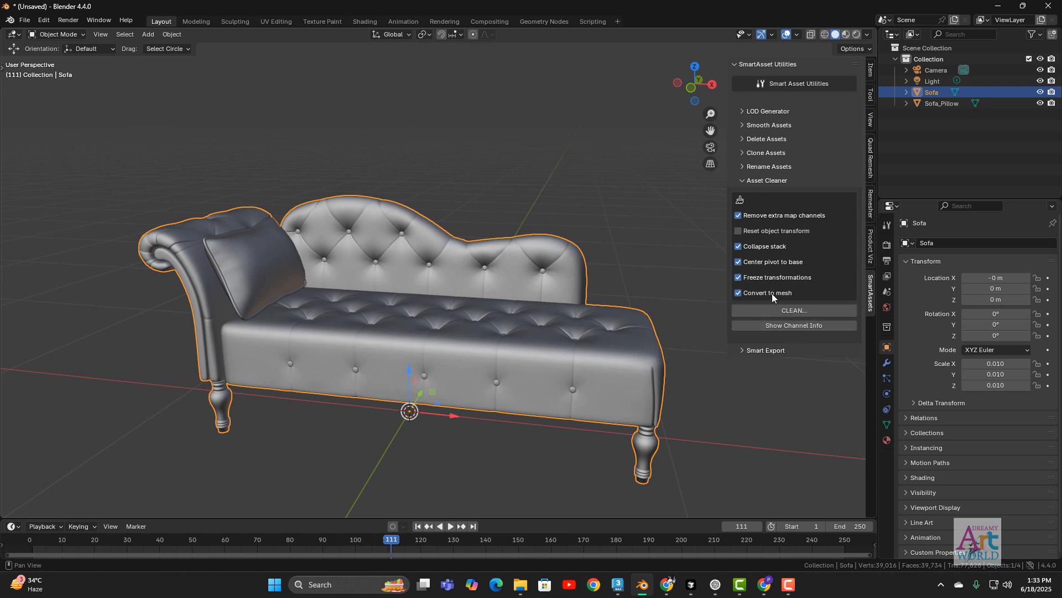
Clean the Sofa with the enabled cleaner options, viewing its channel info before and after.
click(798, 324)
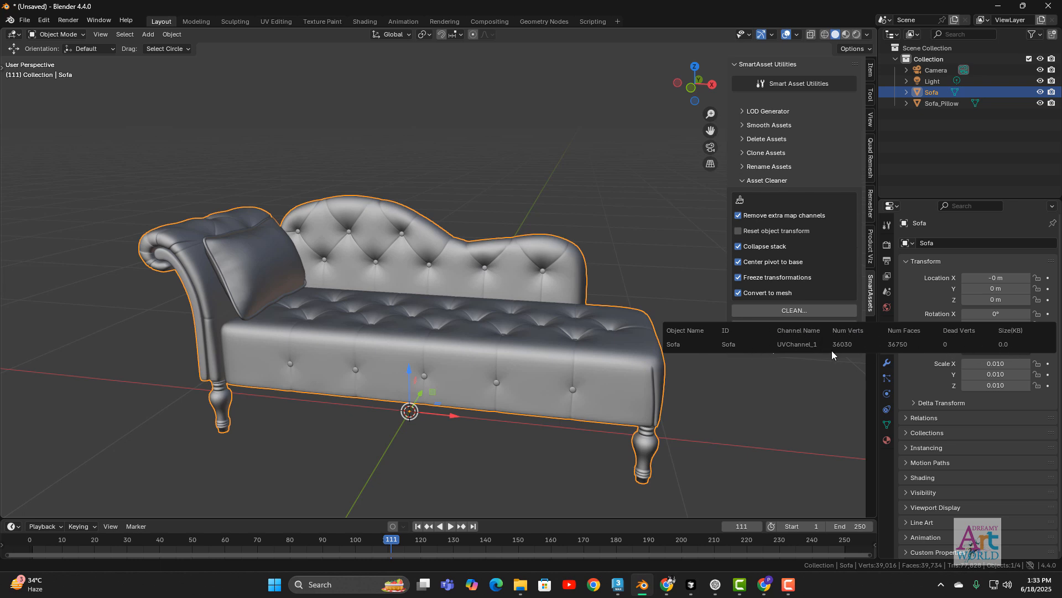
click(802, 312)
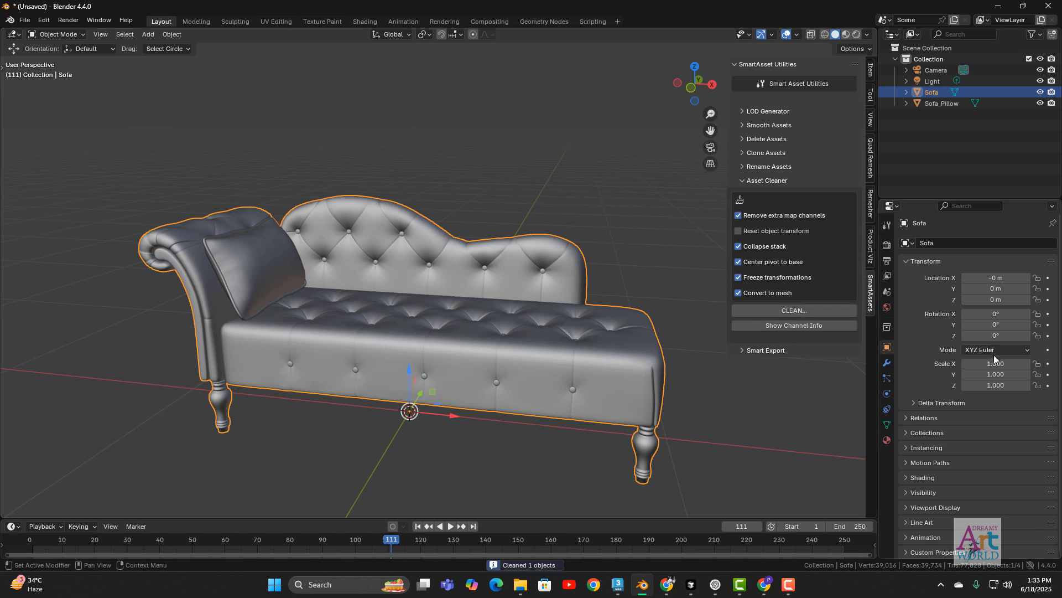
middle_drag(713, 408, 672, 439)
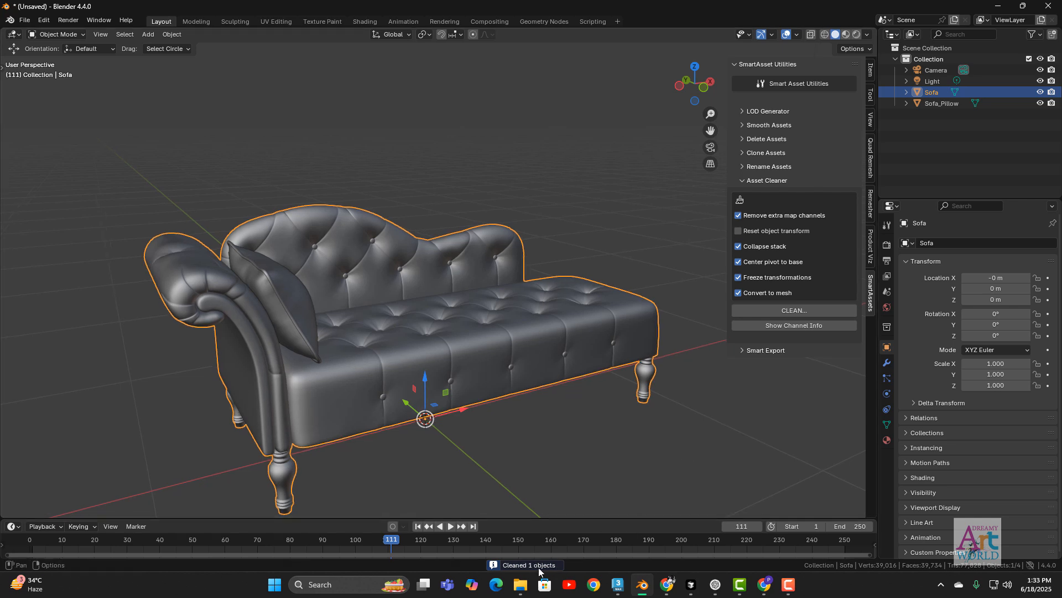
click(788, 325)
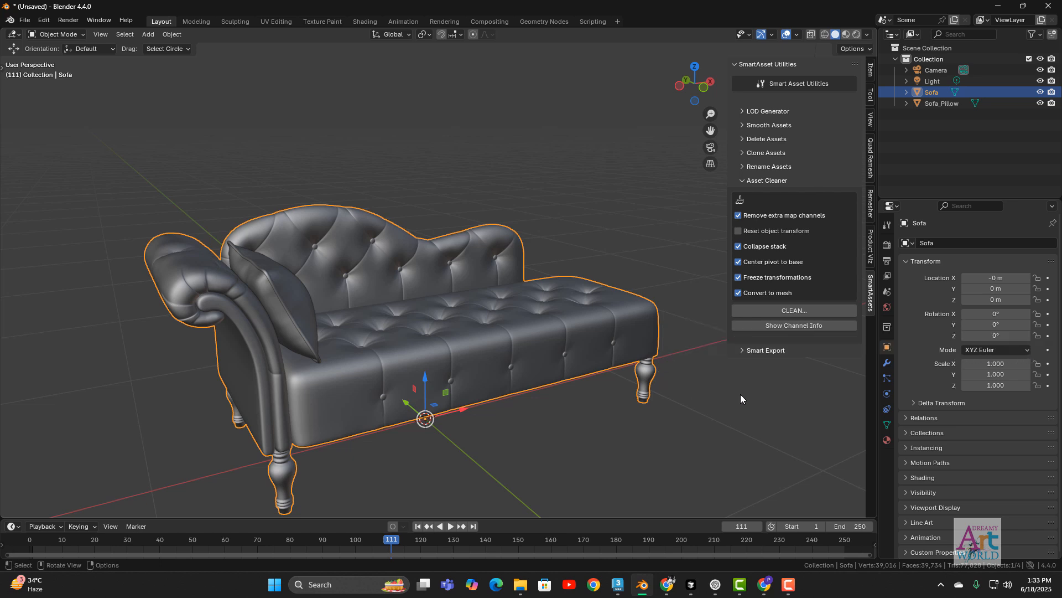
shift+middle_drag(749, 414, 729, 385)
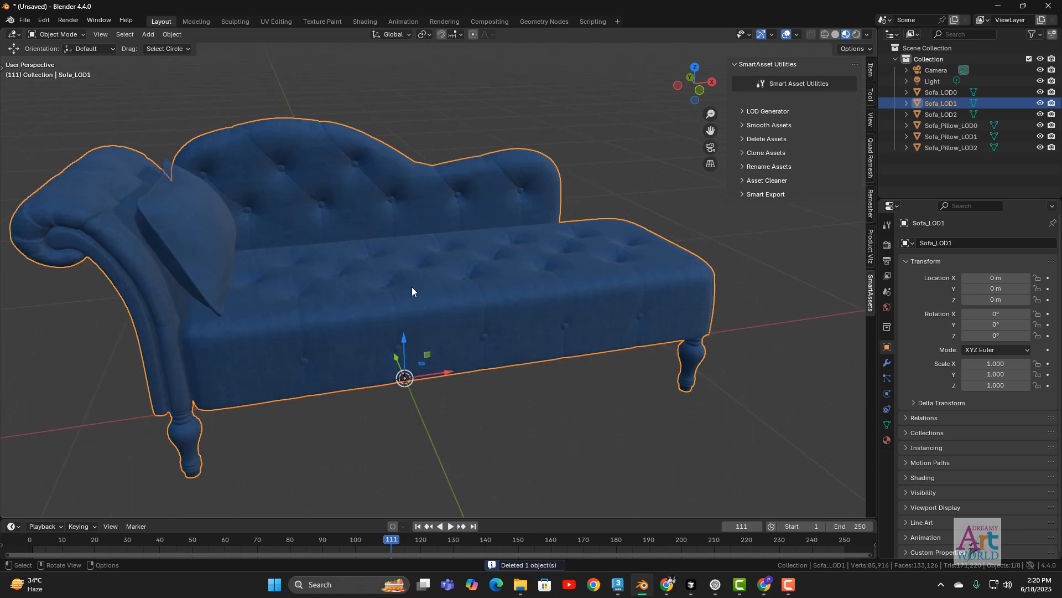
Expand the Smart Export settings and set the target engine to Unity.
middle_drag(412, 286, 526, 304)
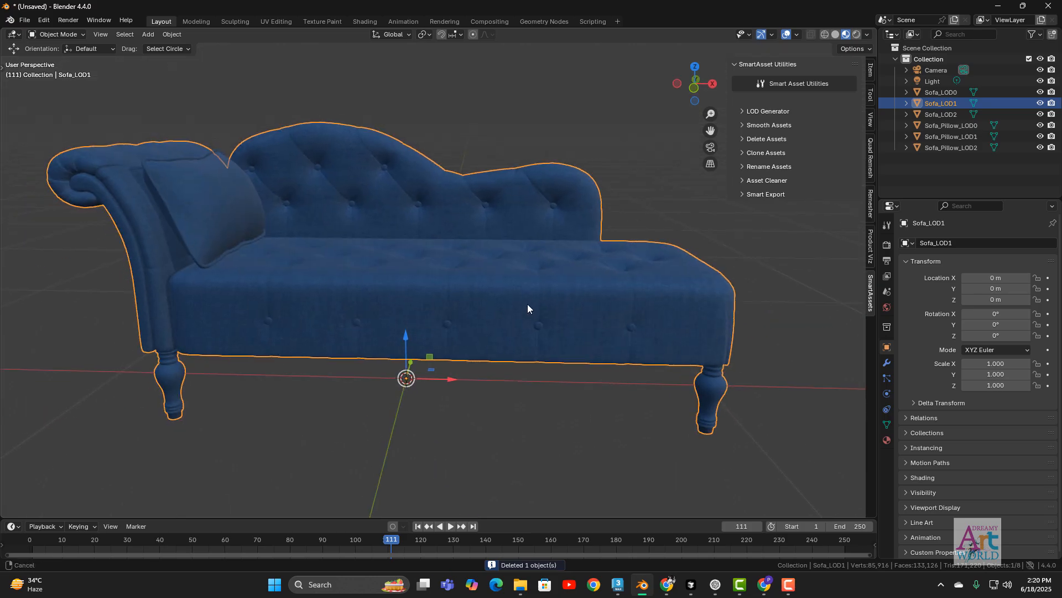
scroll(609, 266, up, 2)
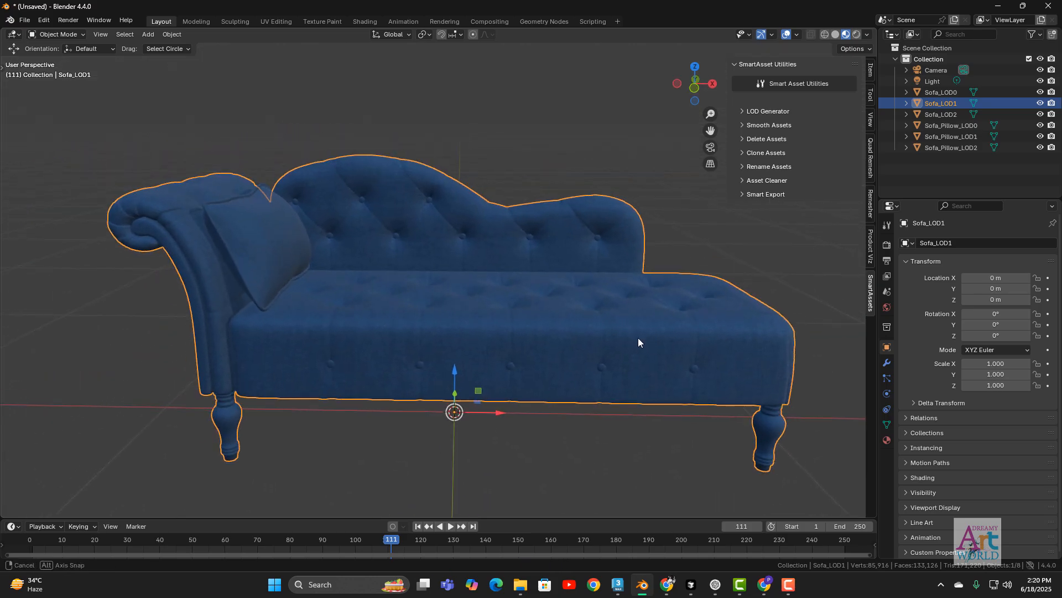
middle_drag(636, 340, 698, 327)
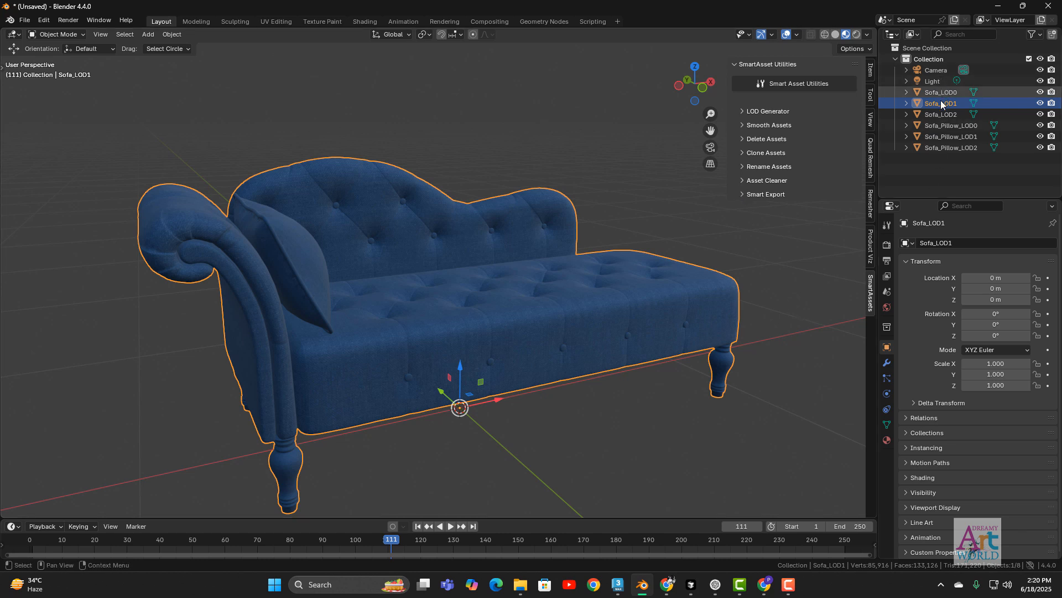
click(742, 194)
click(794, 229)
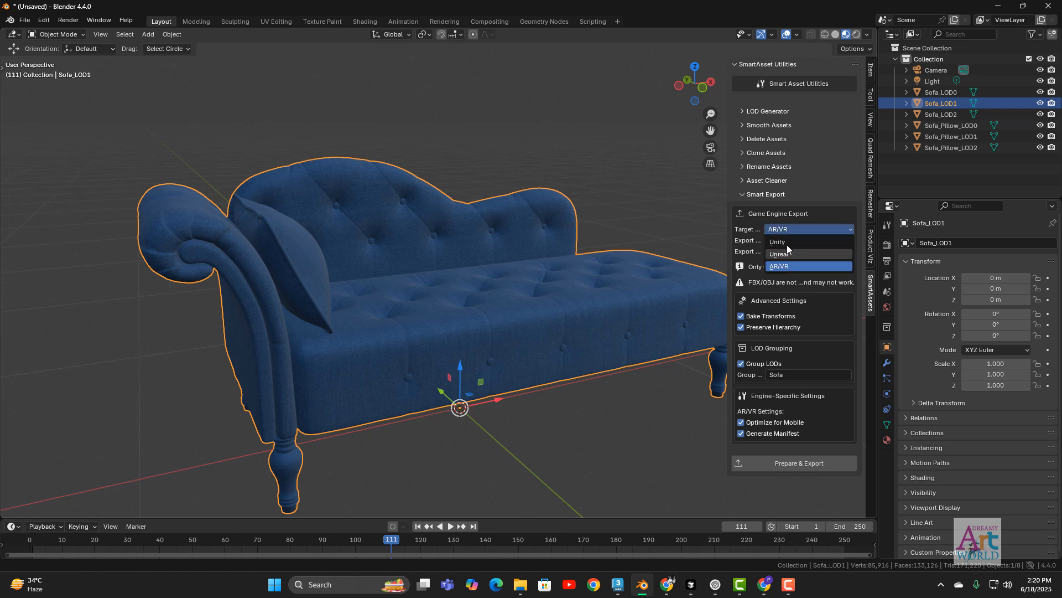
click(814, 194)
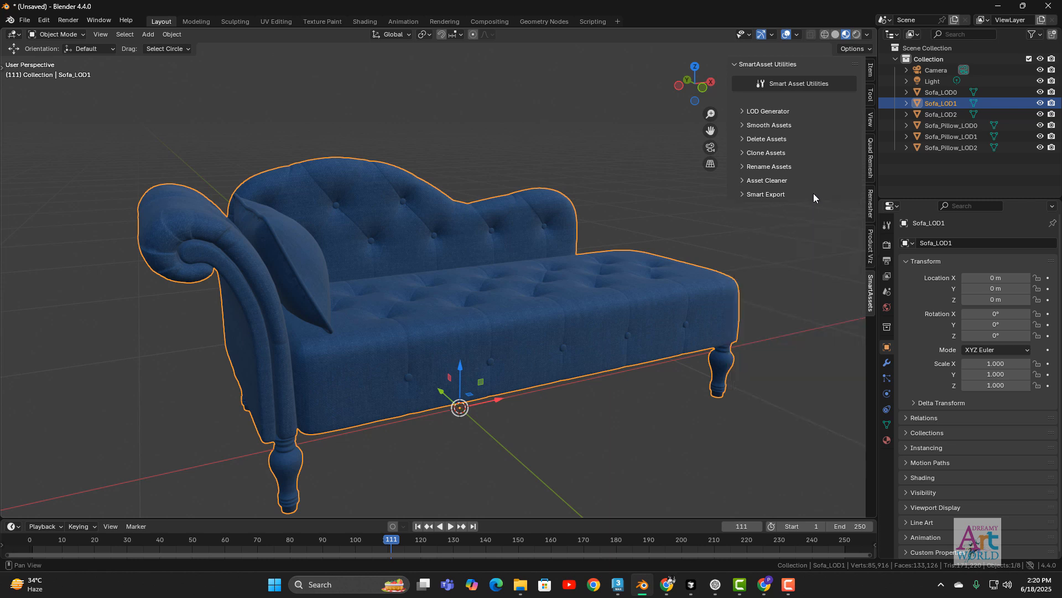
click(779, 196)
click(792, 229)
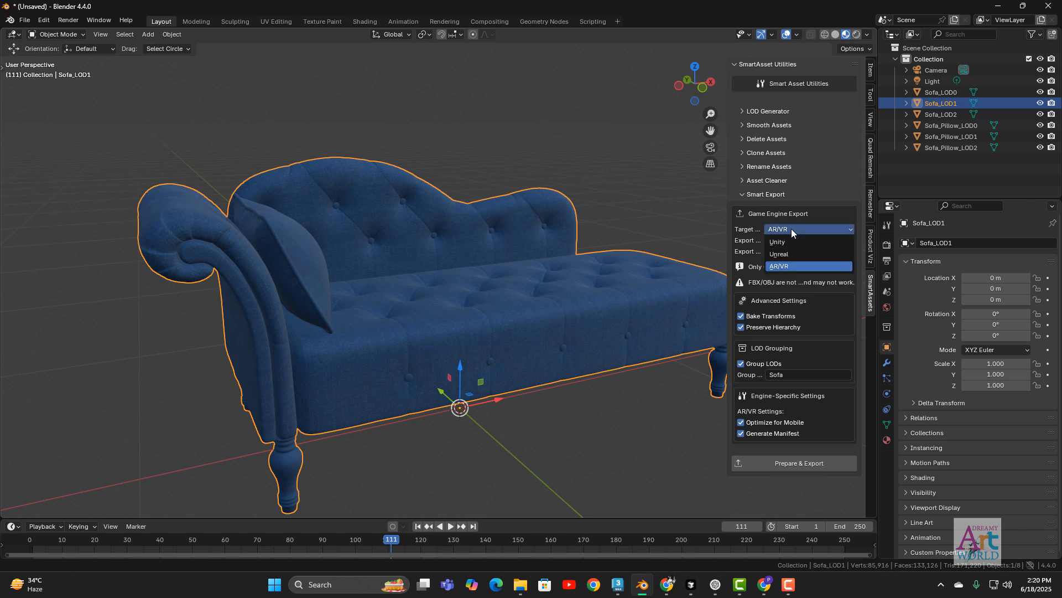
click(785, 245)
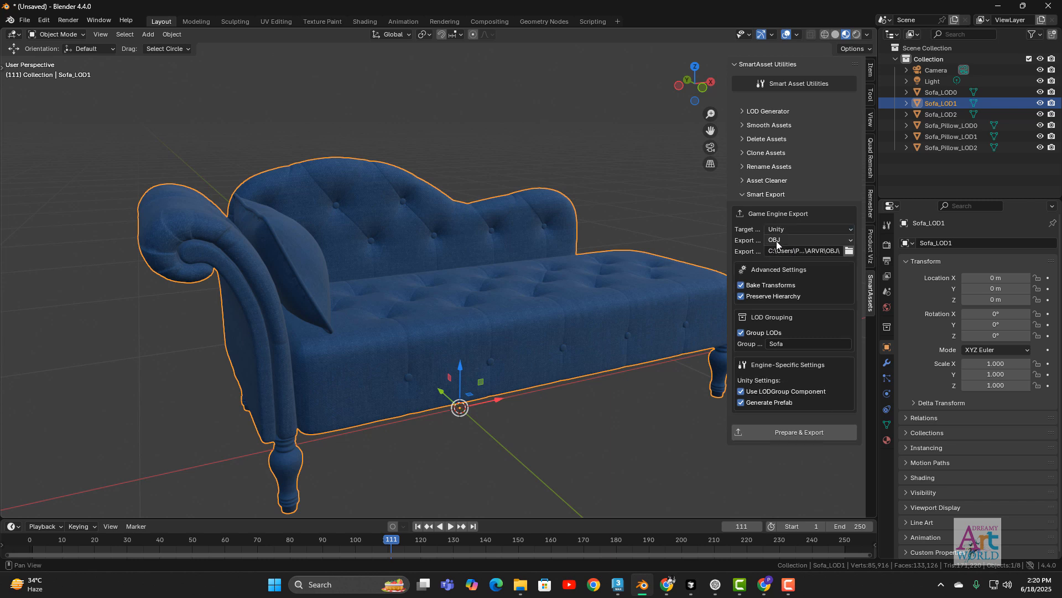
Choose OBJ as the Smart Export format and accept the Export\ARVR\OBJ folder on the Desktop as the export path.
click(829, 194)
click(797, 195)
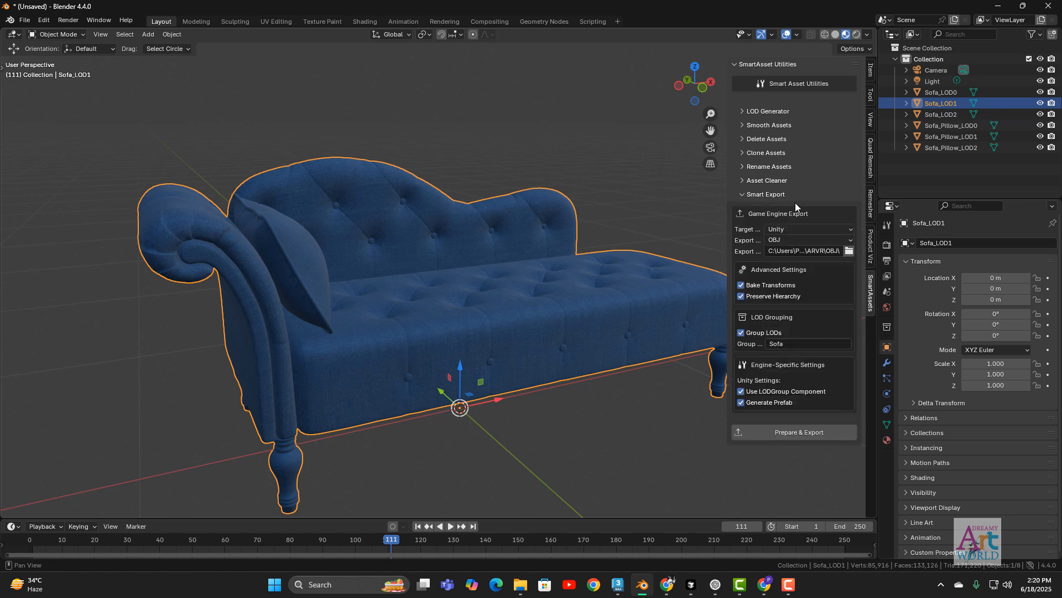
click(790, 239)
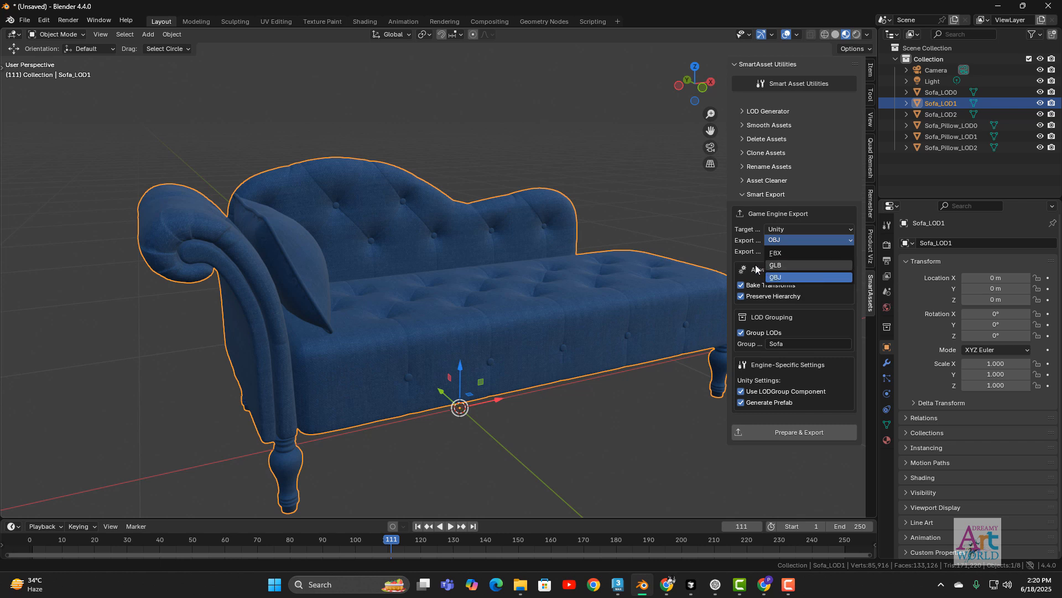
click(791, 278)
click(849, 252)
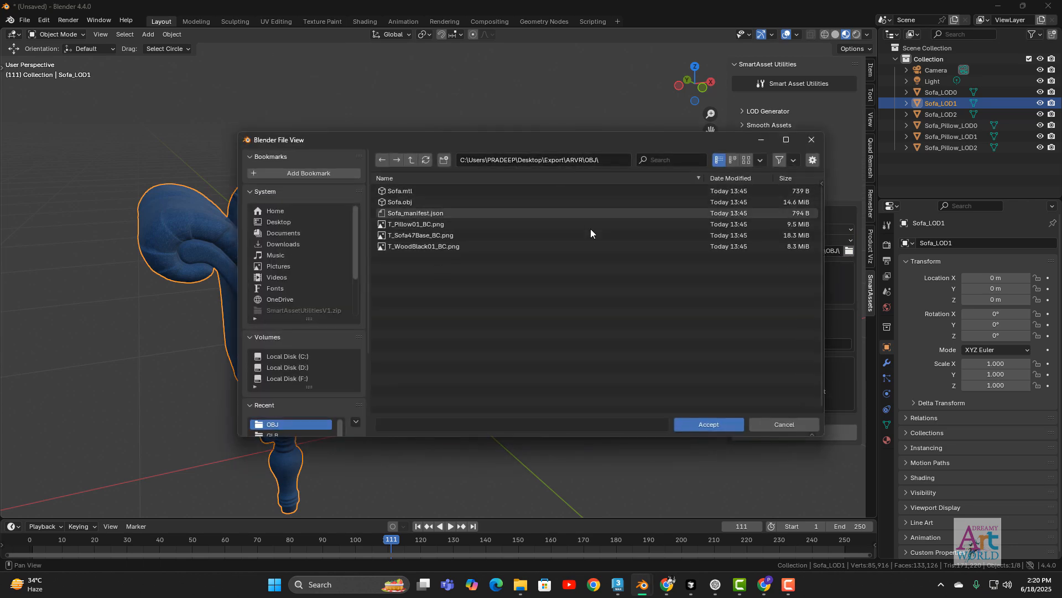
click(707, 425)
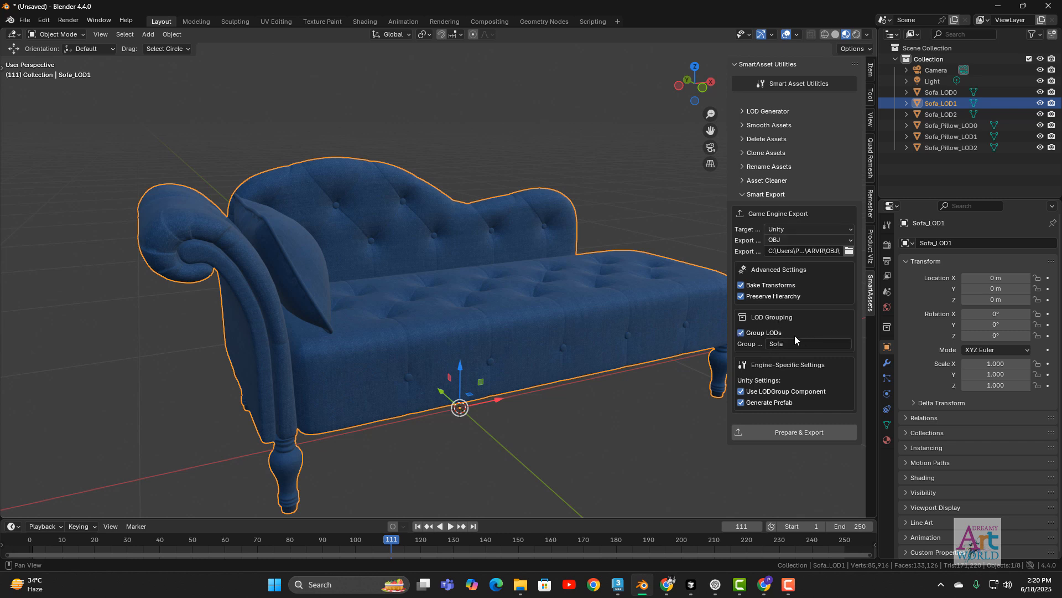
Select all the sofa and pillow LOD meshes from Sofa_LOD0 through Sofa_Pillow_LOD2.
click(945, 92)
shift+click(951, 147)
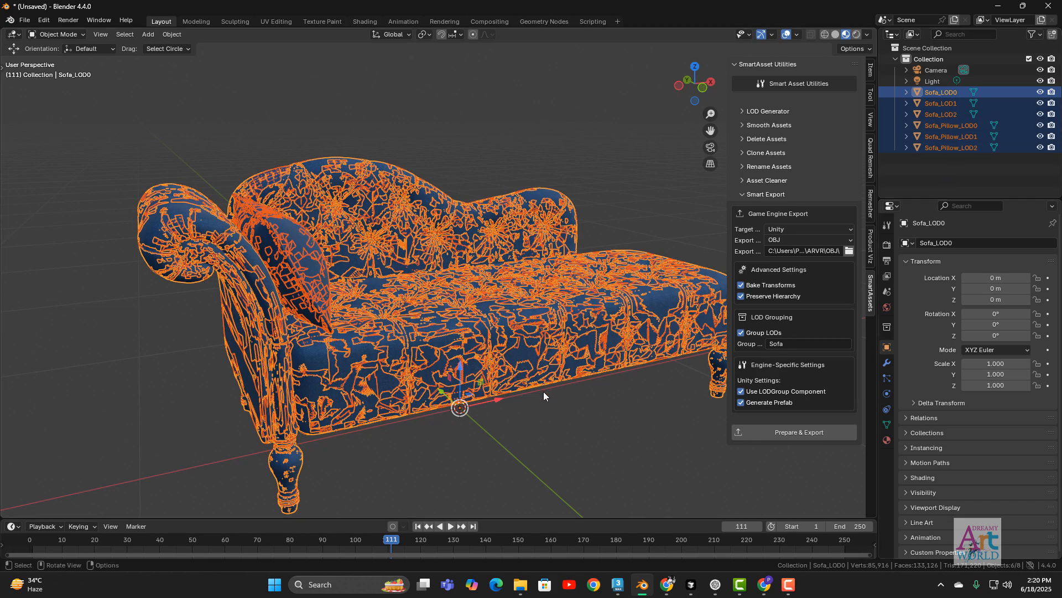
middle_drag(549, 383, 562, 440)
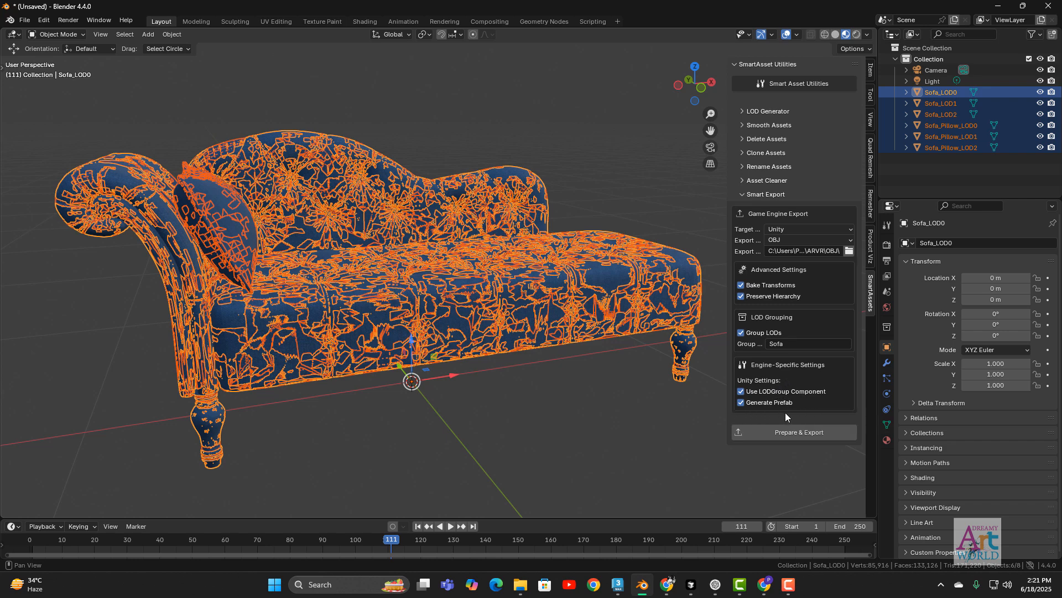
Switch the export target to Unreal, back to Unity and to Unreal again, comparing the engine-specific settings.
click(781, 229)
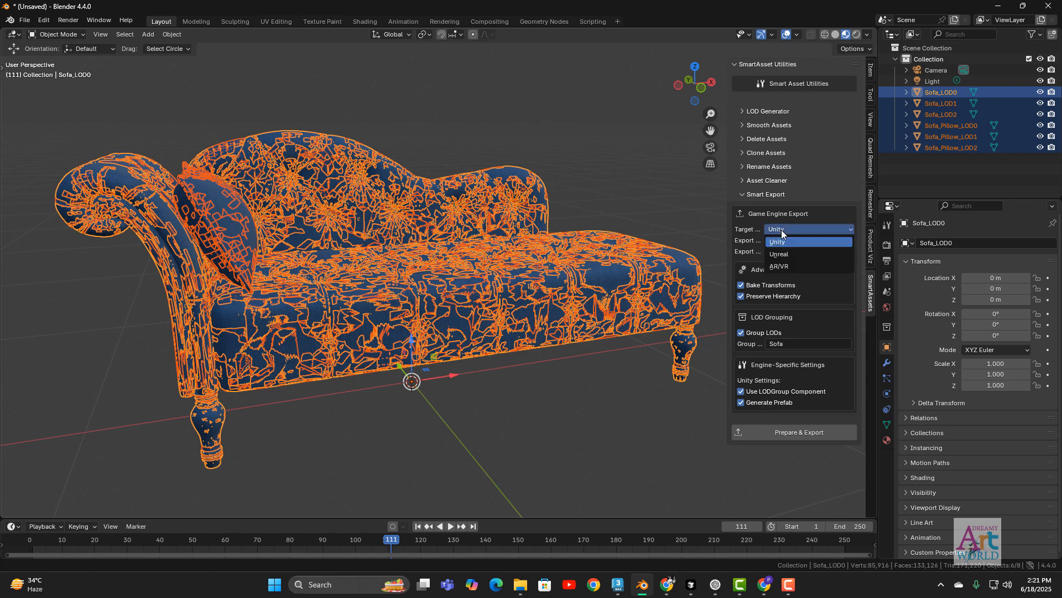
click(785, 251)
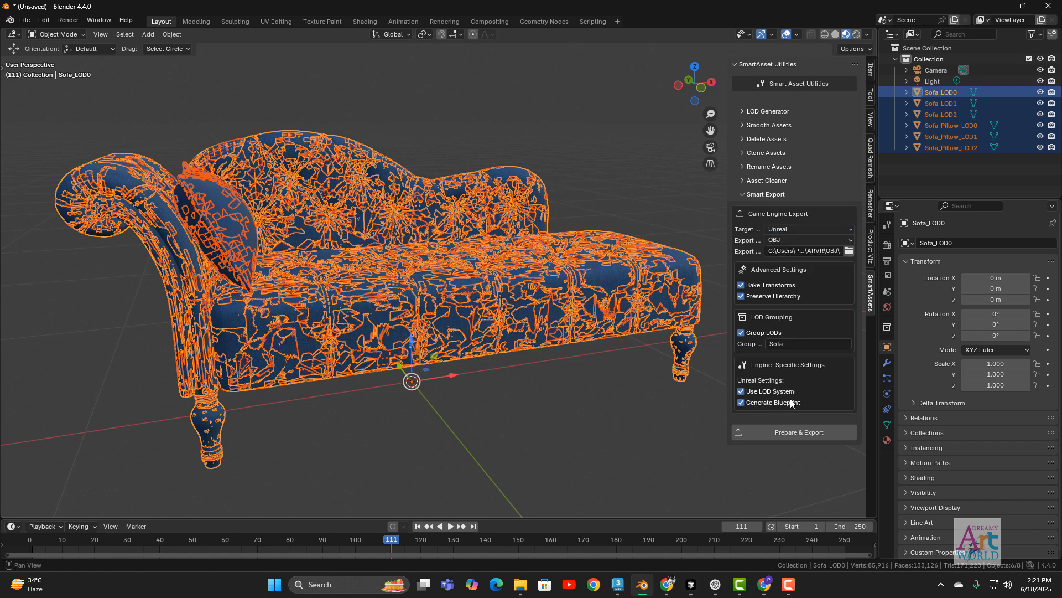
click(785, 228)
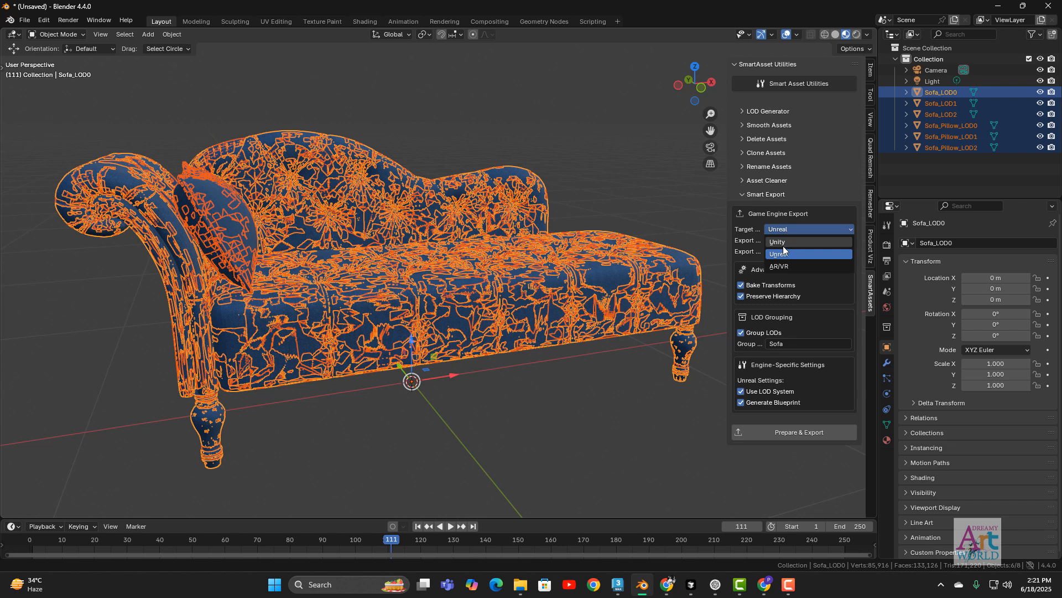
click(783, 244)
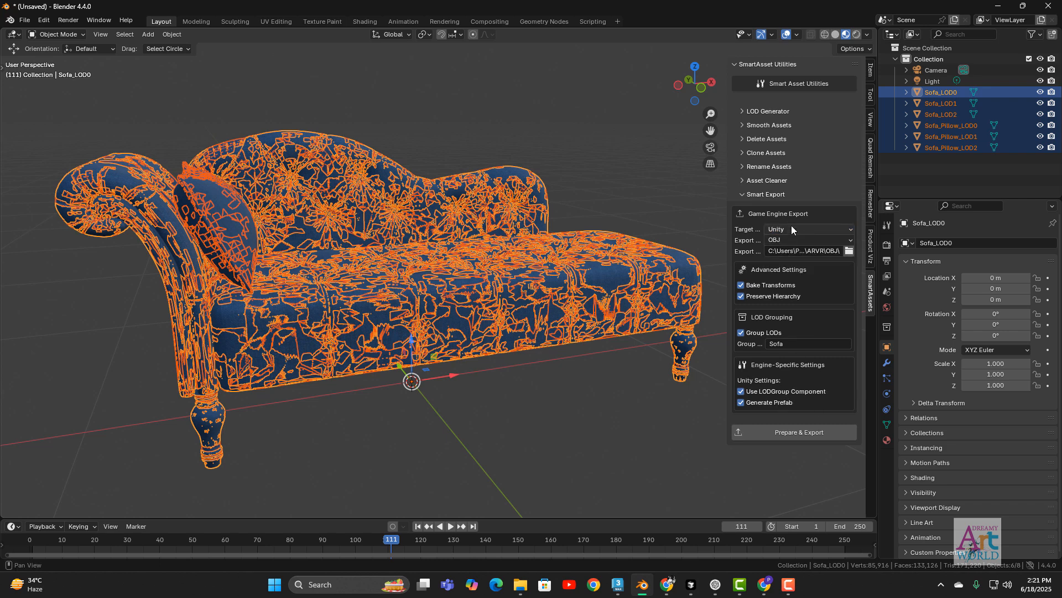
click(791, 225)
click(785, 251)
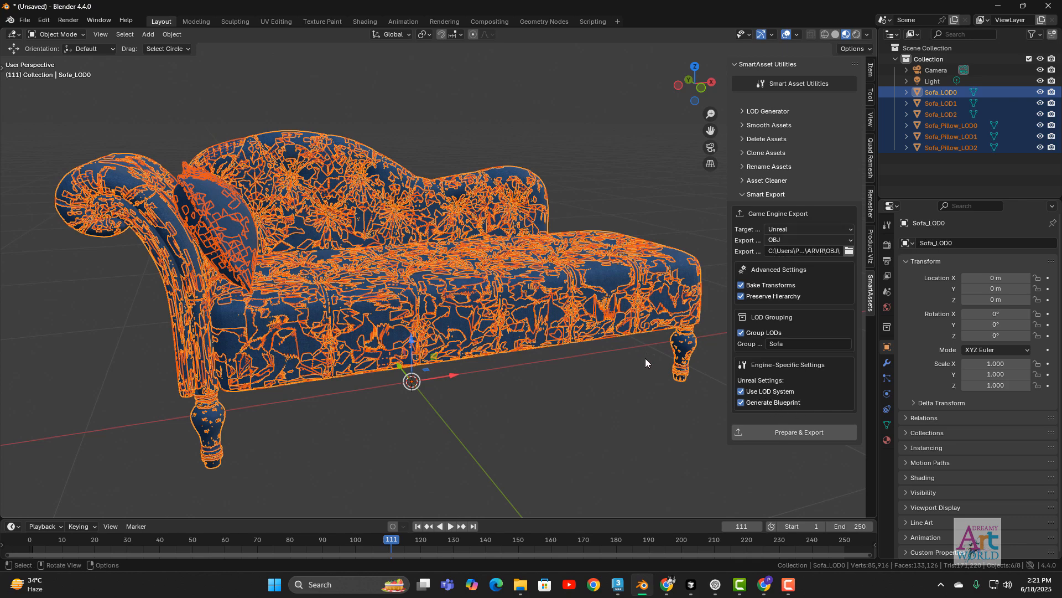
Set the export target to AR/VR and the export format to GLB.
middle_drag(645, 357, 614, 391)
click(818, 228)
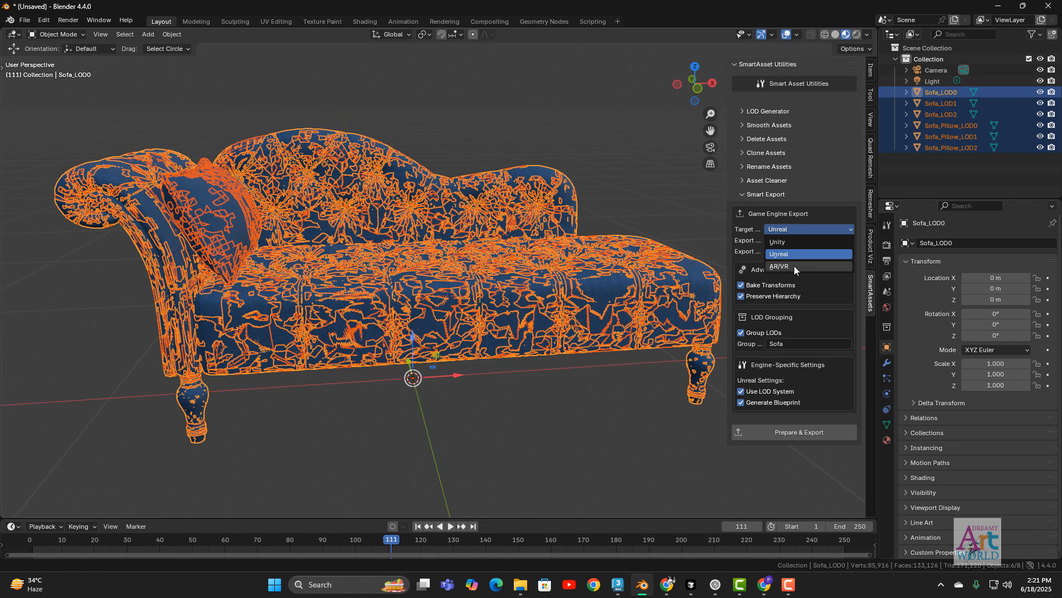
click(795, 266)
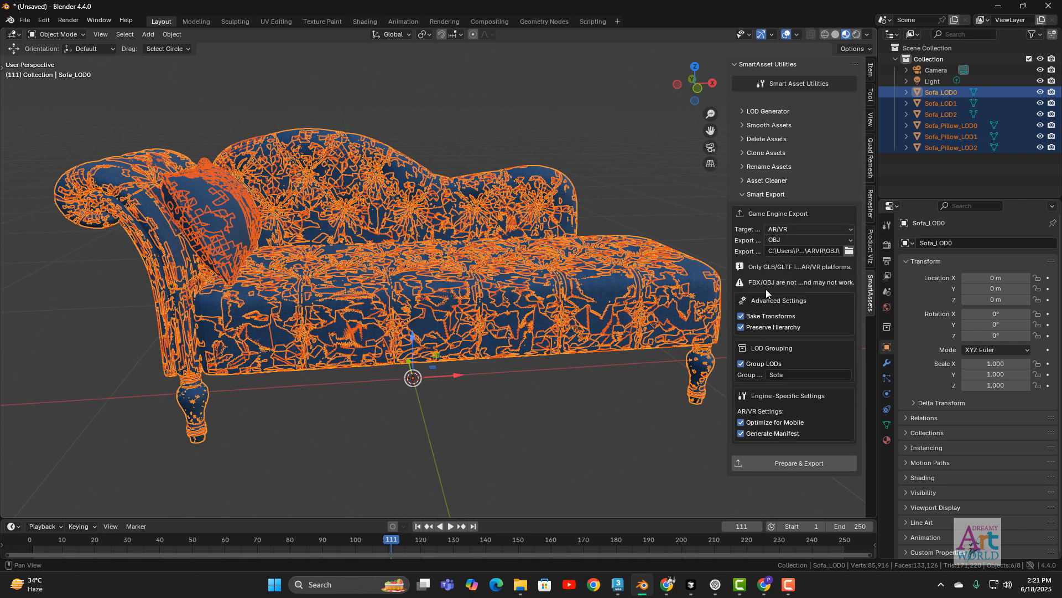
click(796, 239)
click(789, 260)
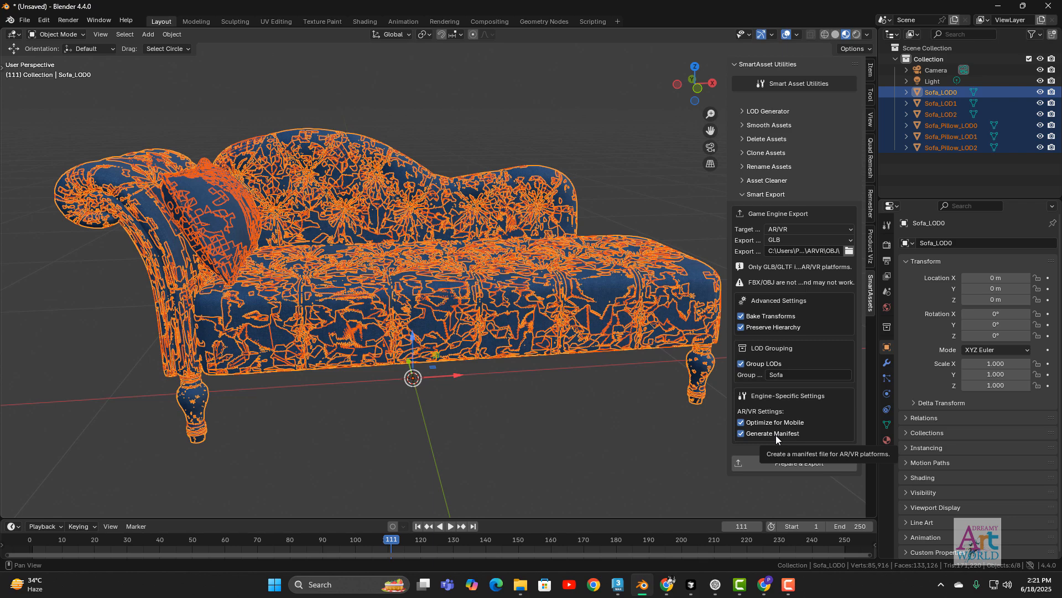
Accept the Export\ARVR\OBJ folder as the export path, and prepare and export the selected sofa LODs.
middle_drag(576, 396, 576, 366)
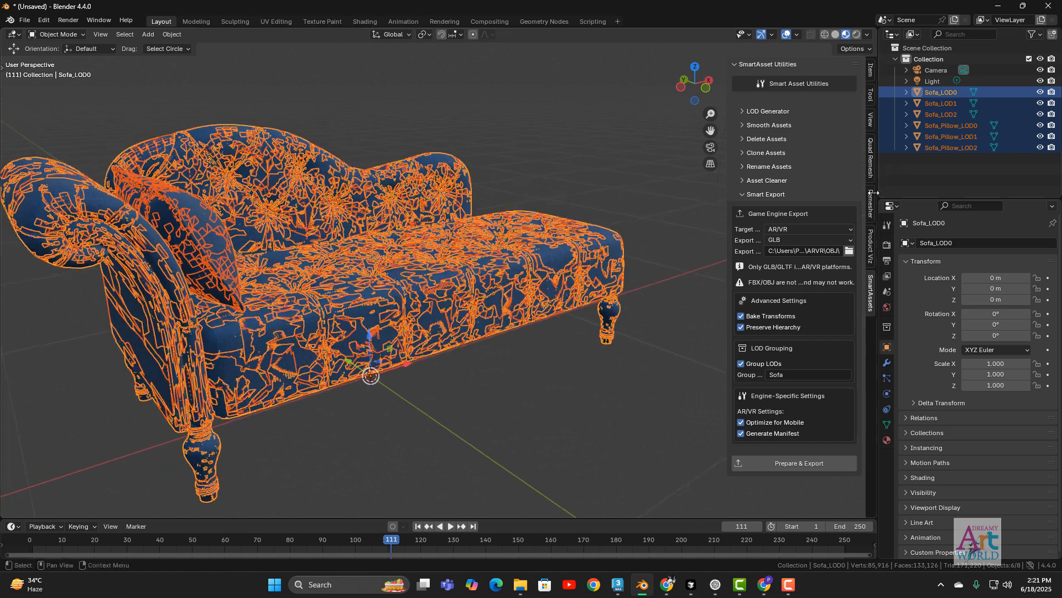
click(847, 251)
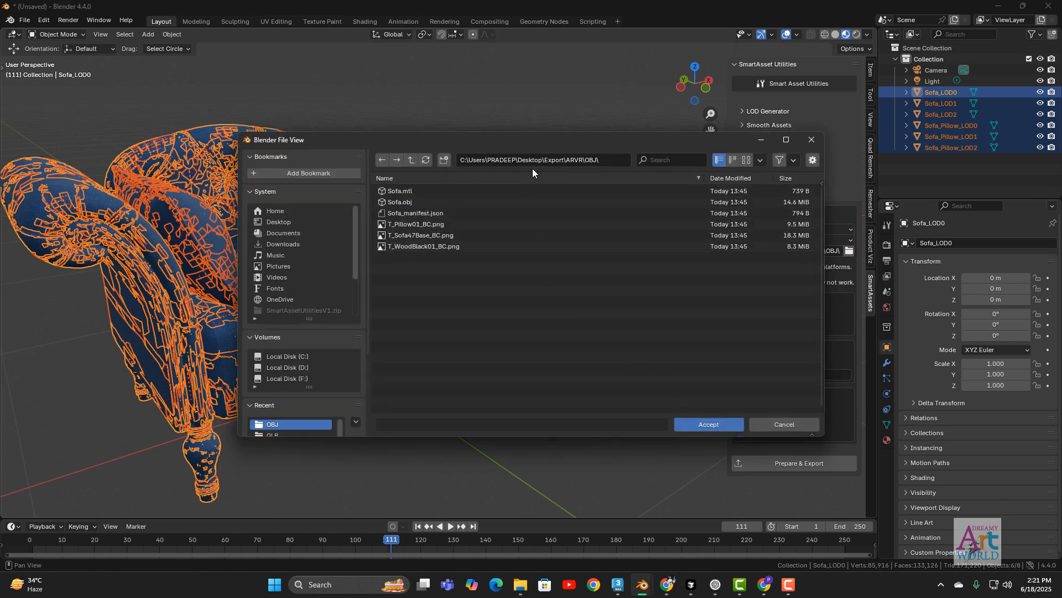
click(701, 422)
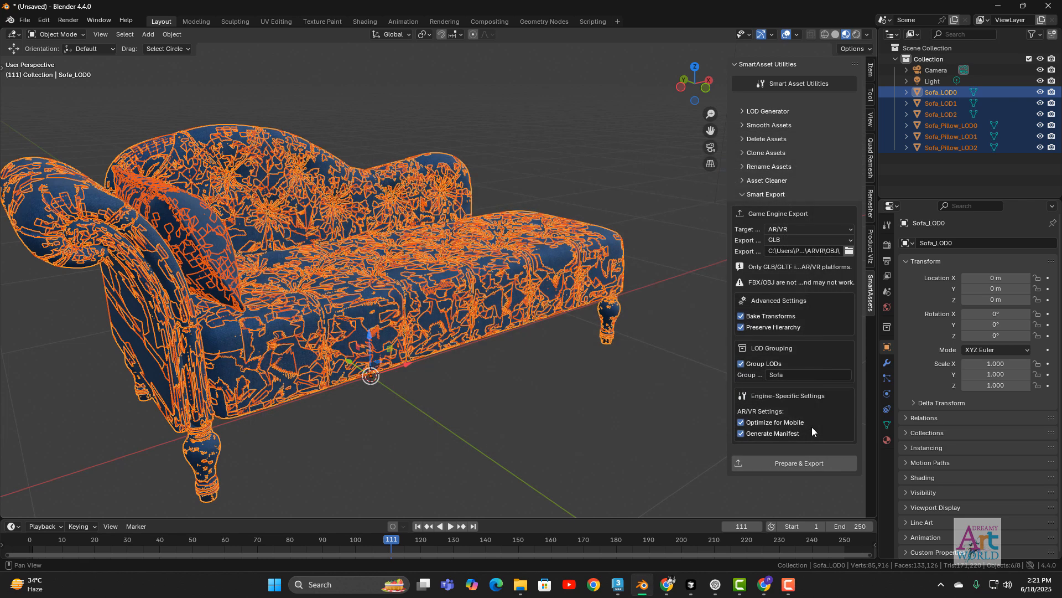
click(804, 463)
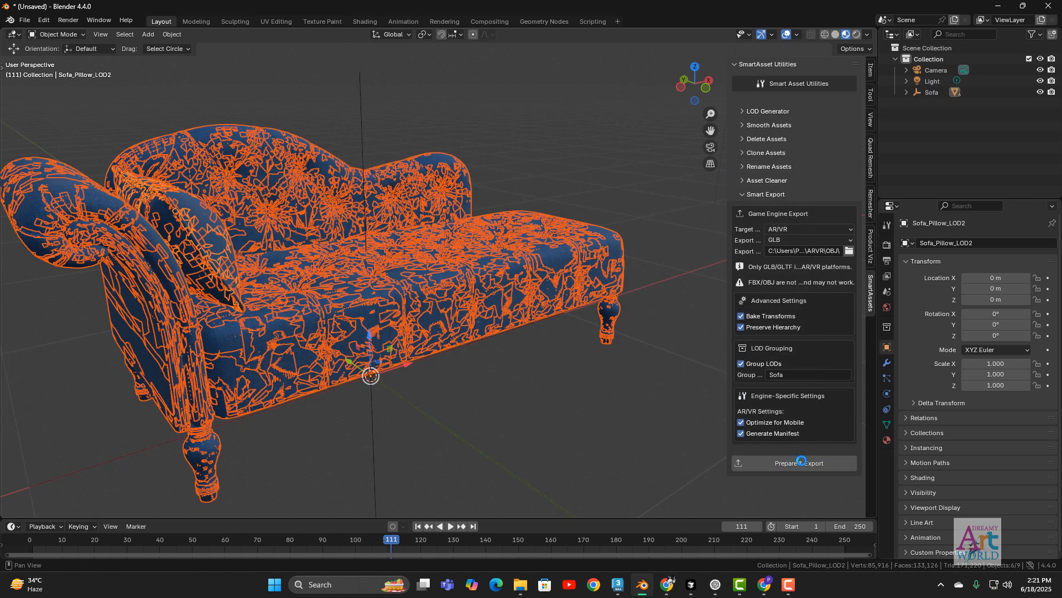
Switch to File Explorer, check the GLB folder inside the Export folder's ARVR directory, and return to ARVR.
click(520, 584)
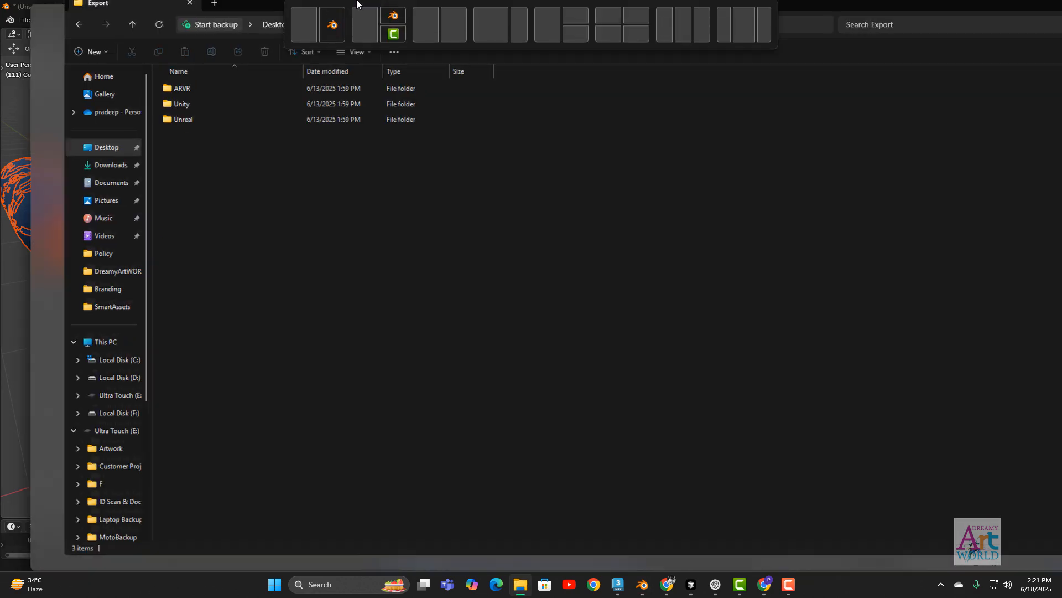
drag(357, 3, 356, 3)
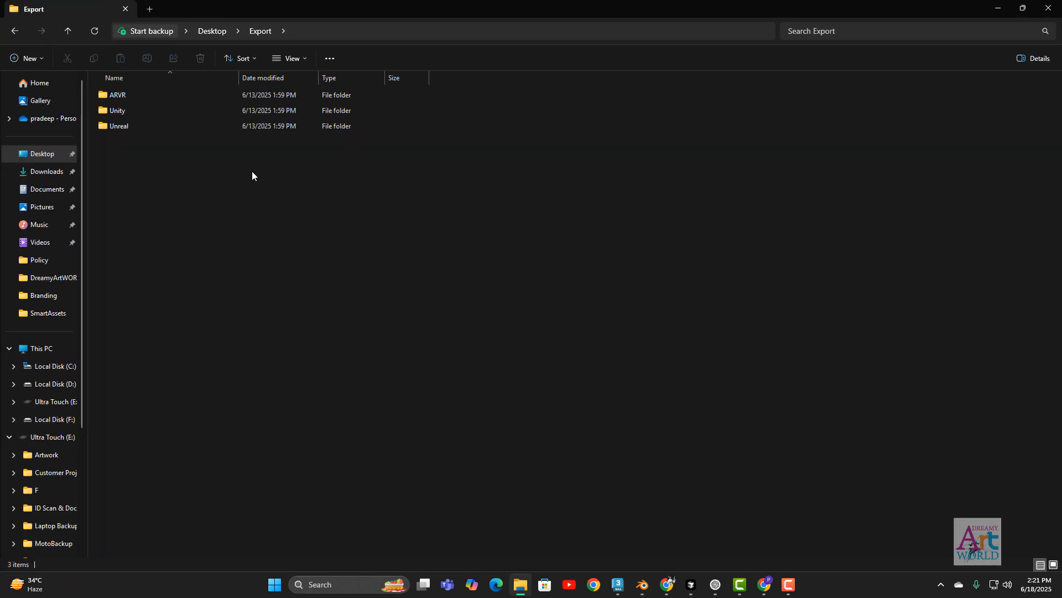
double_click(128, 97)
double_click(126, 109)
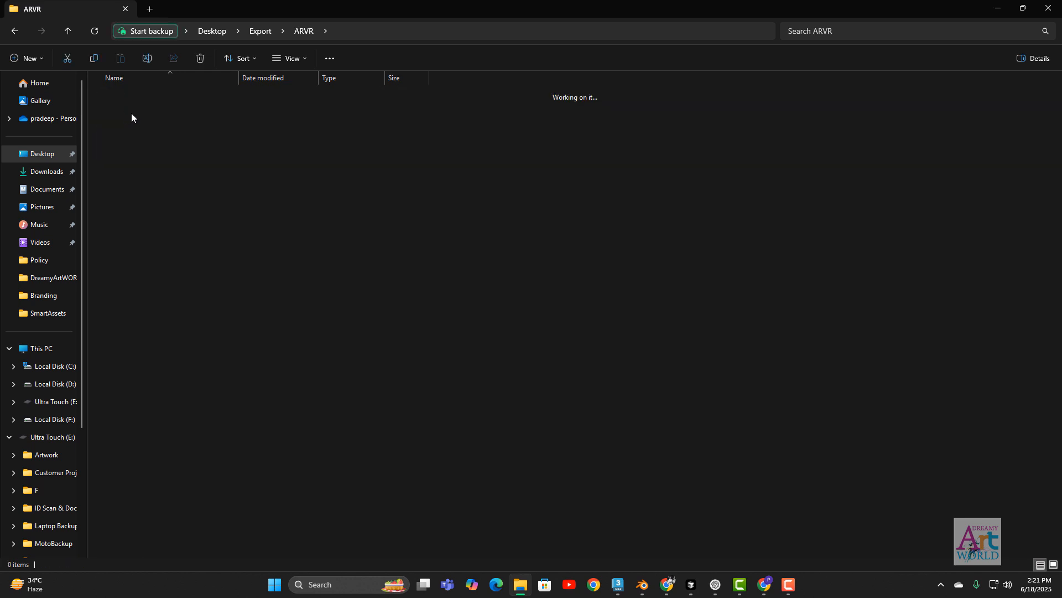
click(67, 32)
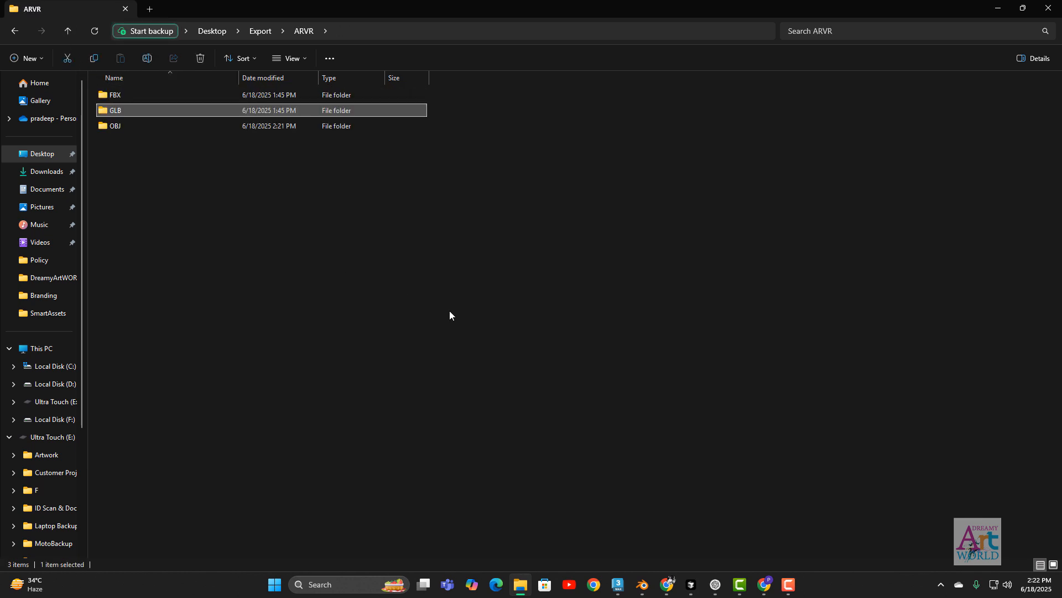